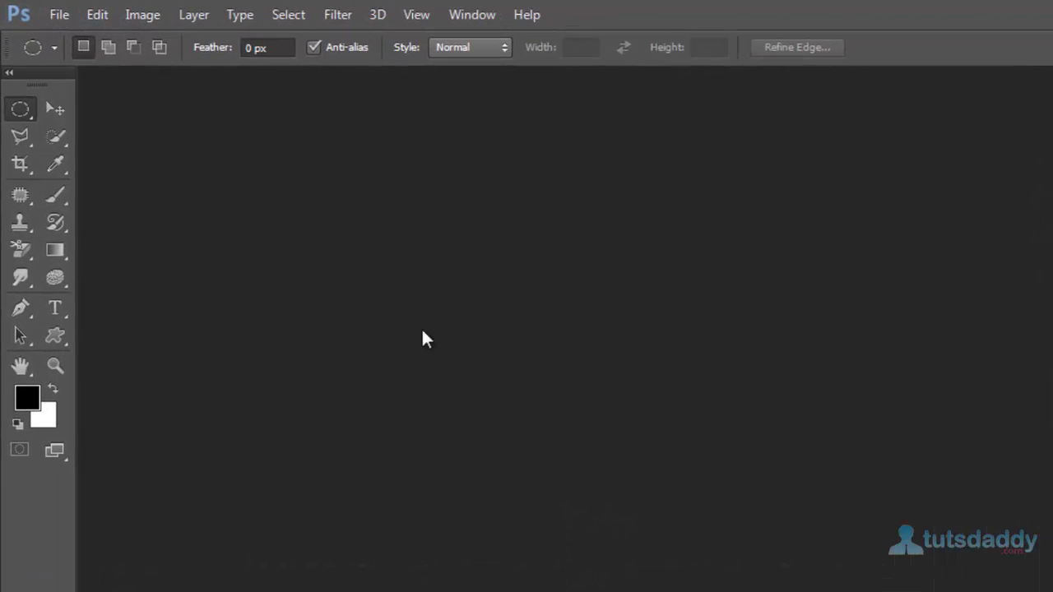
Create a 400 x 400 pixel document at 300 pixels/inch in 8-bit RGB Color with a transparent background.
click(59, 15)
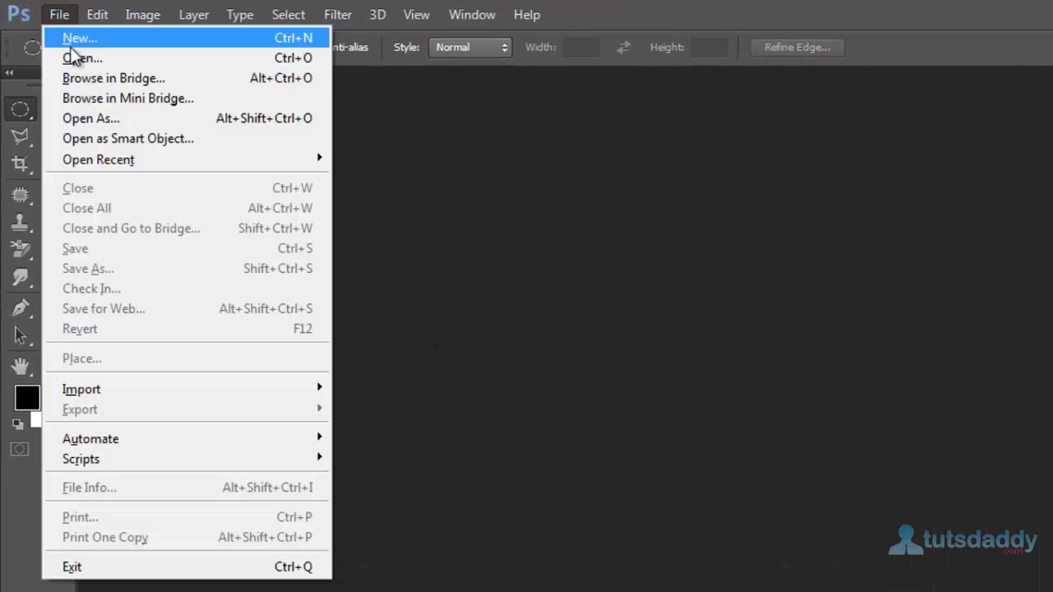
click(80, 38)
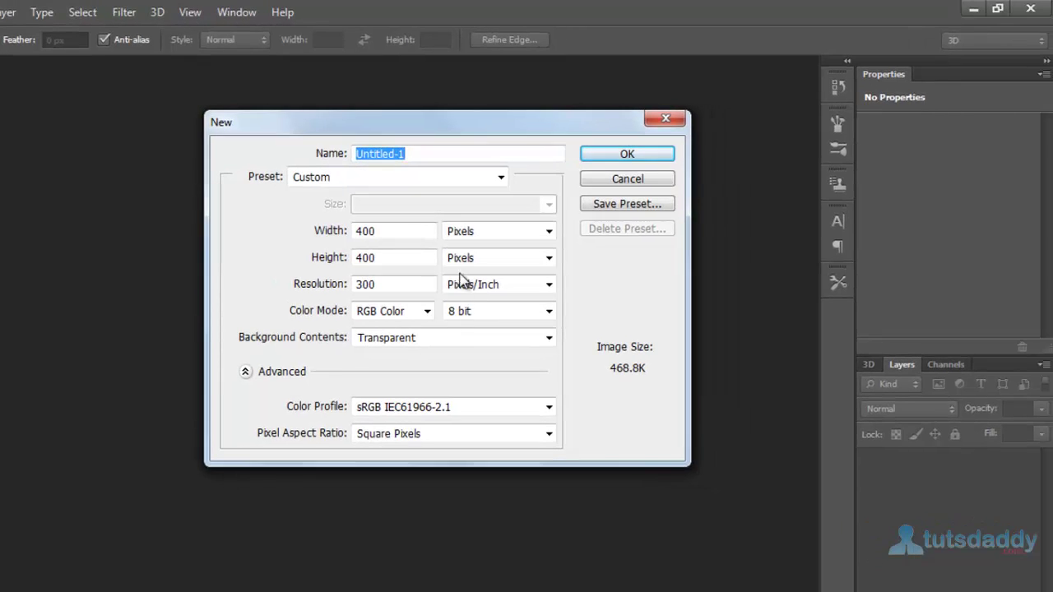
click(398, 231)
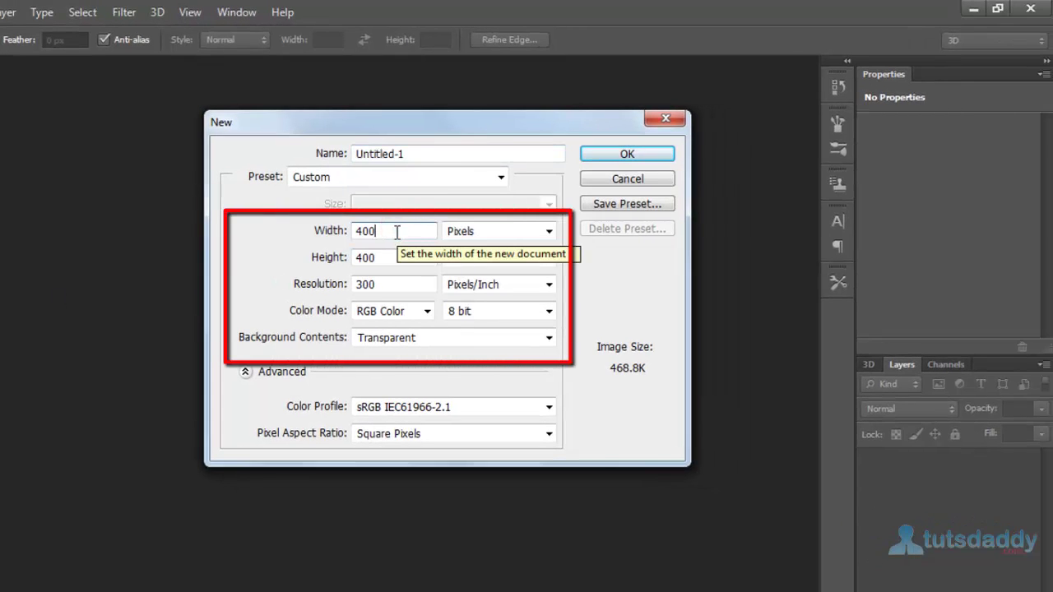
click(391, 255)
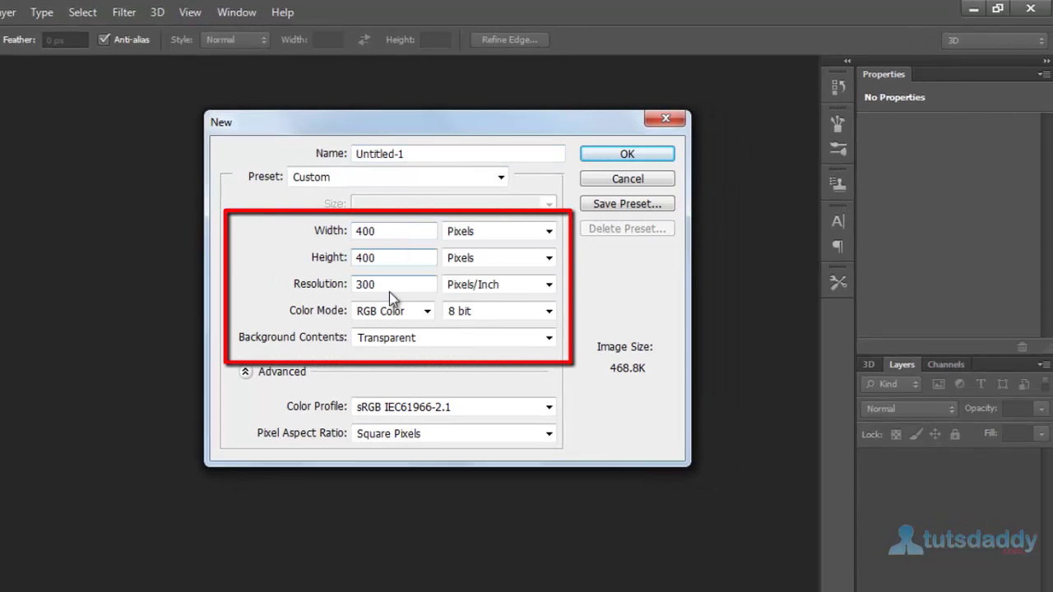
click(392, 284)
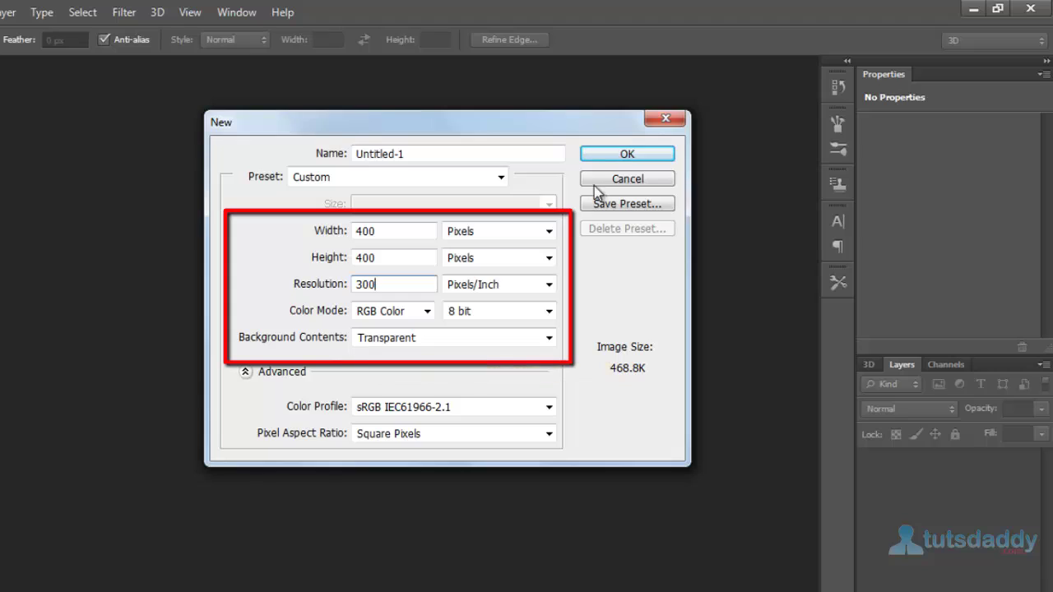
click(608, 153)
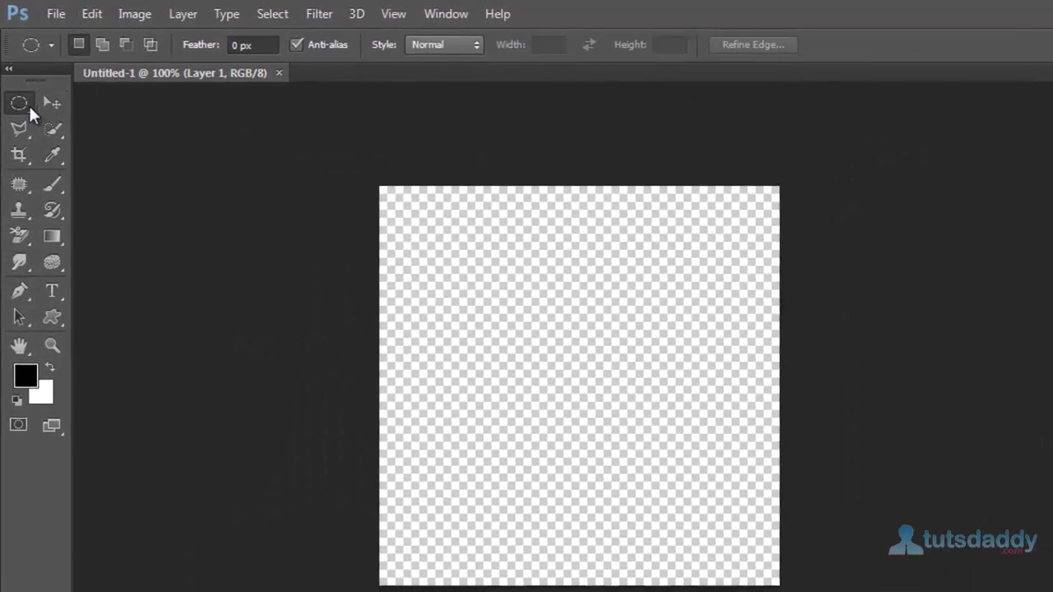
Make a large circular selection near the canvas centre with the Elliptical Marquee Tool and fill it with the black foreground colour.
click(29, 104)
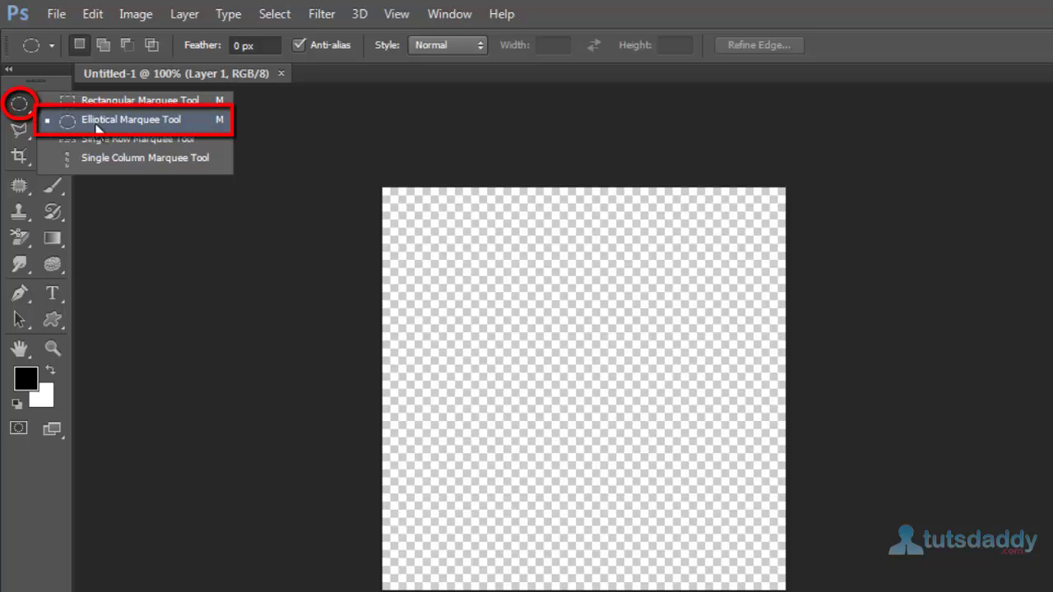
click(95, 123)
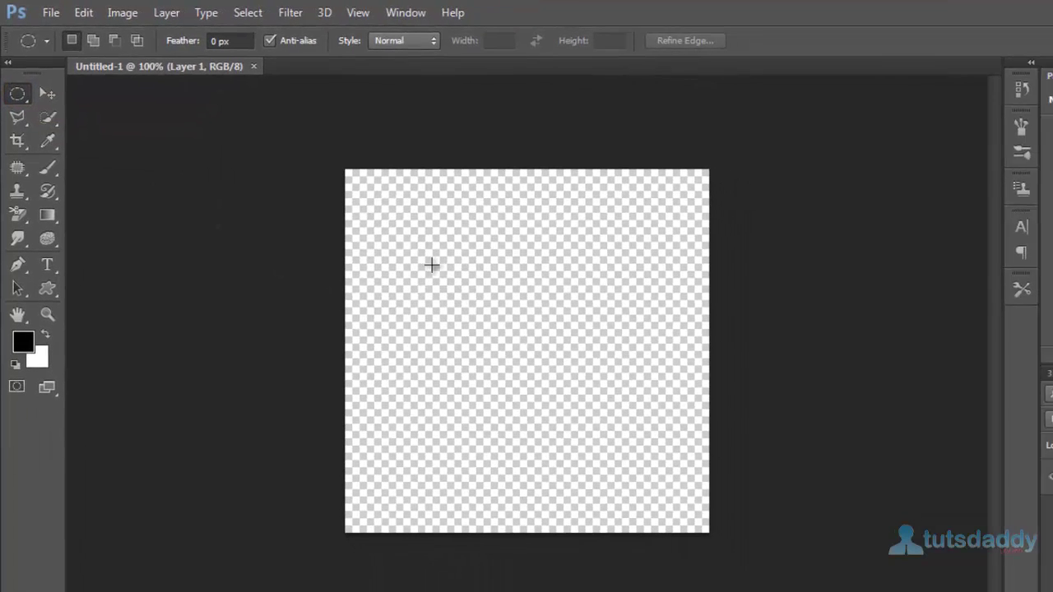
drag(374, 226, 614, 469)
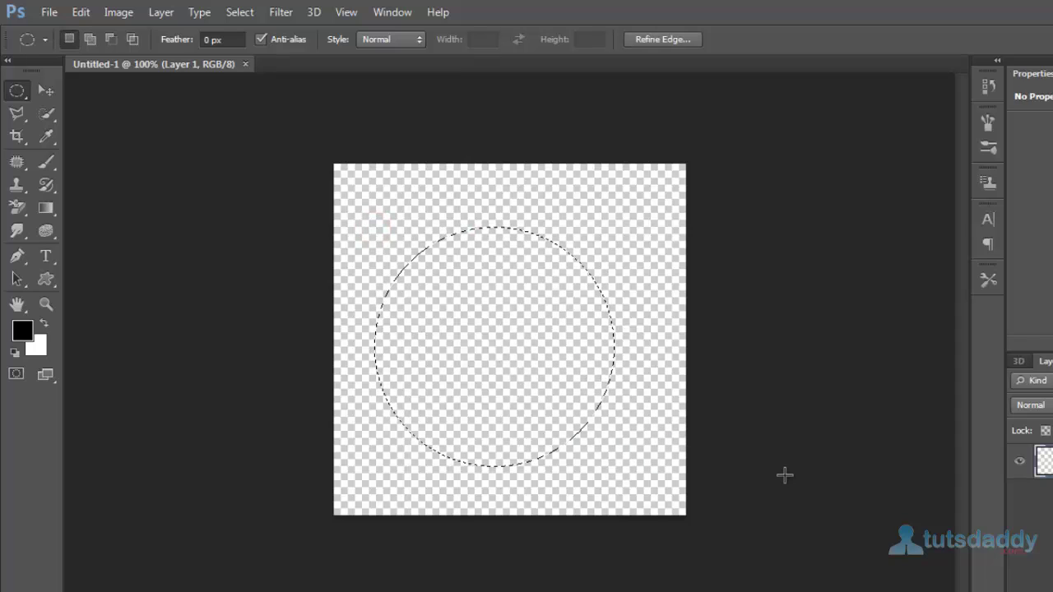
key(alt+Delete)
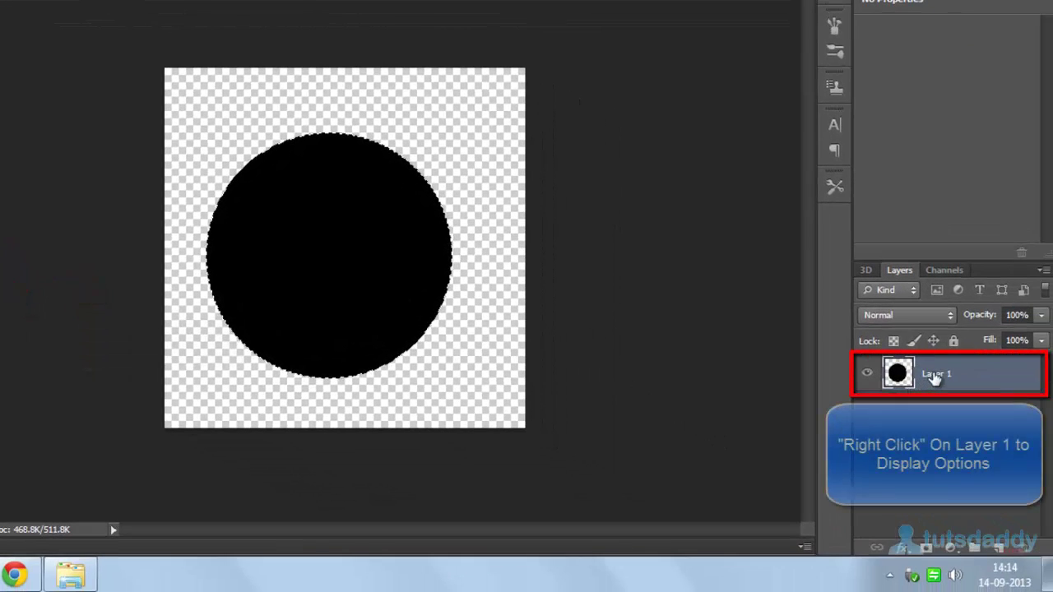
Enable the Pattern Overlay effect in the layer style of Layer 1 and show its settings.
right_click(934, 377)
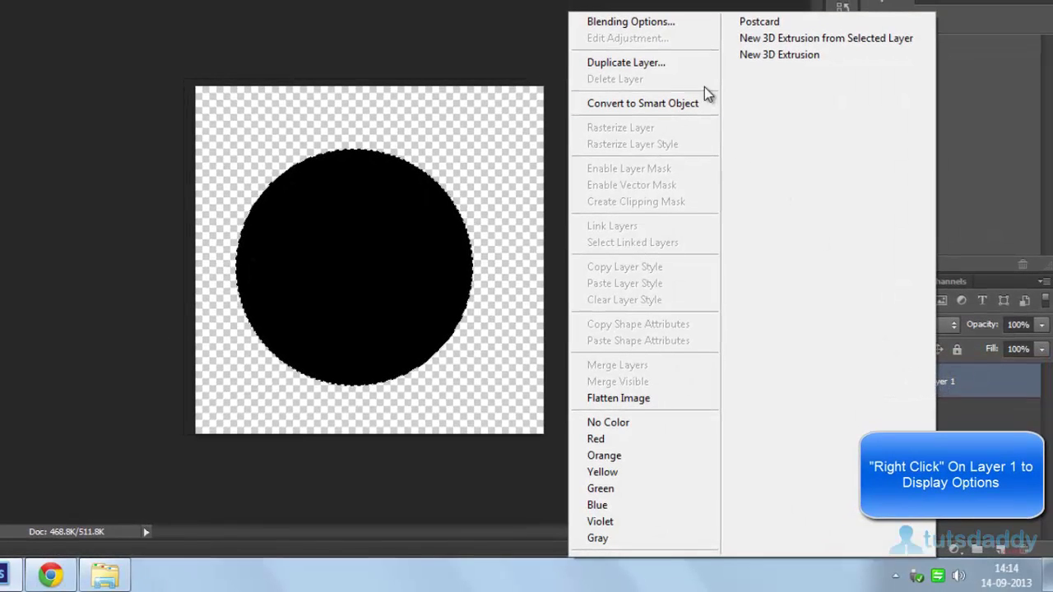
click(673, 24)
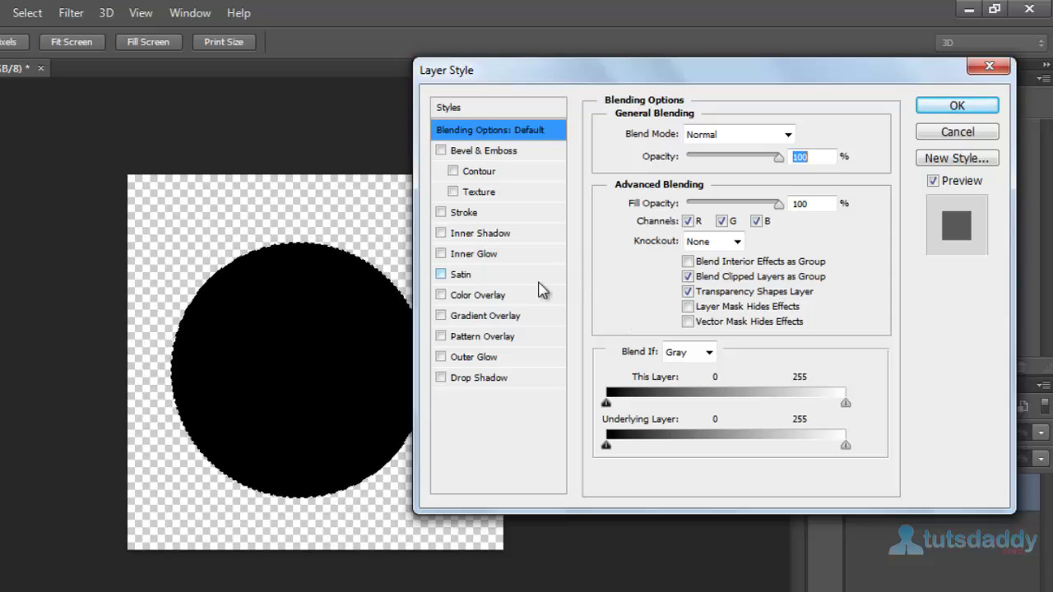
click(441, 336)
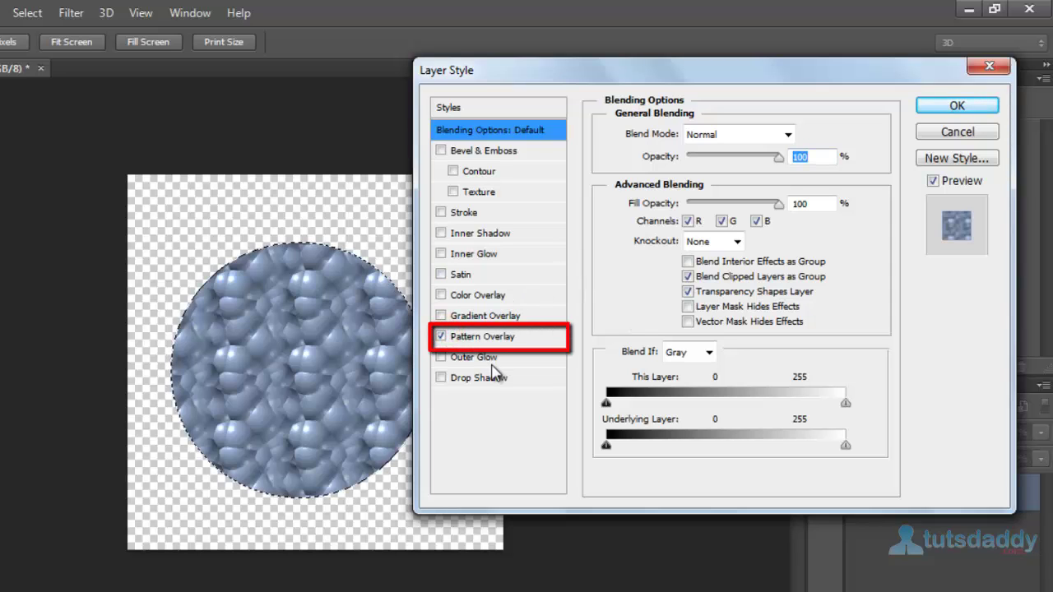
click(489, 338)
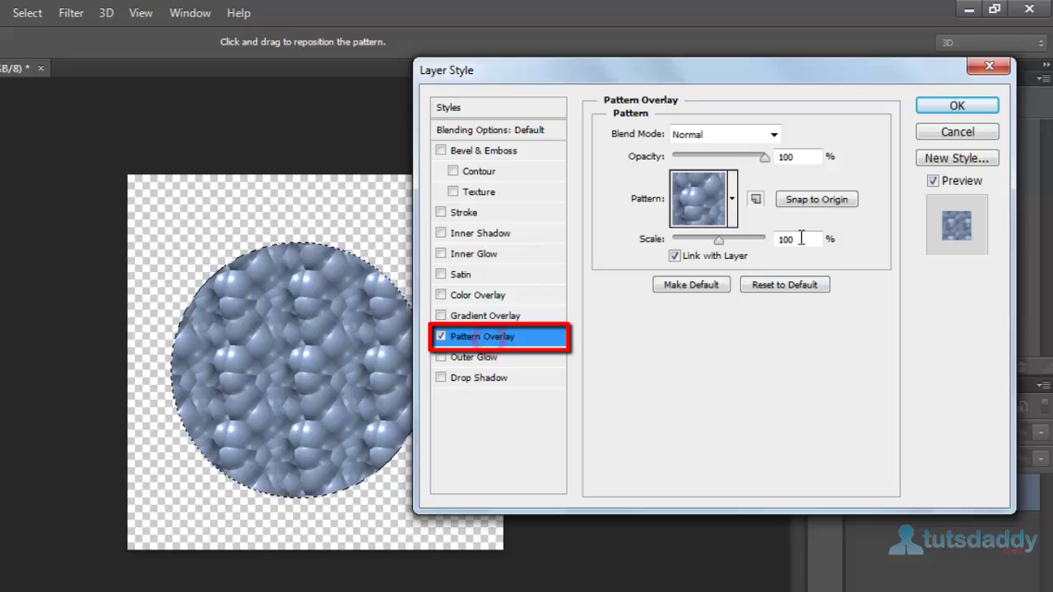
Replace the available overlay patterns with the Patterns preset library.
click(732, 199)
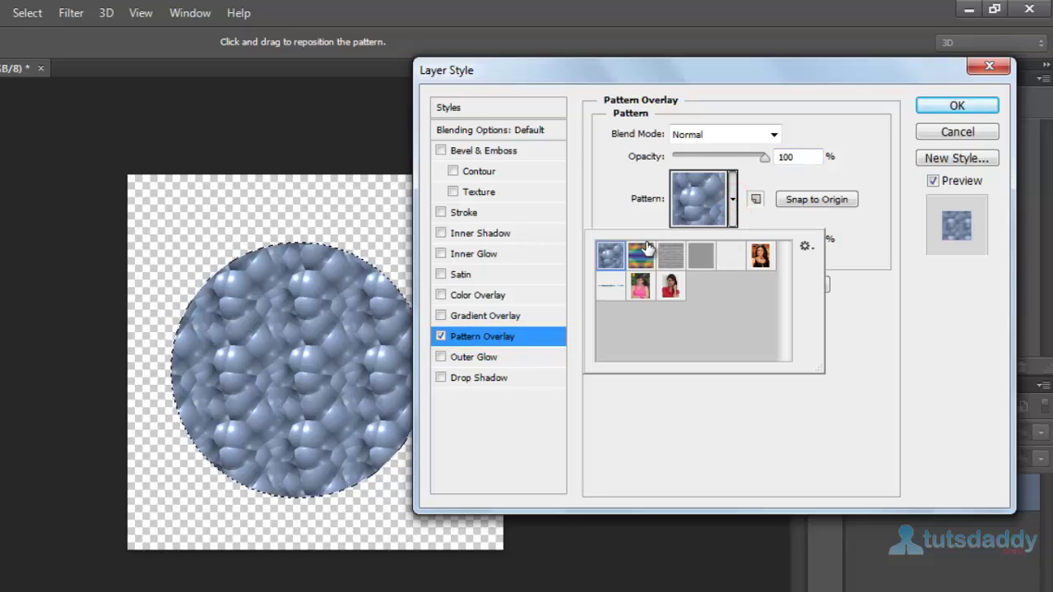
click(804, 246)
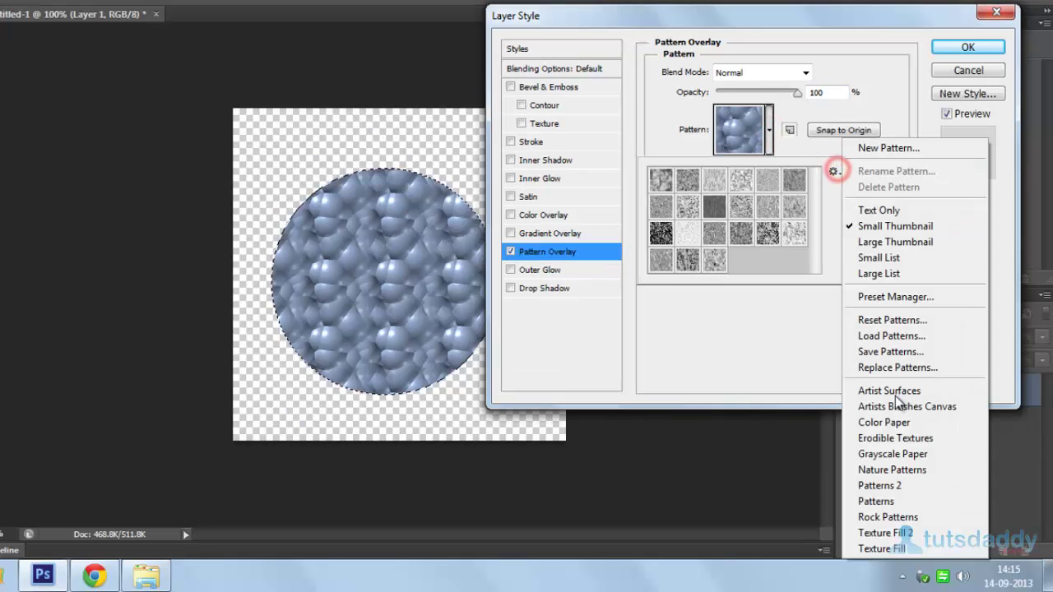
click(892, 499)
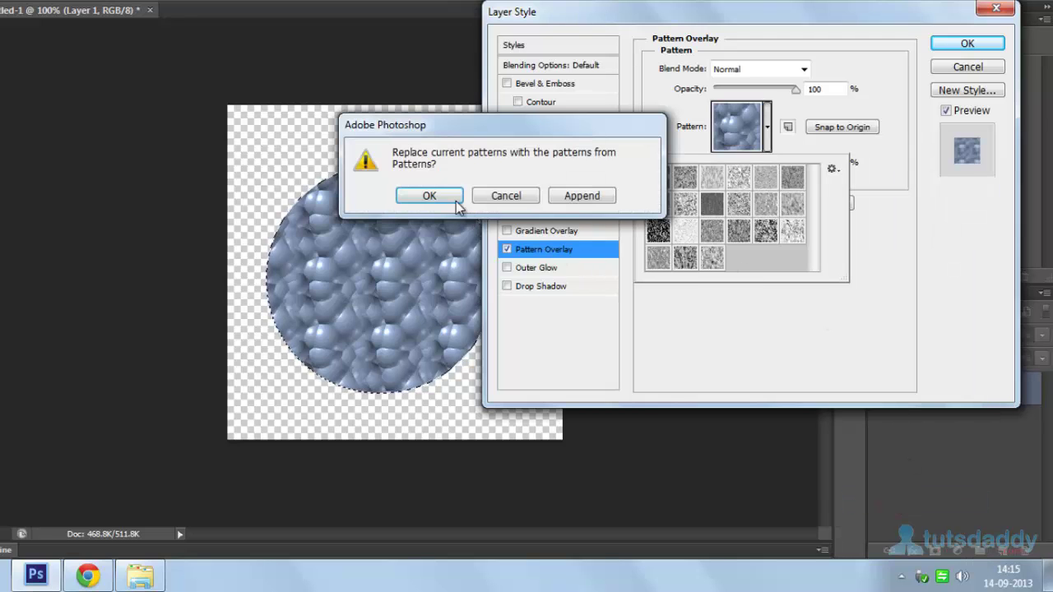
click(429, 195)
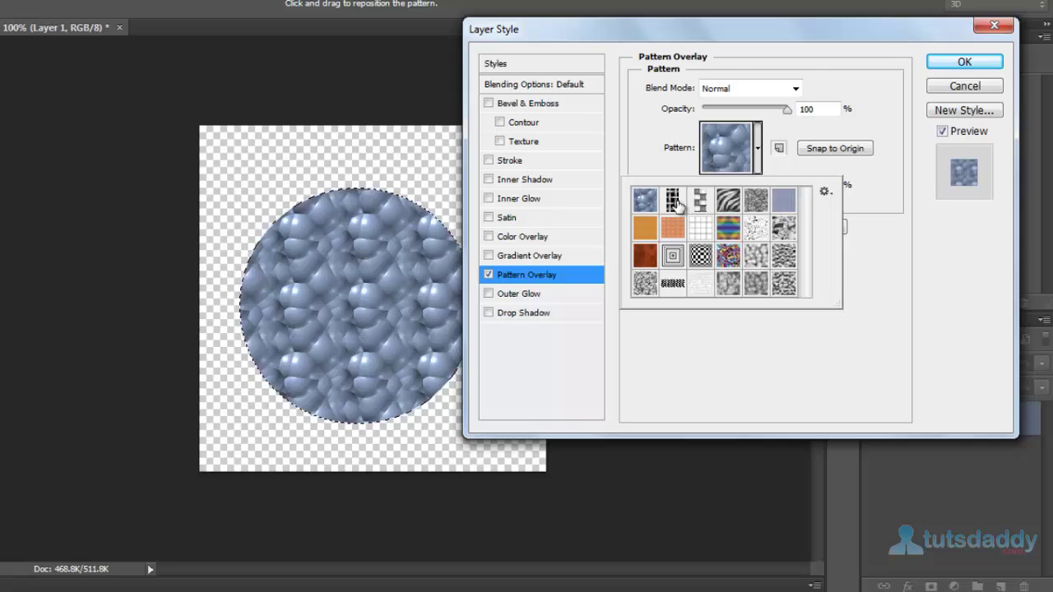
Choose the black-and-white woven pattern for the overlay, scale it to 15%, and apply the layer style.
click(672, 200)
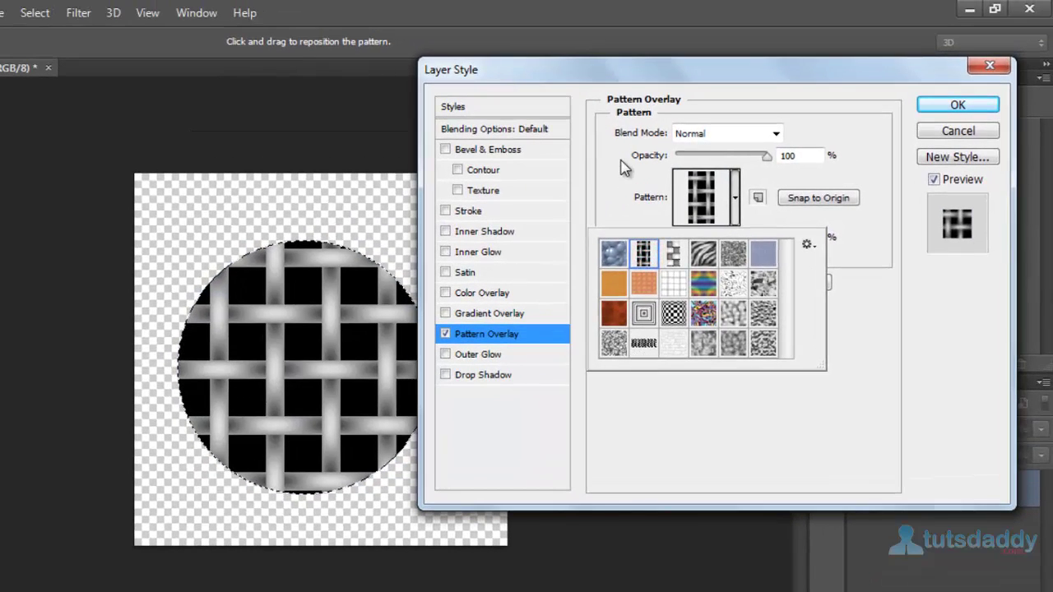
click(625, 167)
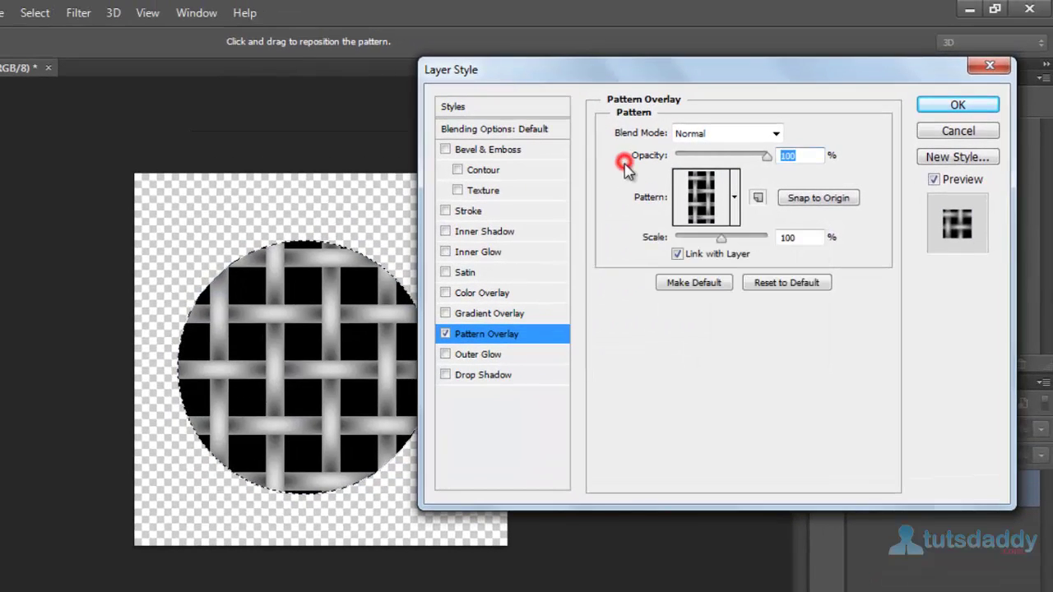
drag(720, 238, 682, 255)
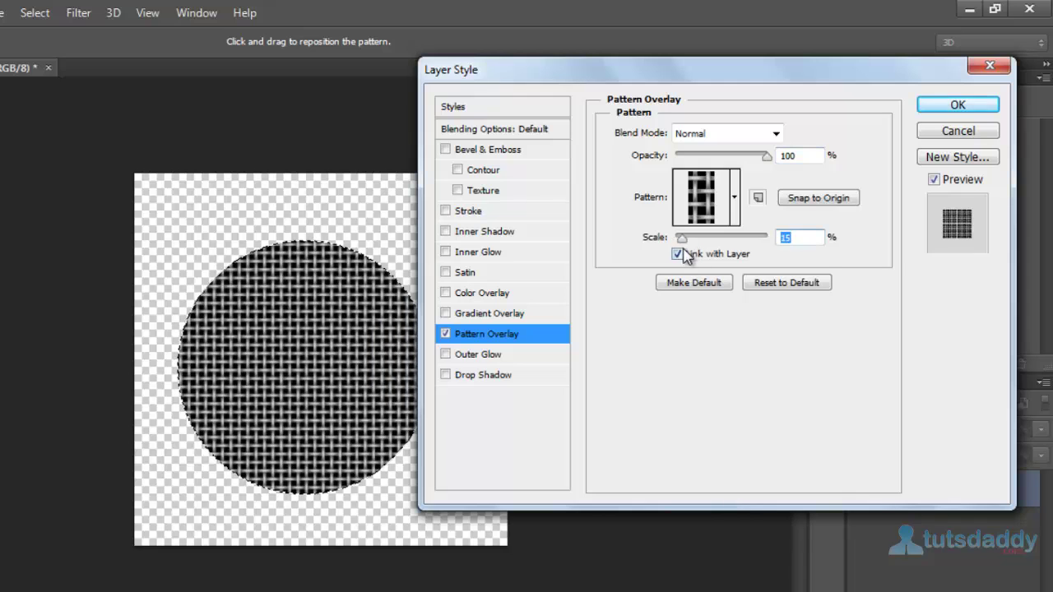
click(955, 108)
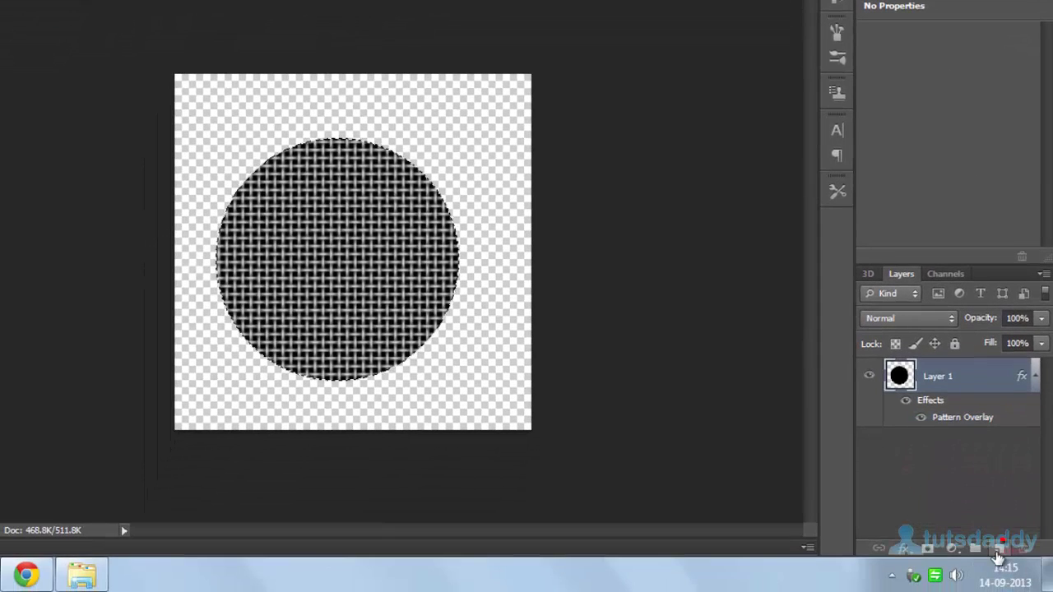
Add a new empty layer above Layer 1 and merge both layers into one.
click(999, 556)
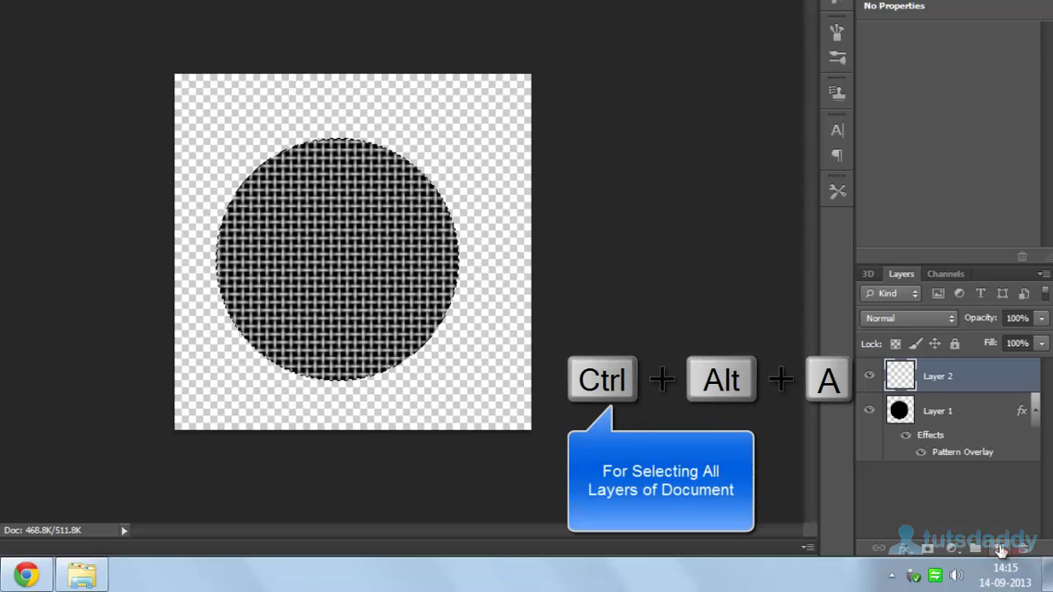
key(ctrl+alt+a)
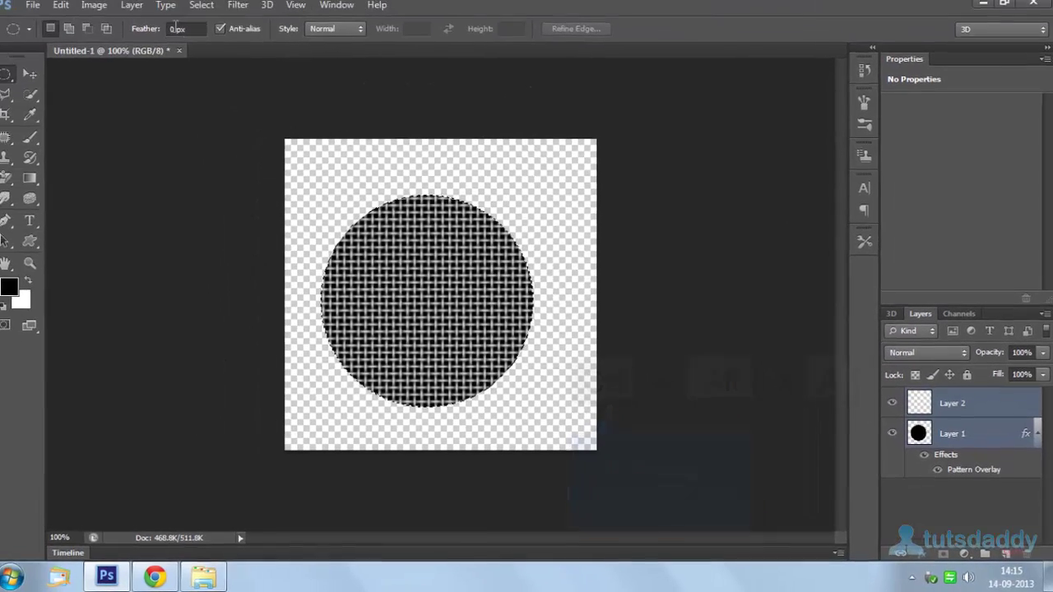
click(141, 10)
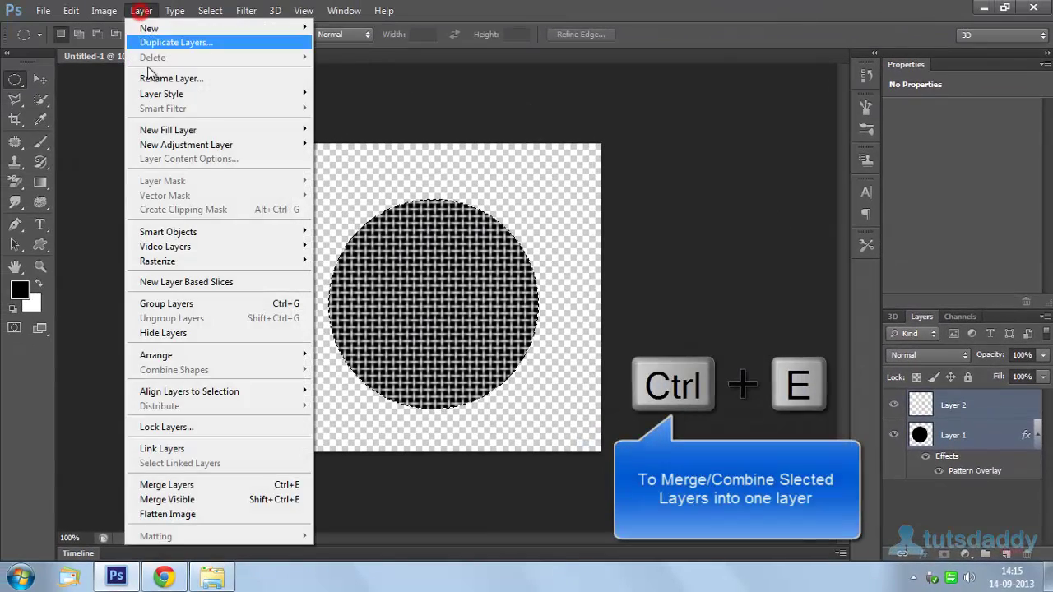
click(209, 488)
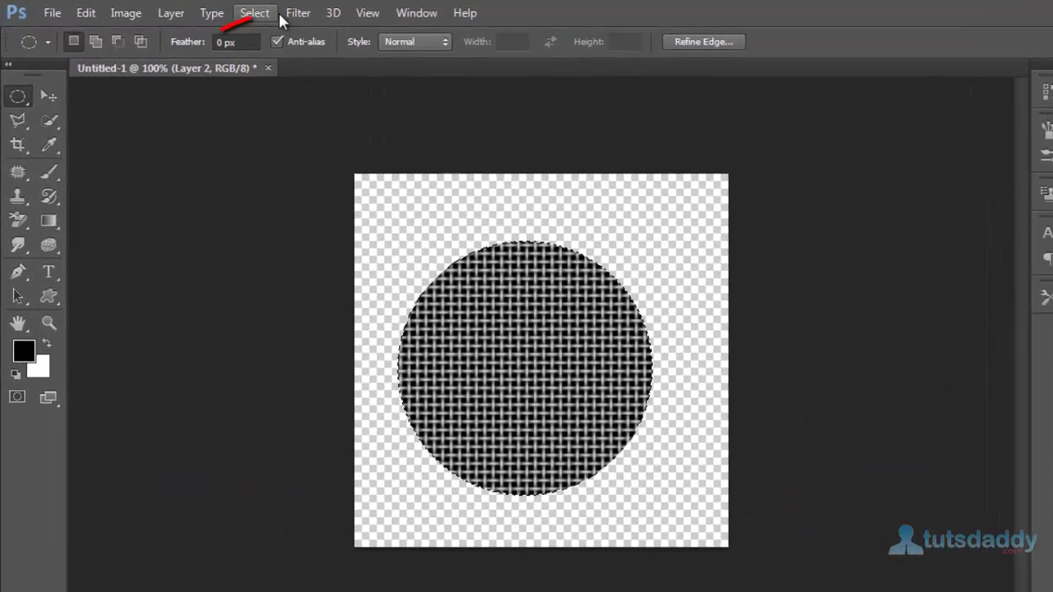
Apply the Spherize distortion to the woven circle with an amount of 100% in Normal mode.
click(249, 9)
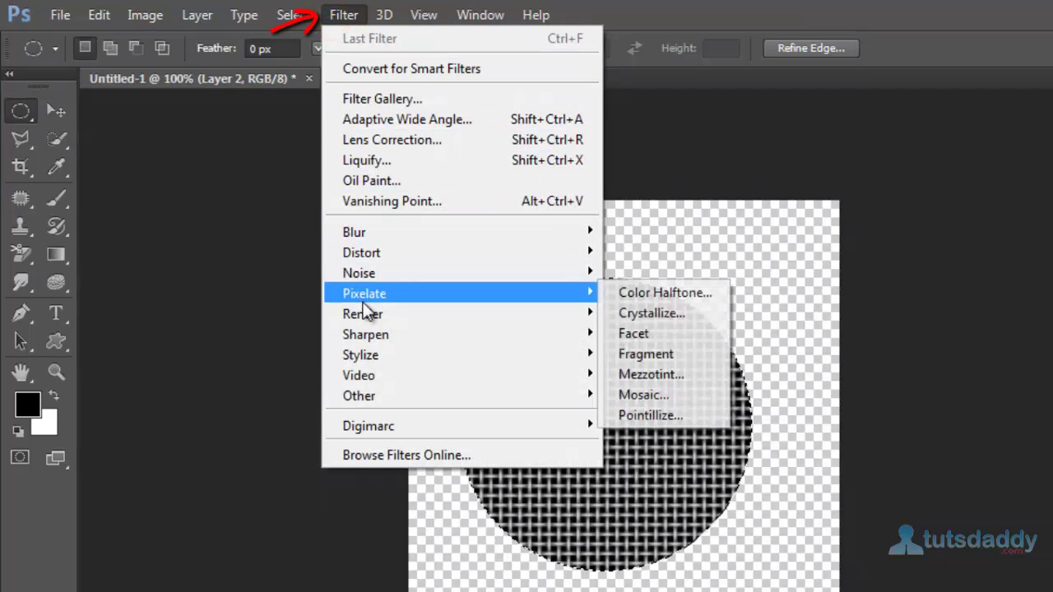
mouse_move(367, 317)
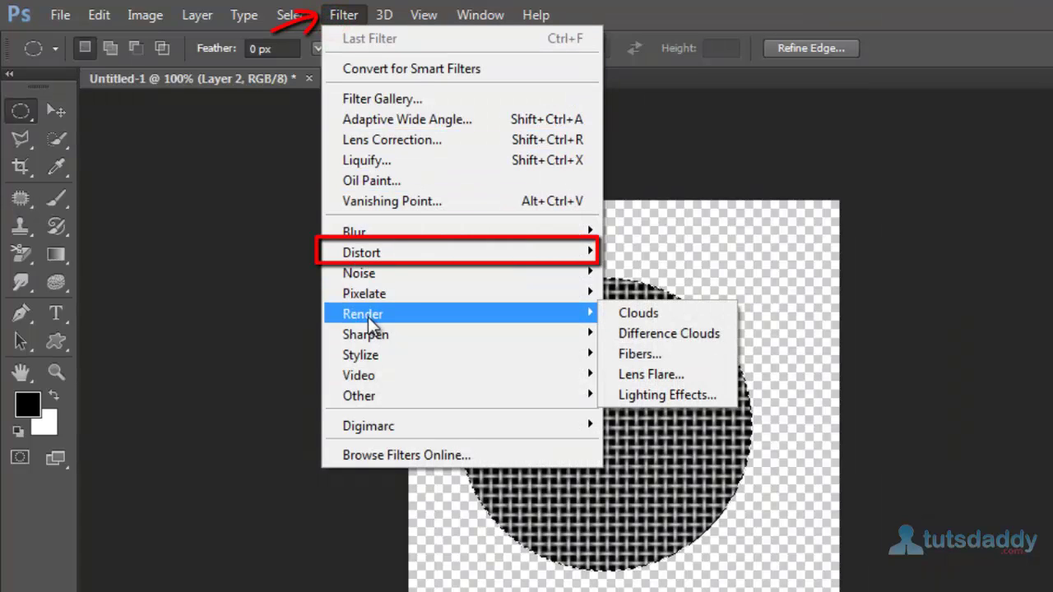
mouse_move(402, 255)
click(698, 362)
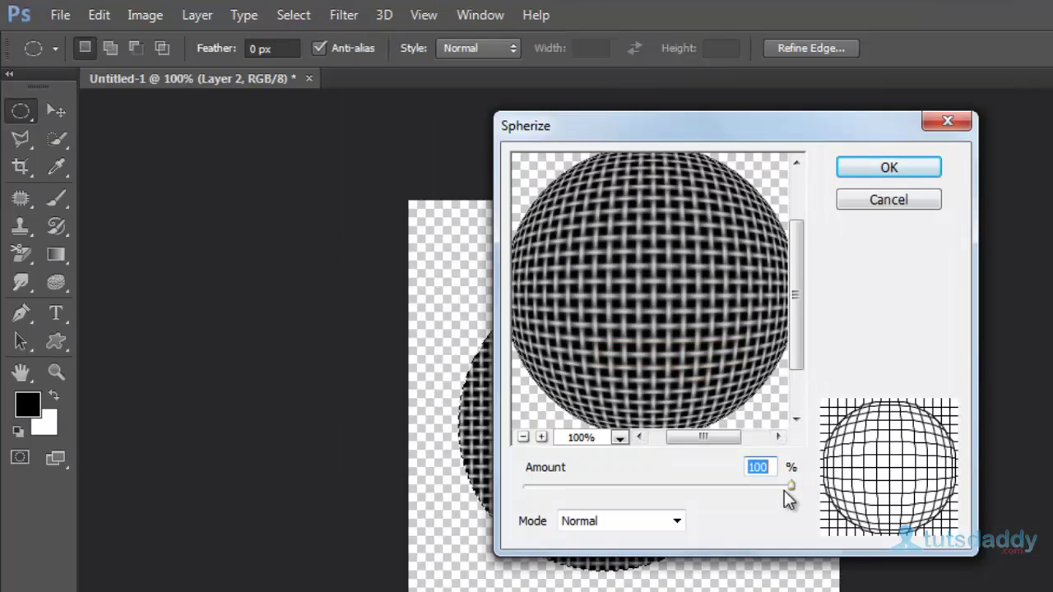
click(802, 490)
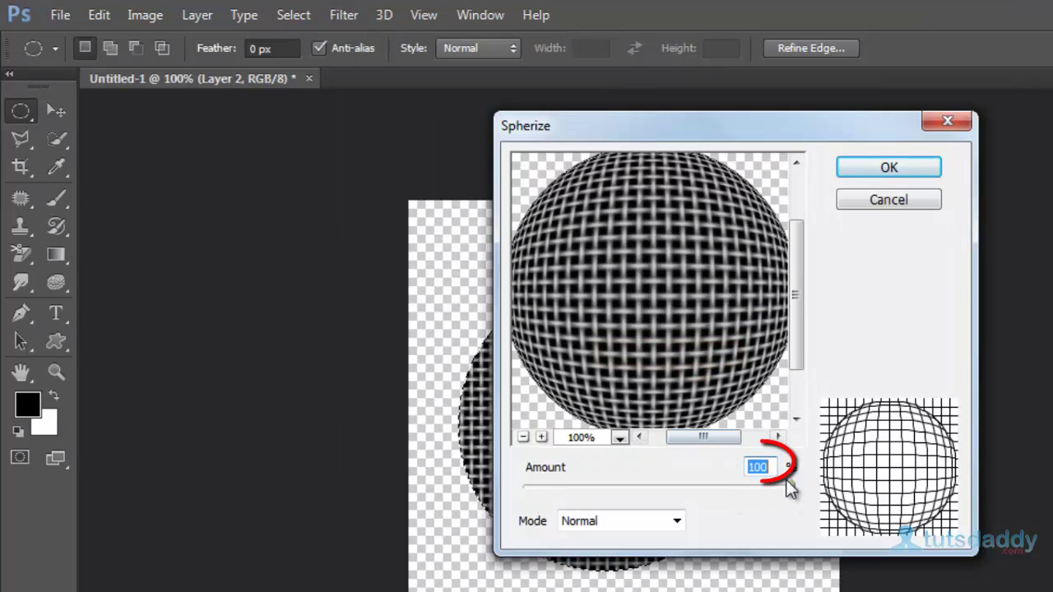
click(902, 173)
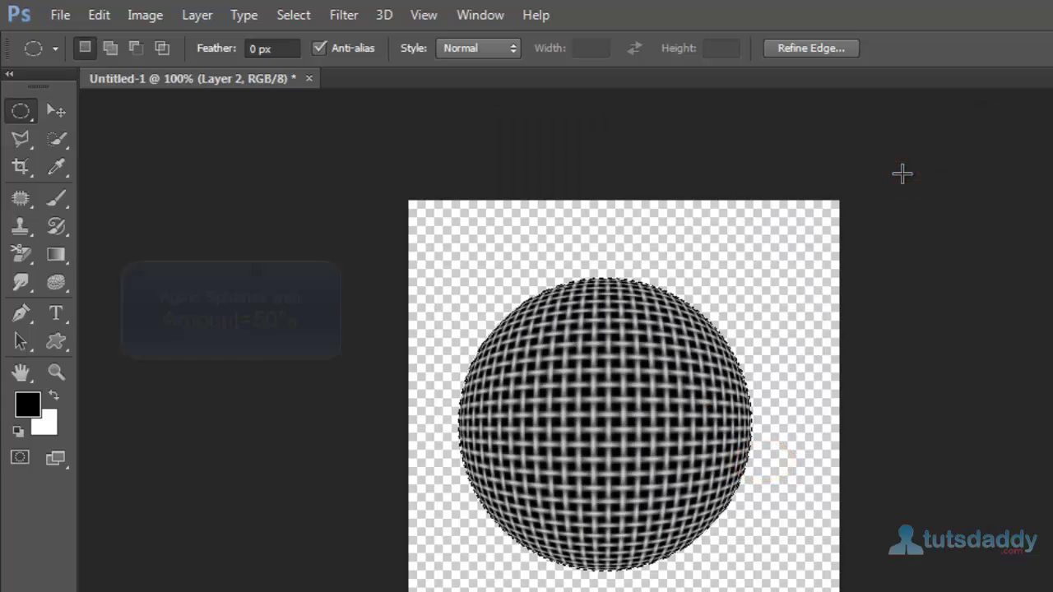
Apply the Spherize distortion to the woven circle again with an amount of 50% in Normal mode.
click(340, 16)
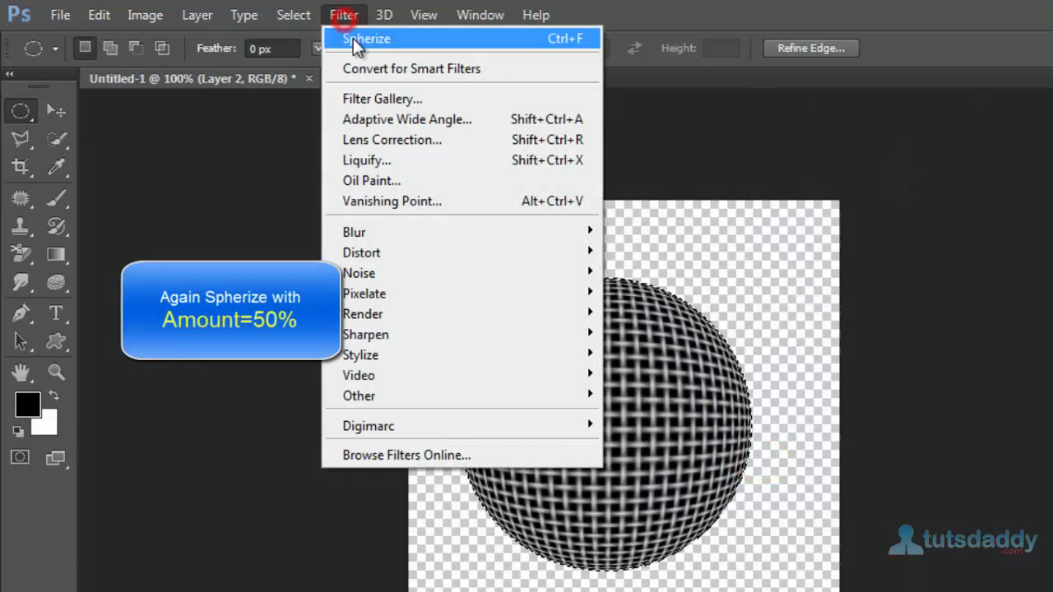
click(383, 254)
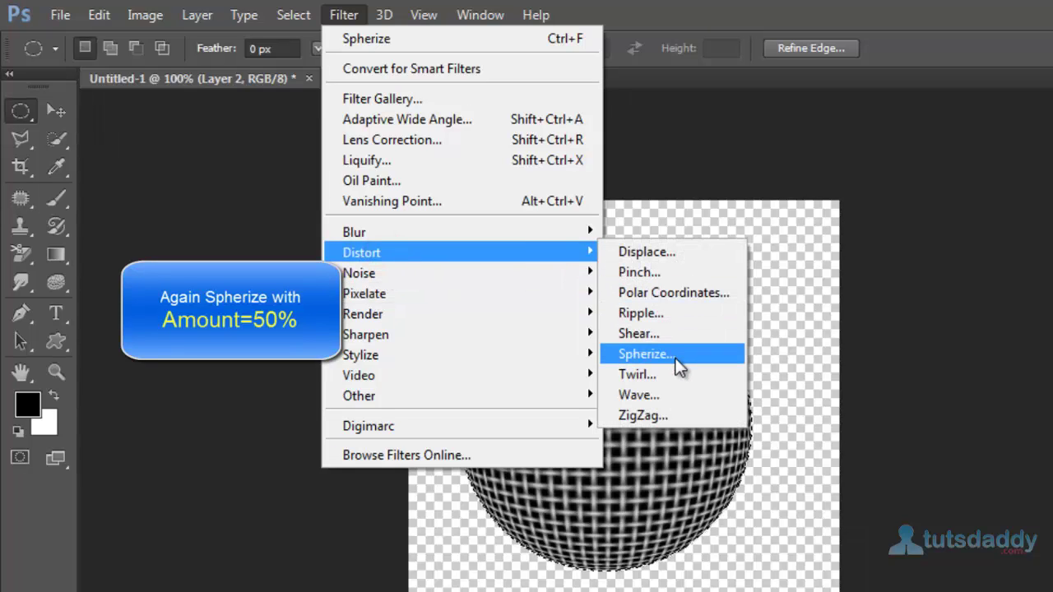
click(645, 354)
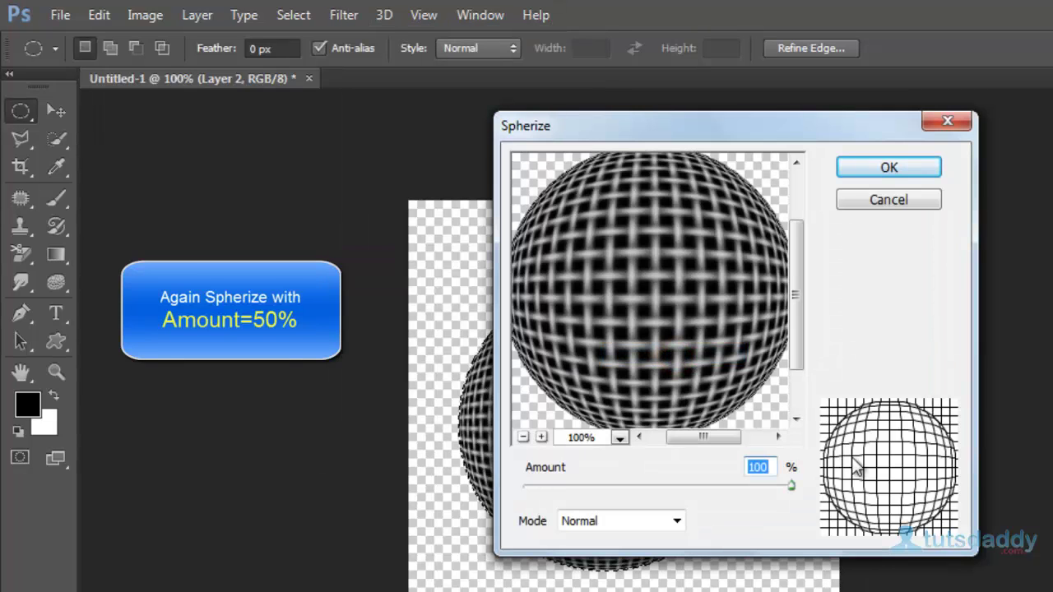
double_click(773, 469)
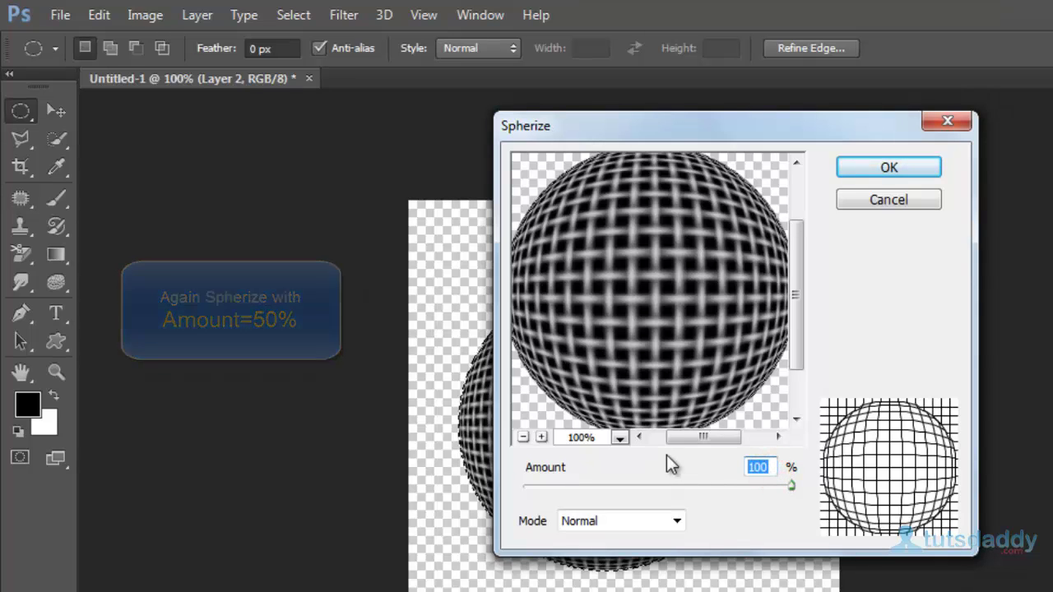
text(50)
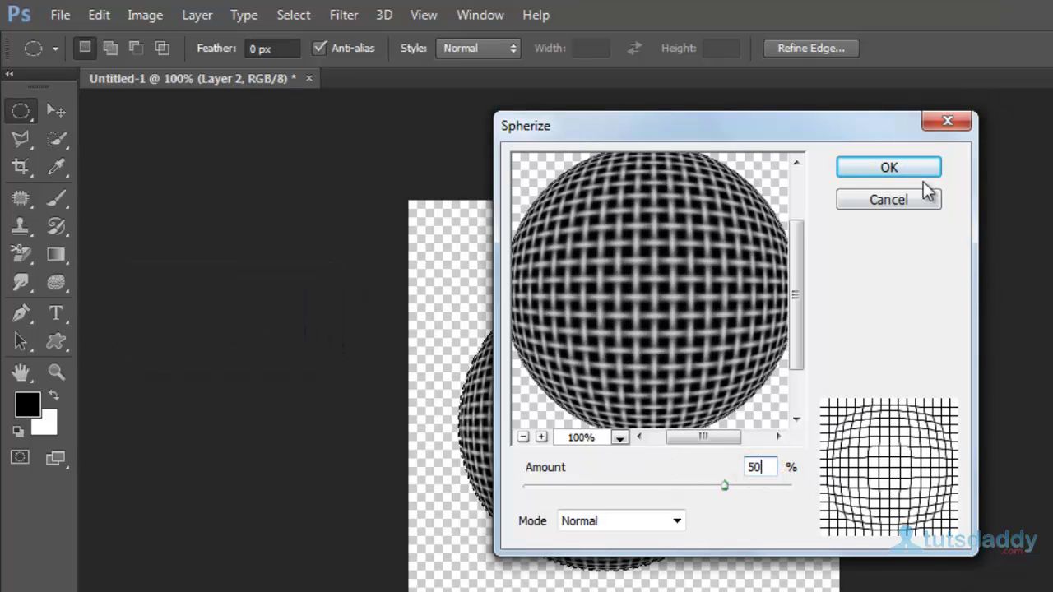
click(905, 166)
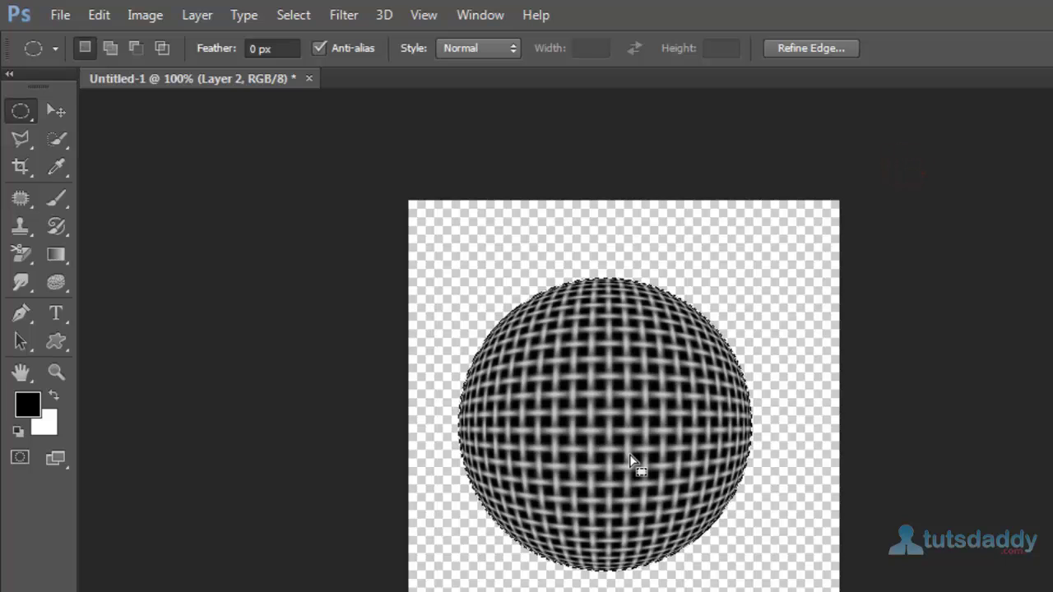
Create a new document 12 inches wide and 4 inches high at 300 pixels/inch with a white background.
key(ctrl+n)
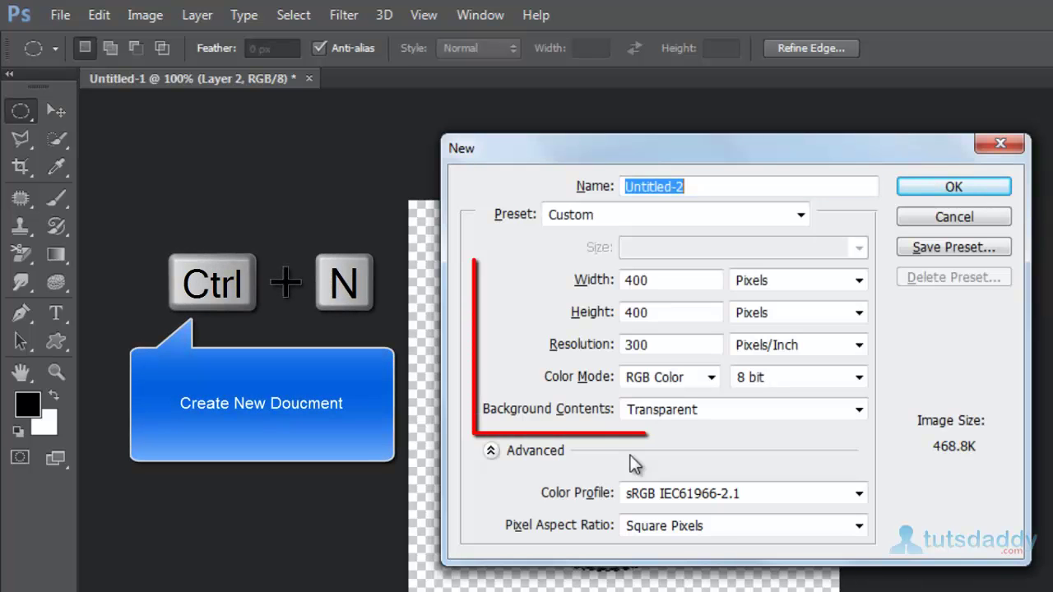
click(766, 282)
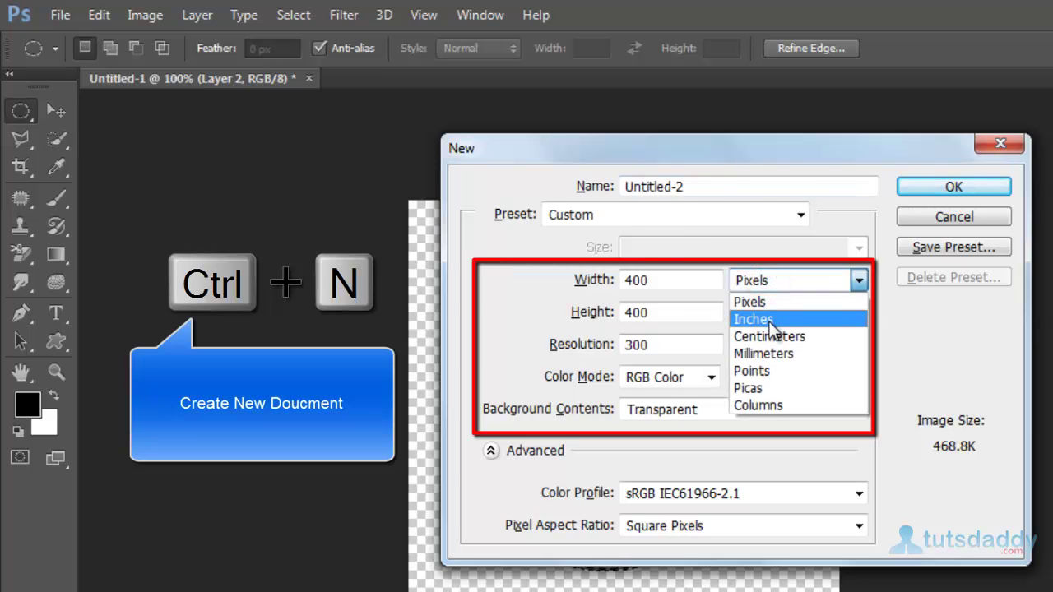
click(765, 319)
drag(687, 285, 586, 287)
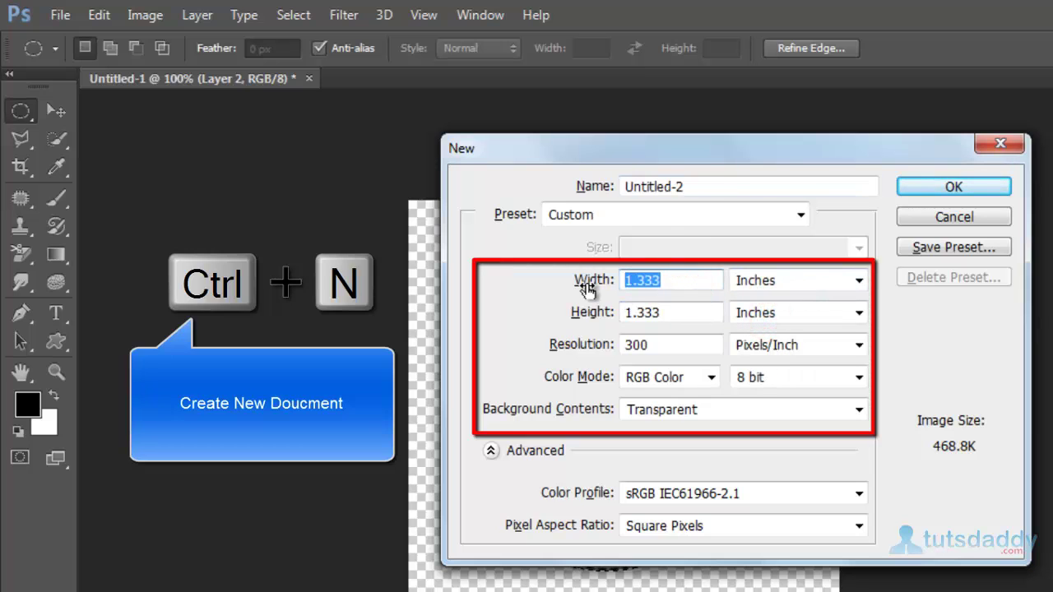
text(12)
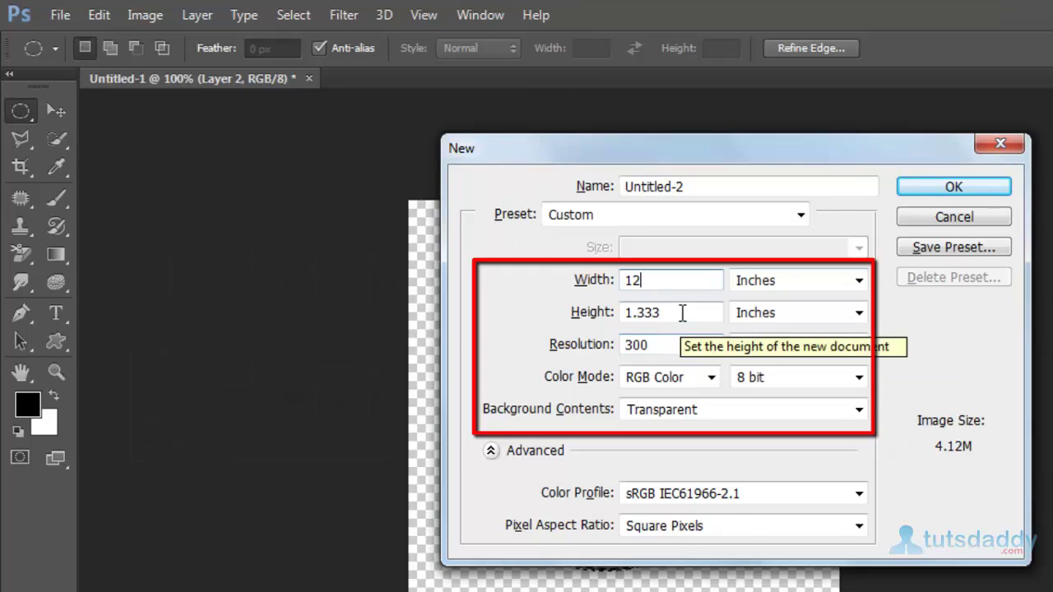
double_click(681, 312)
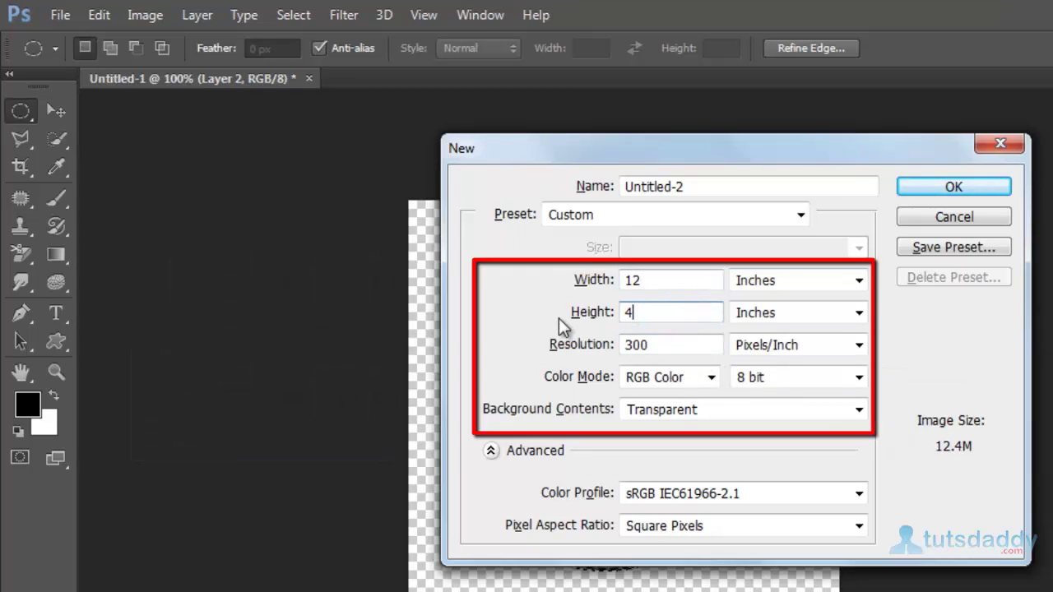
text(4)
click(660, 350)
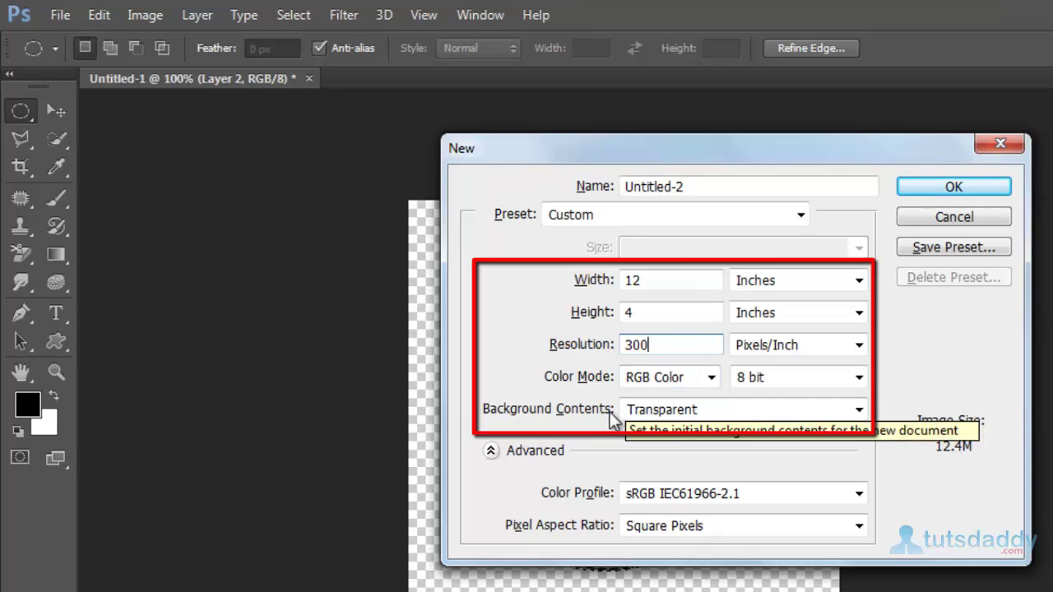
click(672, 419)
click(666, 436)
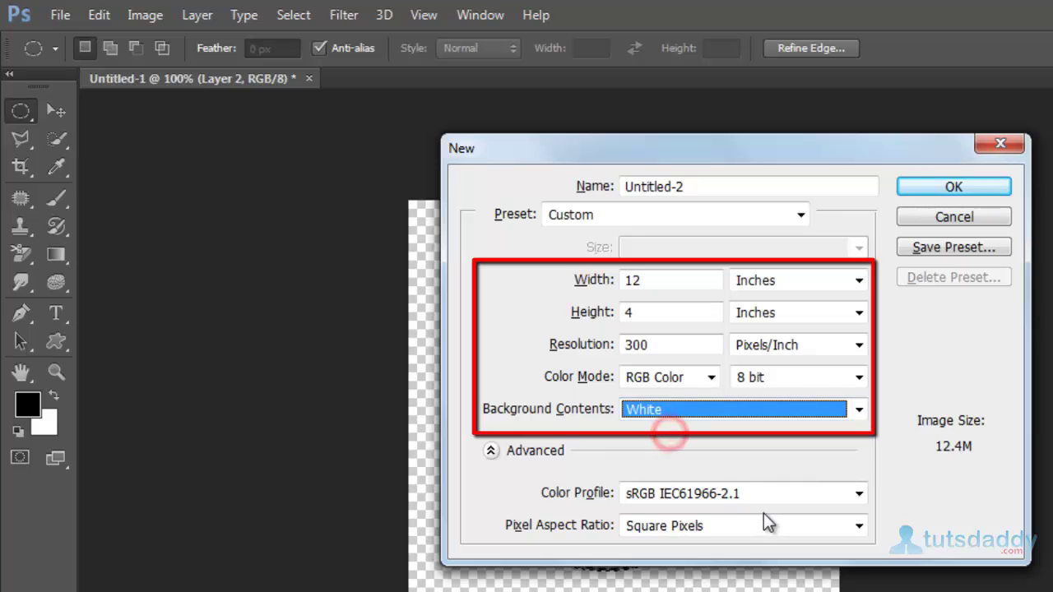
click(947, 187)
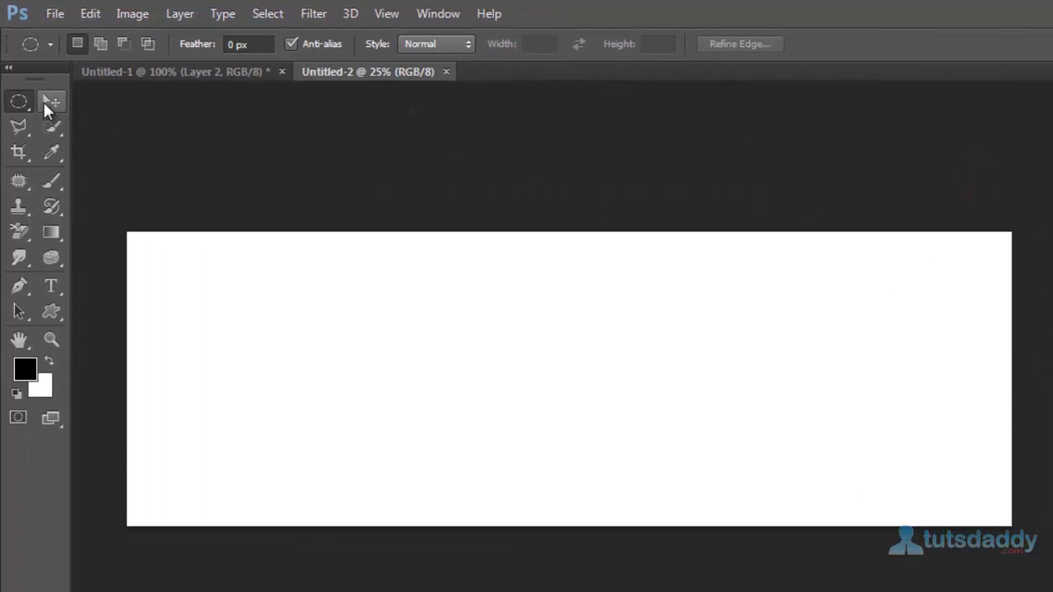
Transfer the woven sphere from Untitled-1 to the left part of Untitled-2 with the Move tool and close Untitled-1.
click(45, 102)
drag(252, 69, 309, 214)
drag(368, 387, 296, 382)
click(454, 215)
Enlarge the woven sphere proportionally to about 317% with Free Transform and apply the change.
key(ctrl+t)
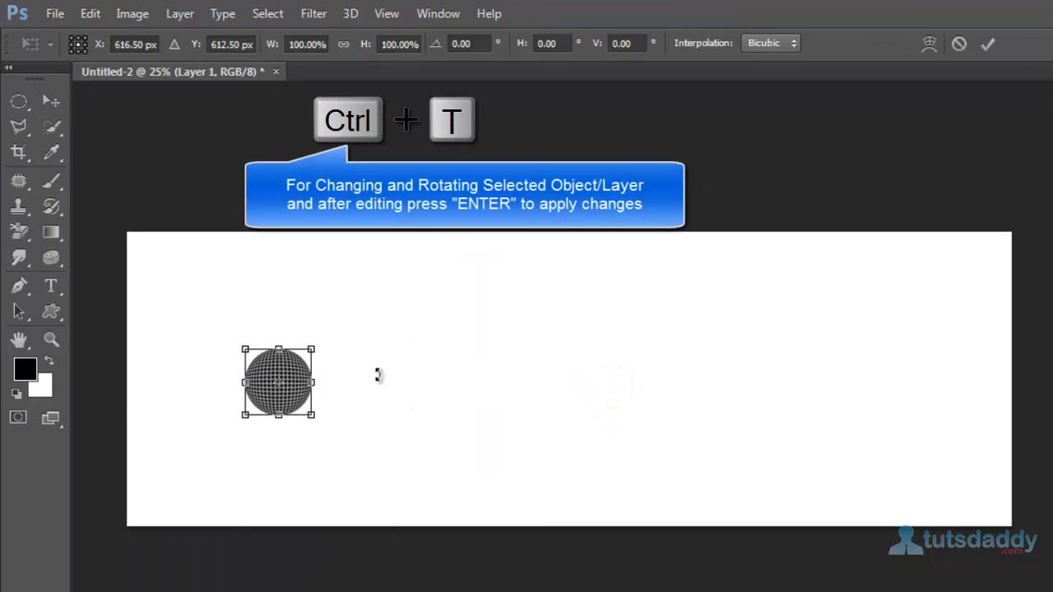
mouse_move(311, 345)
mouse_down()
mouse_move(403, 296)
mouse_move(359, 333)
mouse_up()
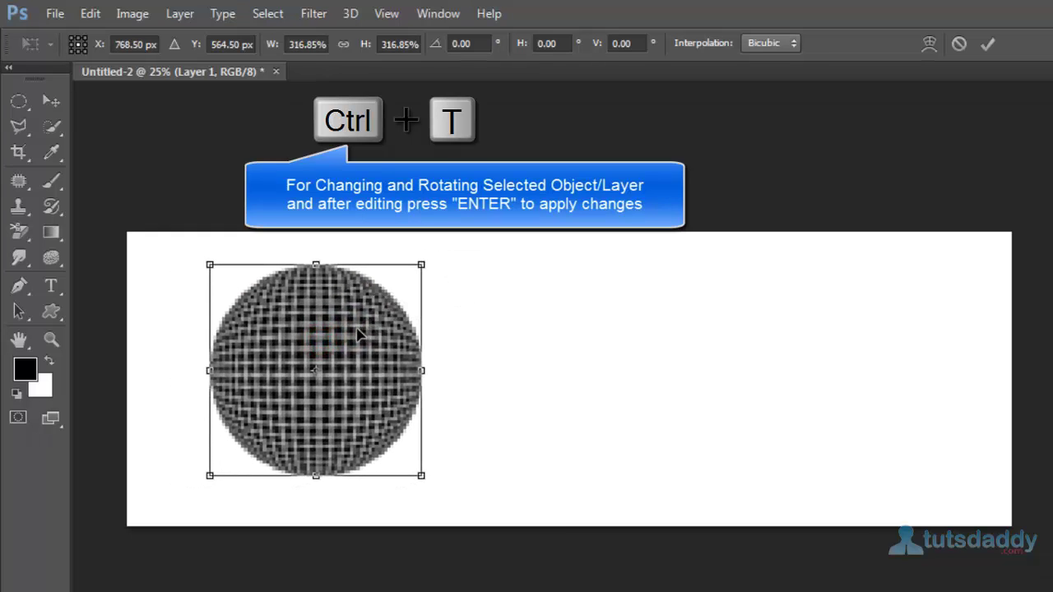
key(Return)
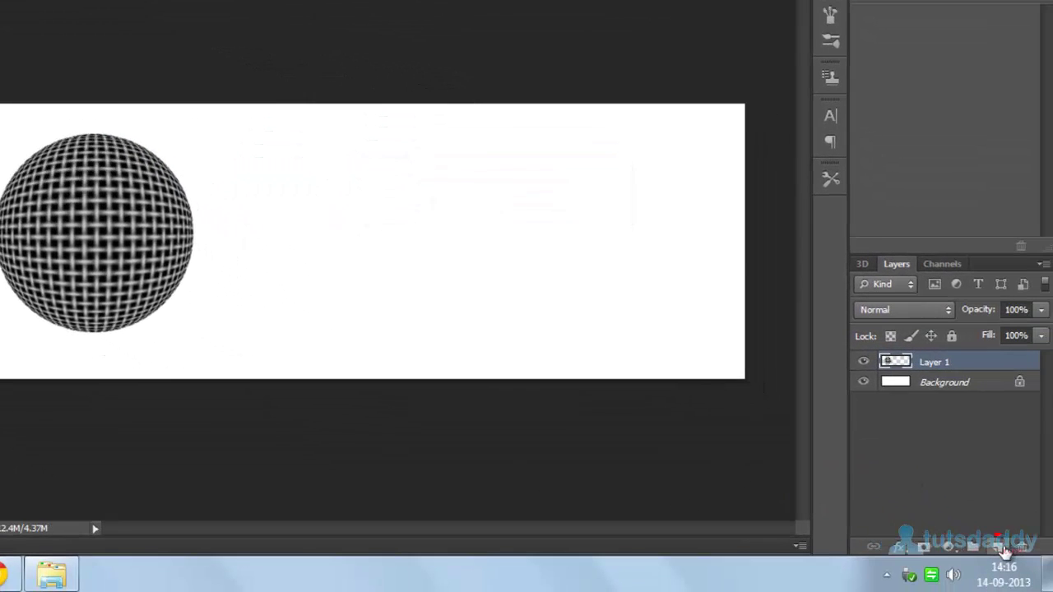
Add a new layer above Layer 1 and marquee a narrow full-height vertical strip through the sphere's centre.
key(ctrl+shift+n)
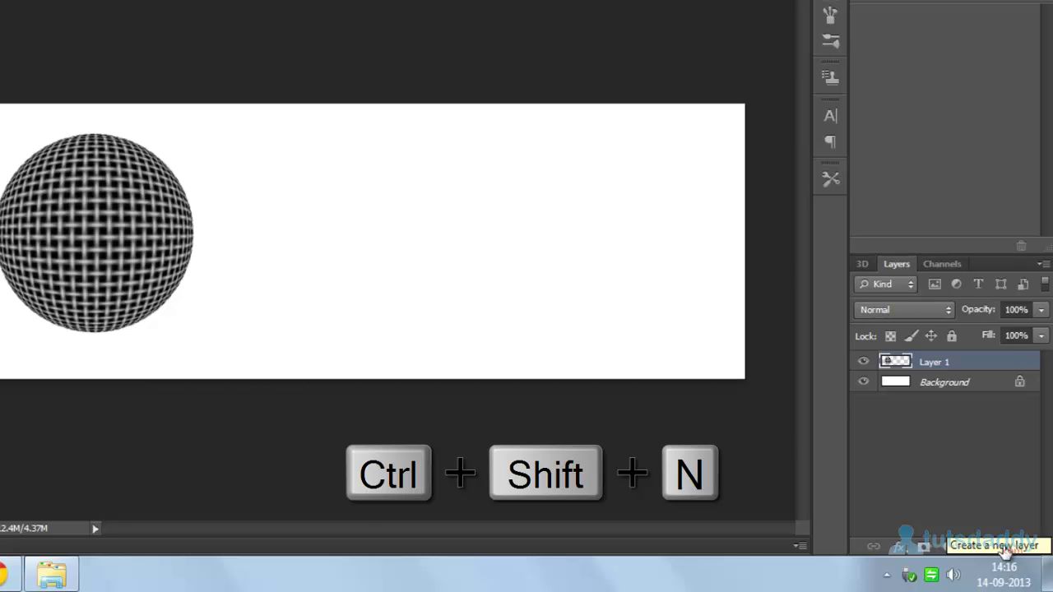
click(1005, 550)
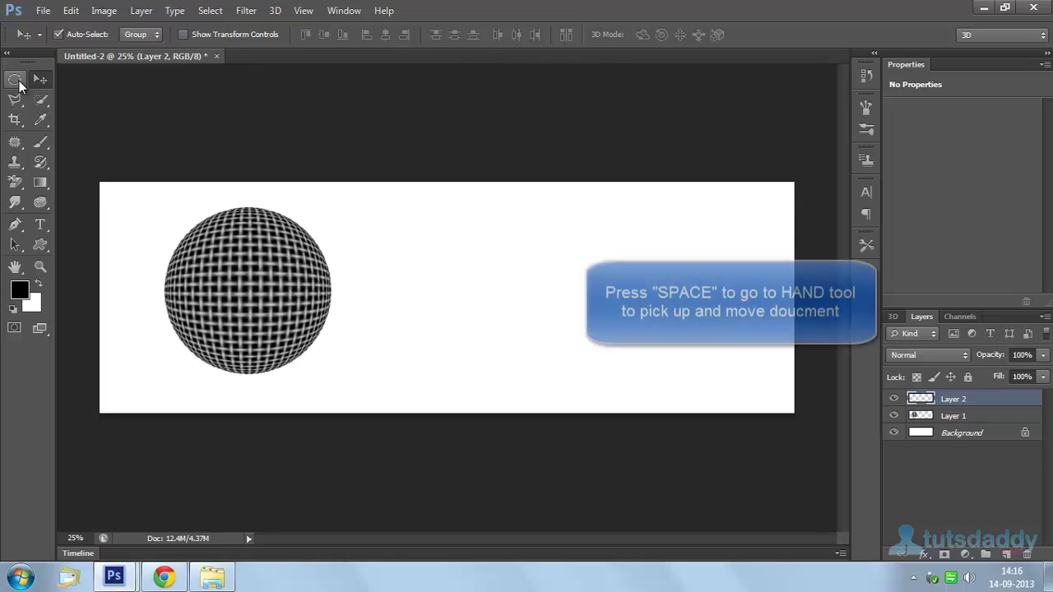
key(ctrl+plus)
key(ctrl+plus)
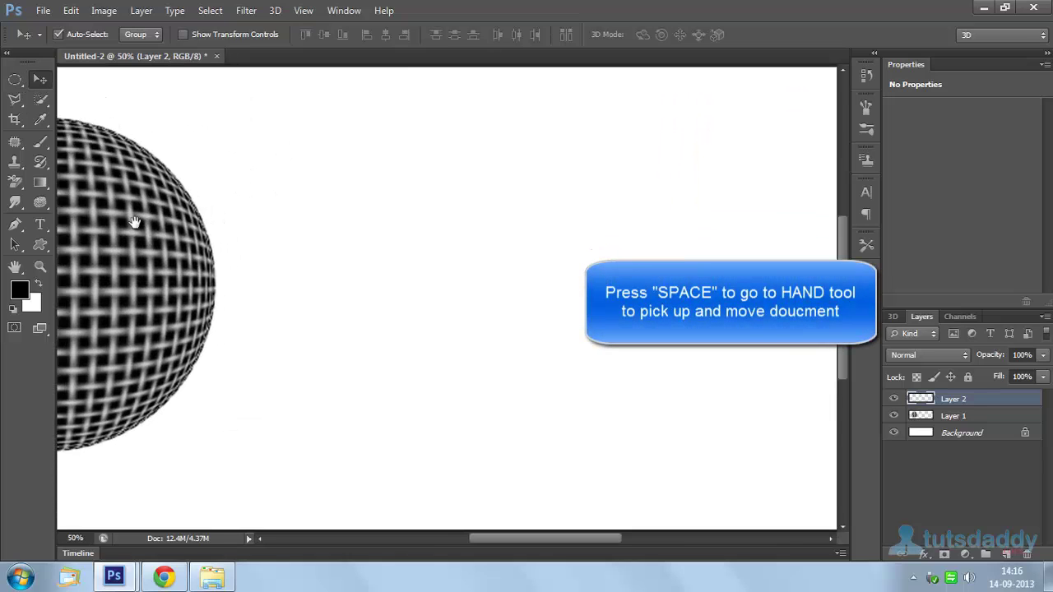
drag(134, 222, 501, 241)
click(16, 81)
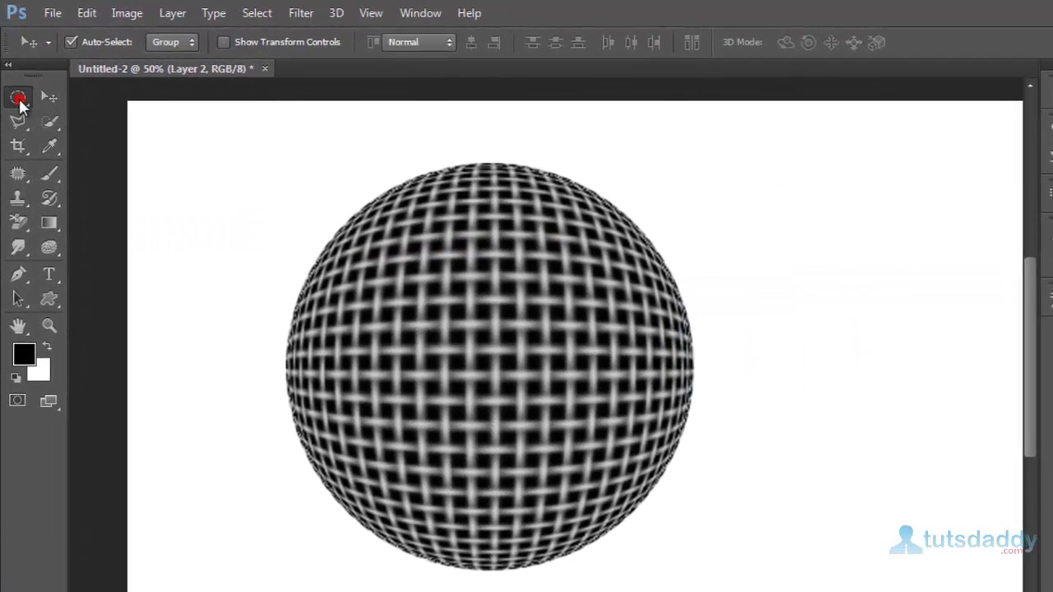
click(82, 93)
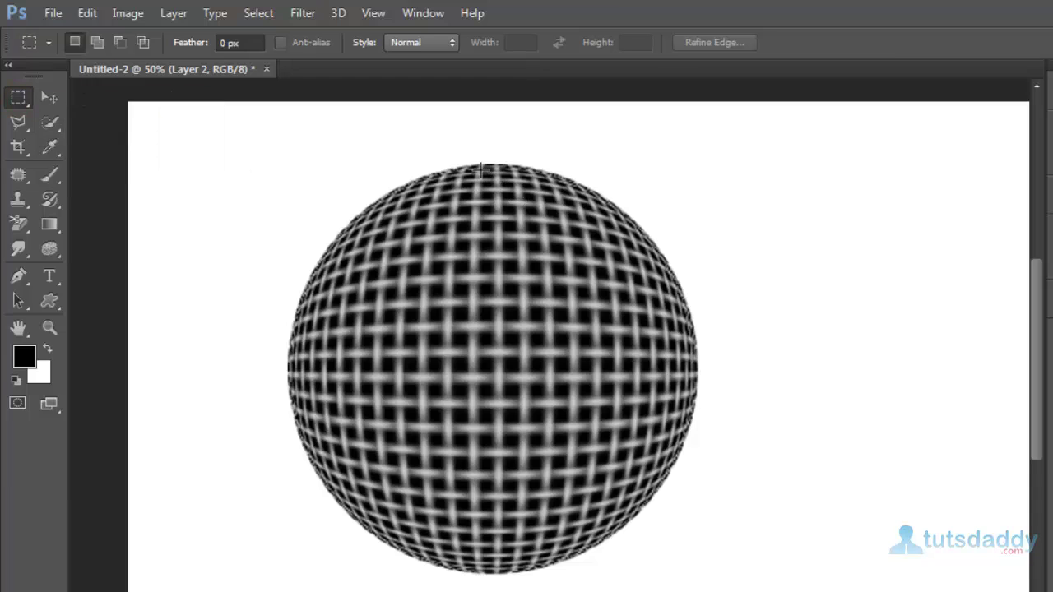
drag(473, 165, 519, 576)
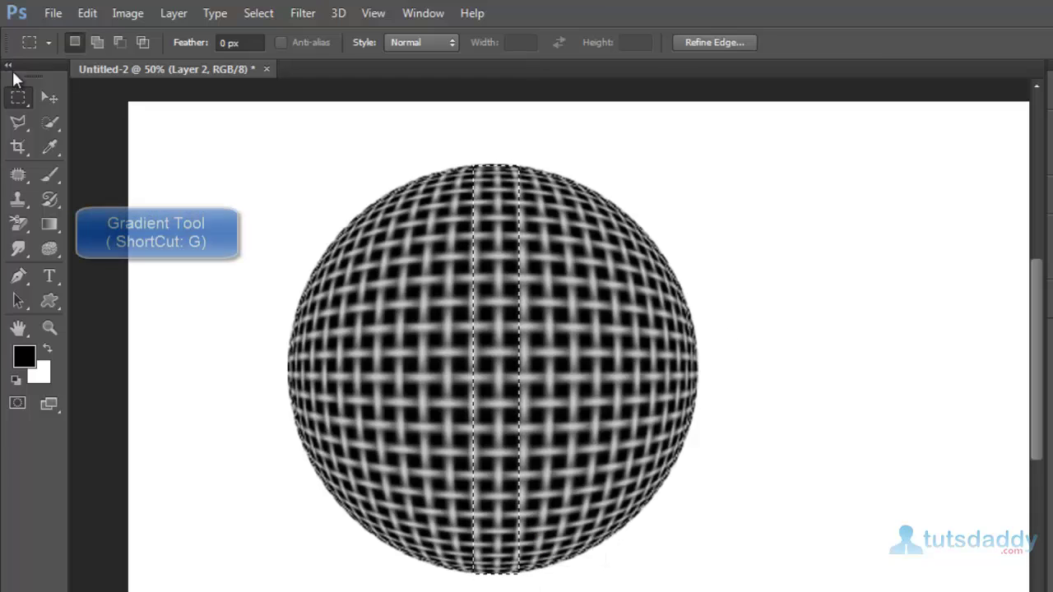
Edit the Gradient tool's Foreground to Background gradient, adding a white colour stop at 12%.
click(51, 226)
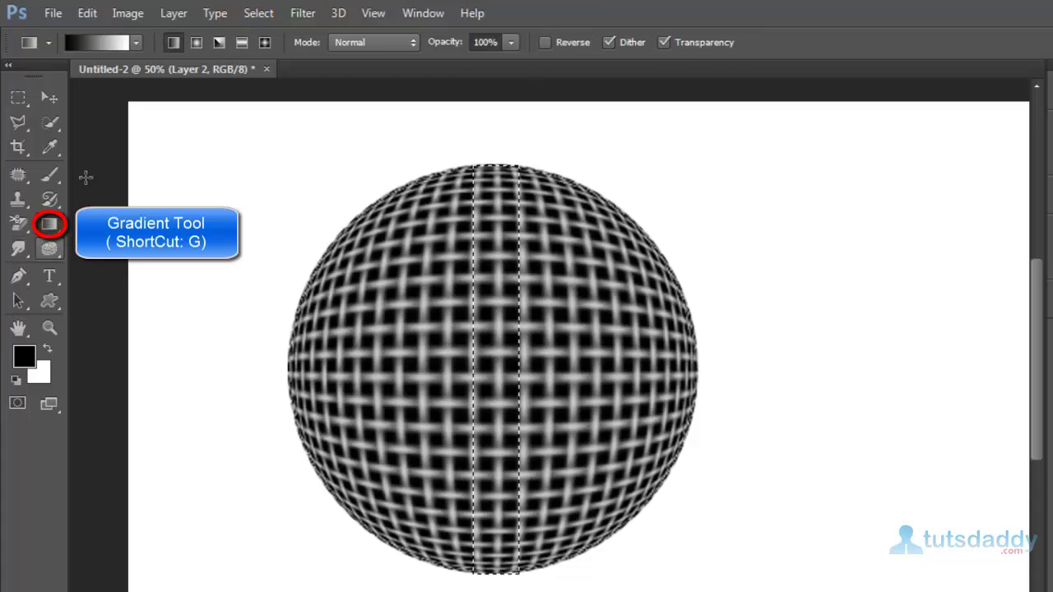
click(110, 45)
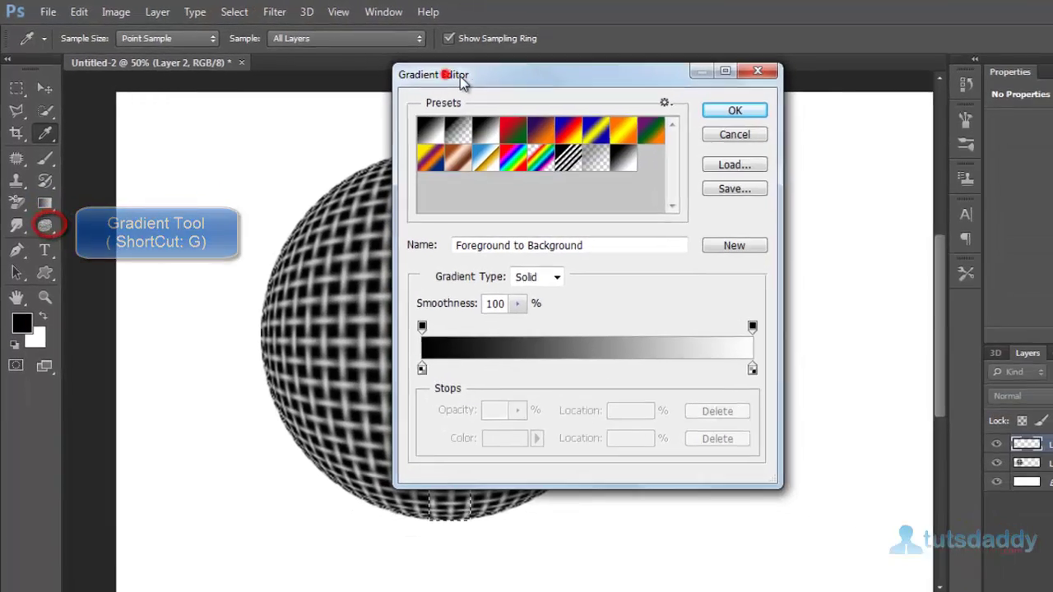
drag(491, 88, 587, 60)
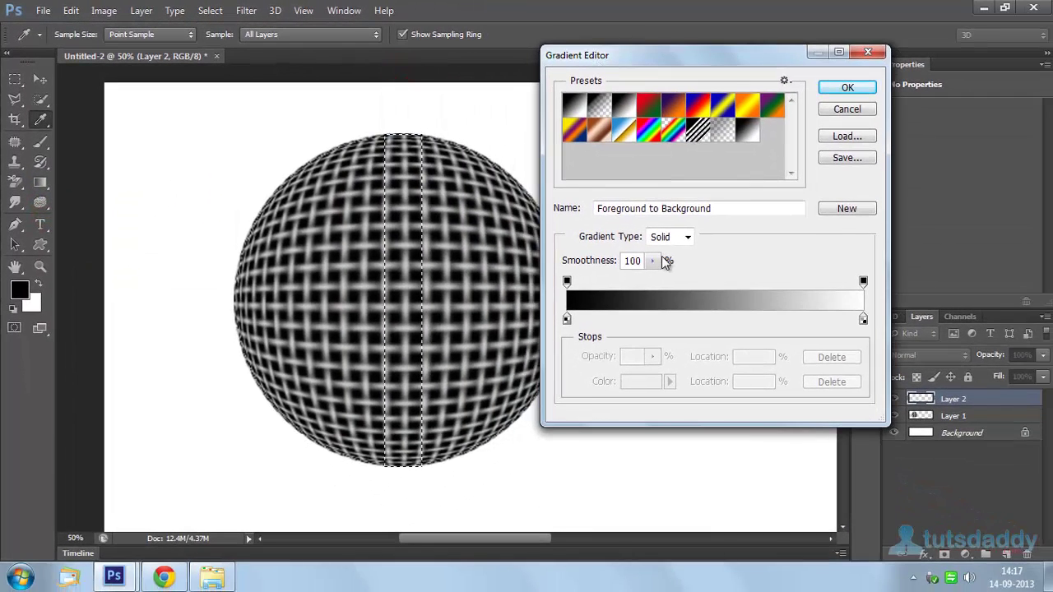
click(566, 320)
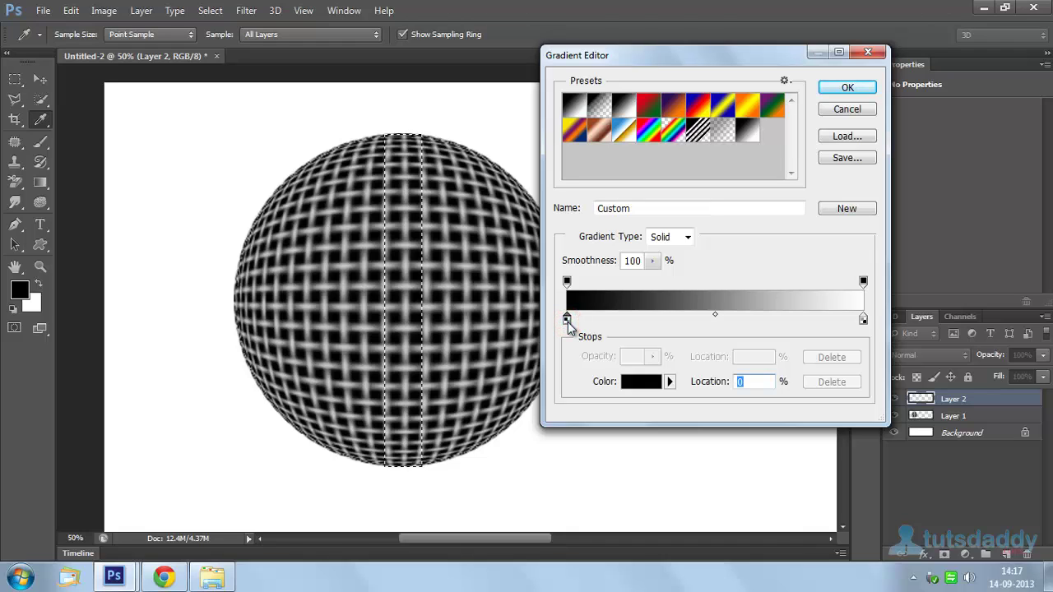
click(602, 319)
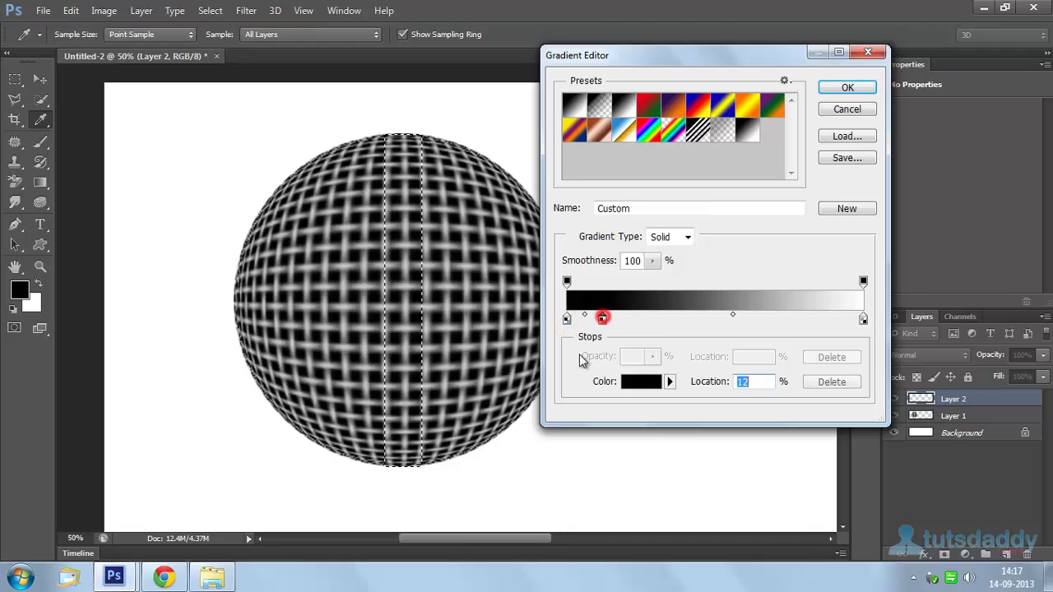
double_click(602, 319)
click(555, 159)
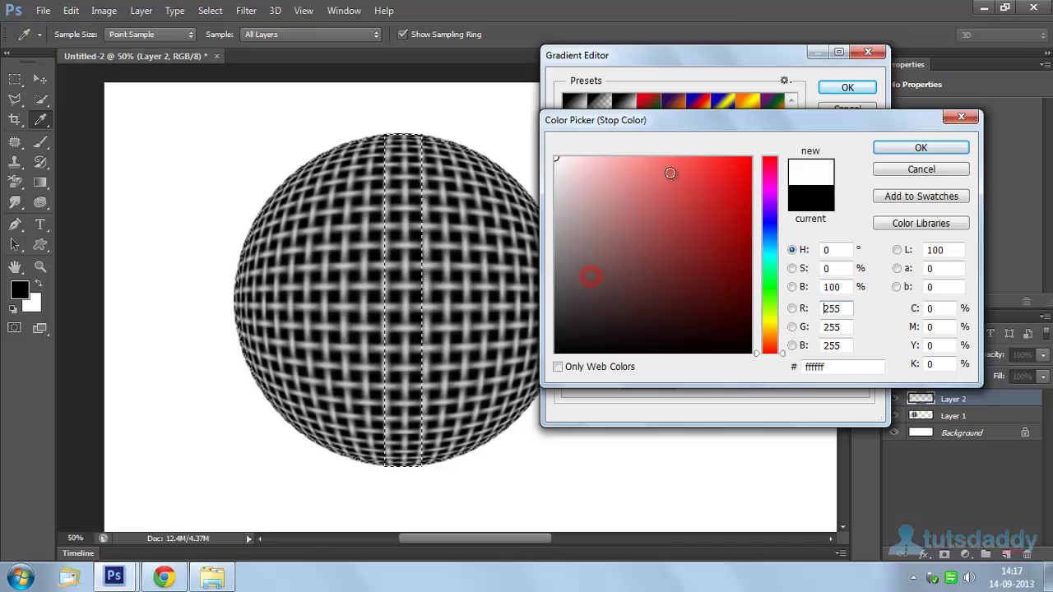
click(920, 147)
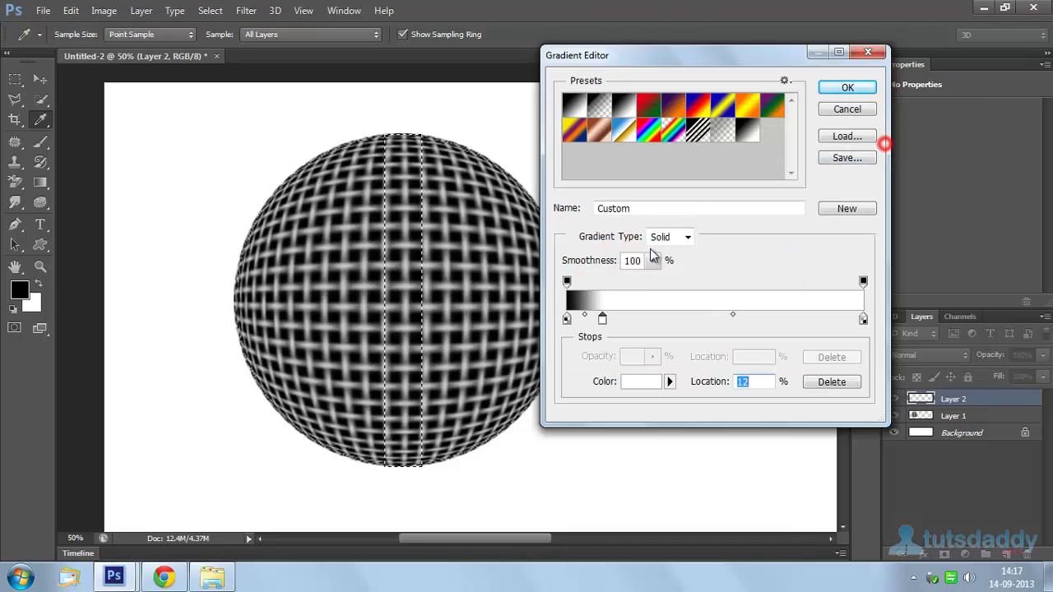
Add a black colour stop at 43% and a white colour stop at 76% to the gradient.
click(695, 321)
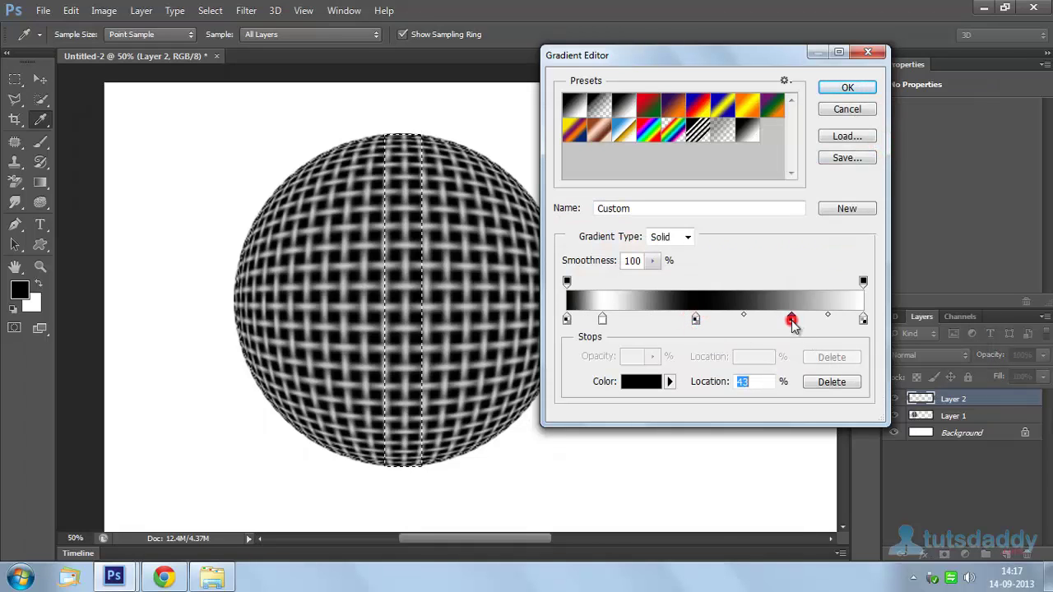
click(791, 320)
double_click(790, 320)
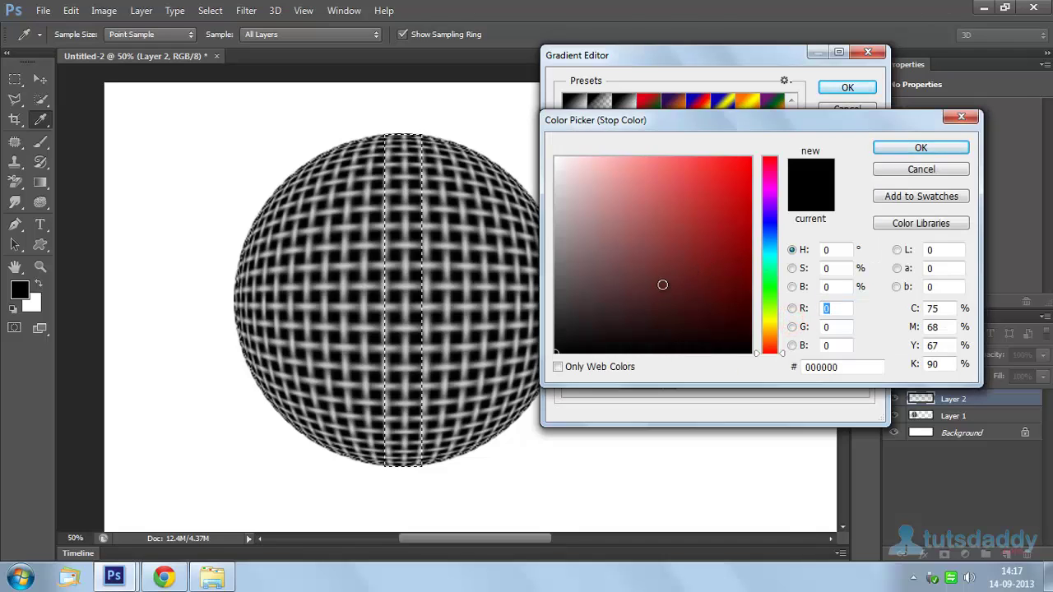
drag(594, 285, 543, 87)
click(884, 154)
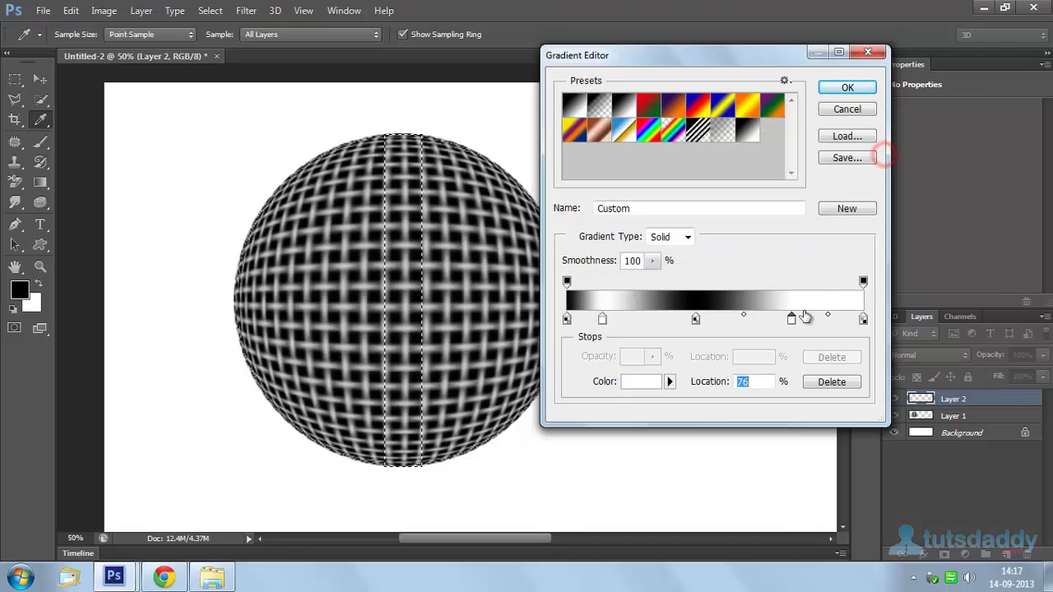
Change the gradient's end colour stop to black and move the middle black stop to 47%.
double_click(863, 321)
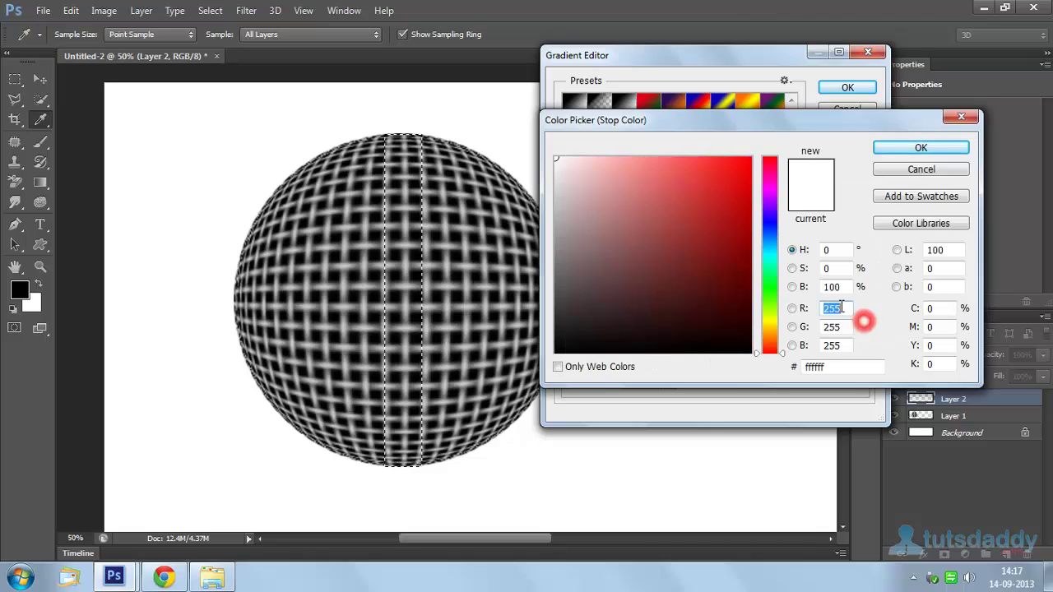
drag(664, 258, 773, 368)
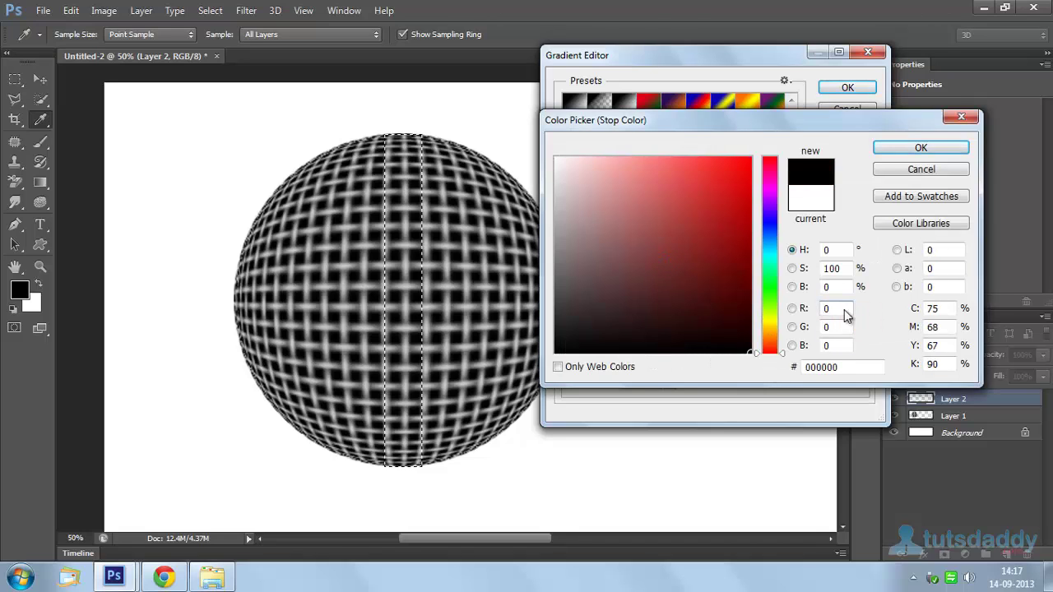
click(903, 150)
drag(696, 320, 706, 320)
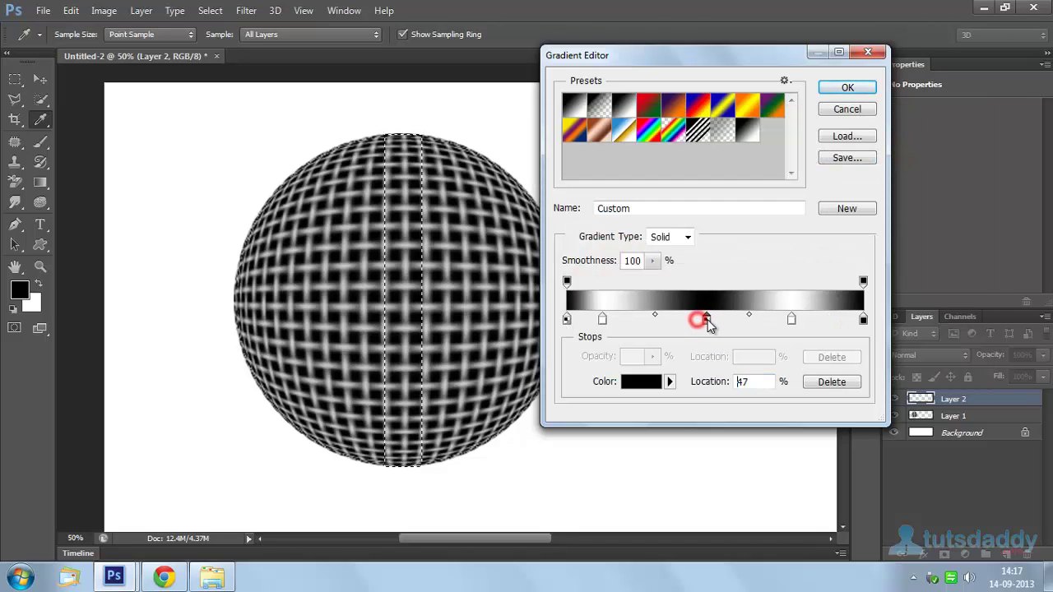
Shift the first white stop closer to the middle black stop and set the colour midpoints to 72%, 60% and 18% along the gradient.
mouse_move(603, 320)
mouse_down()
mouse_move(642, 320)
mouse_move(622, 320)
mouse_up()
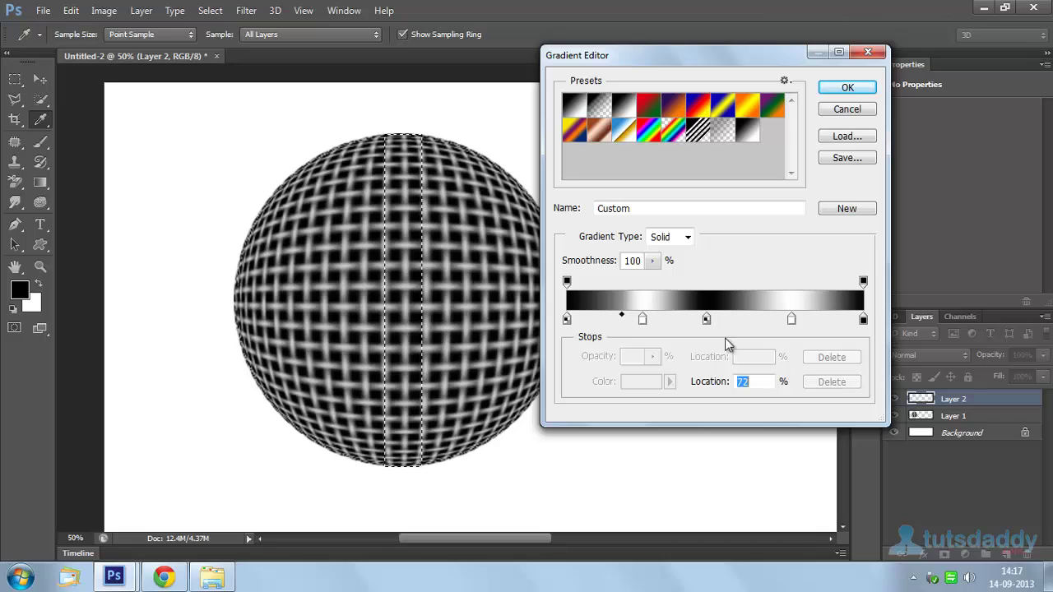
click(789, 320)
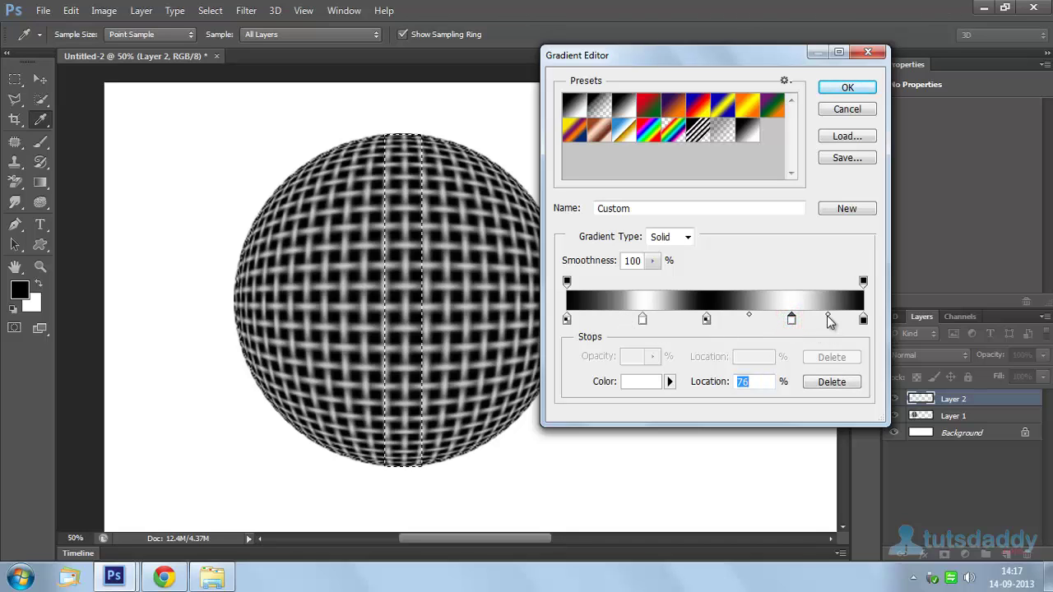
drag(827, 317, 803, 318)
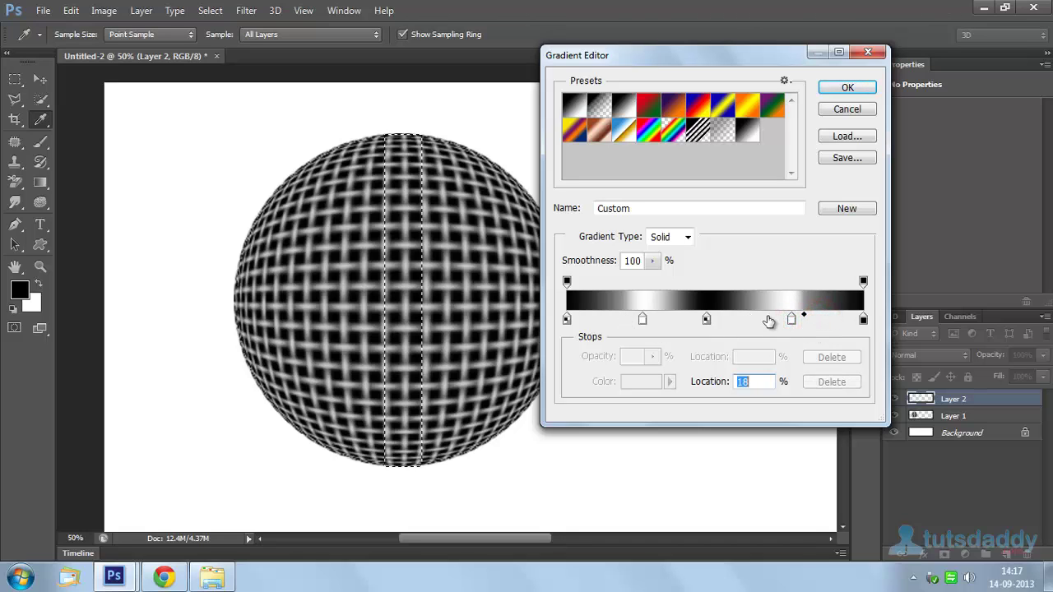
click(747, 319)
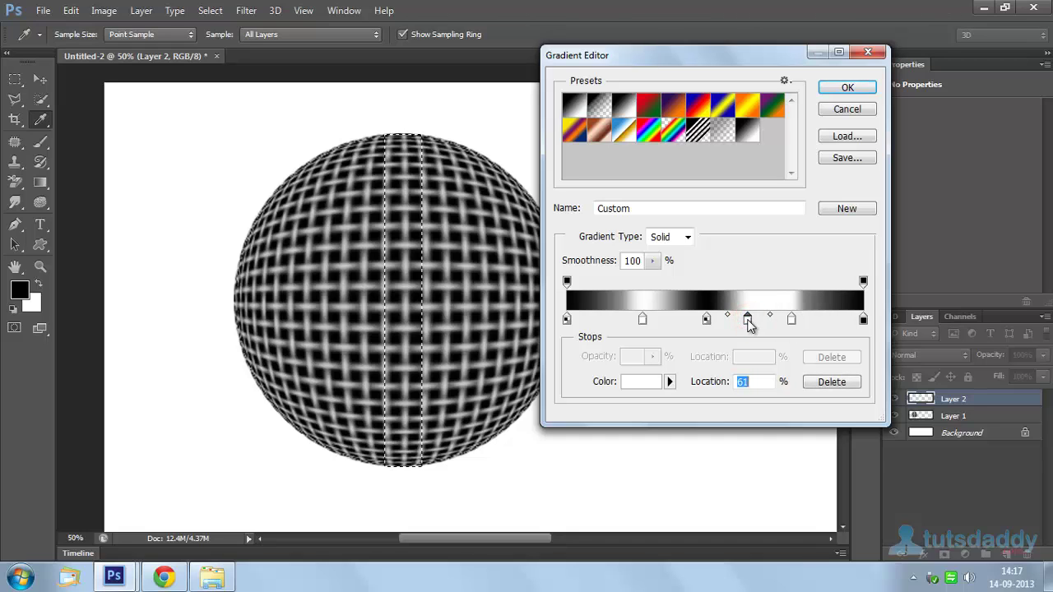
drag(755, 288, 796, 329)
click(791, 320)
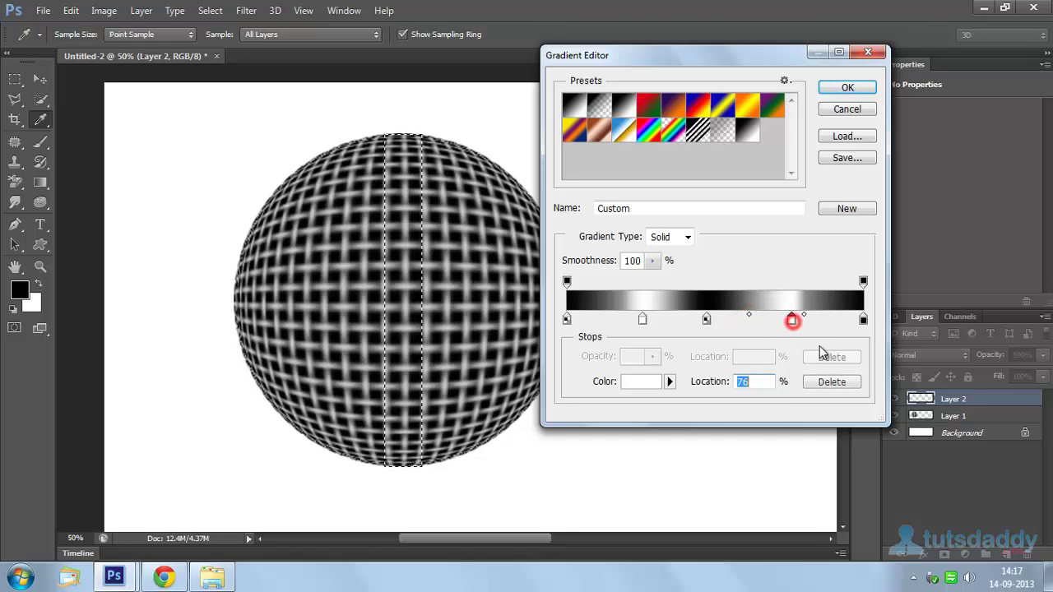
drag(749, 319, 925, 175)
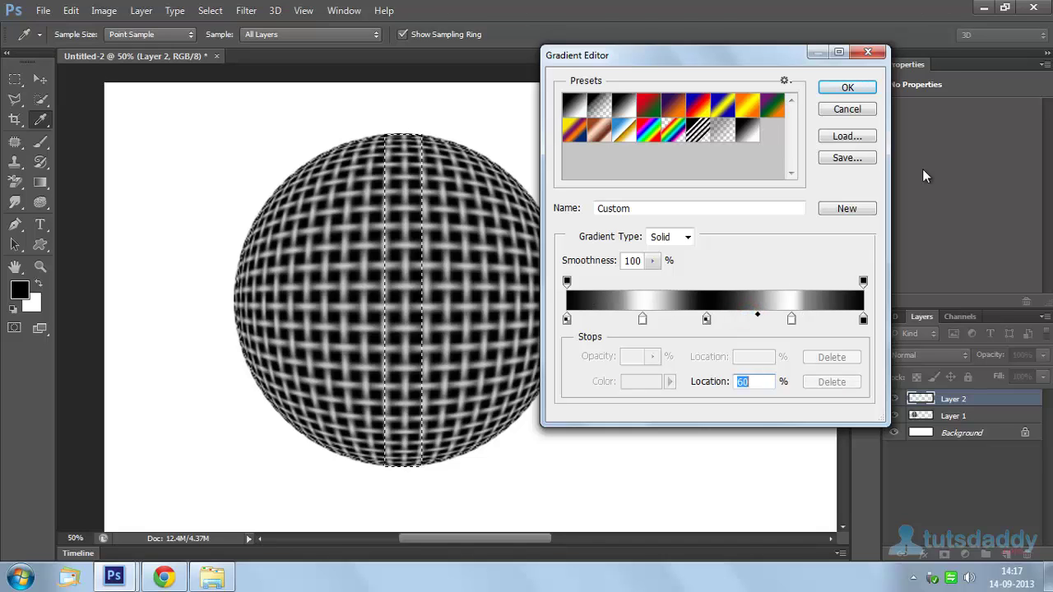
Fill the strip selection vertically with the edited gradient and place a duplicate of the band at the sphere's right edge.
click(847, 88)
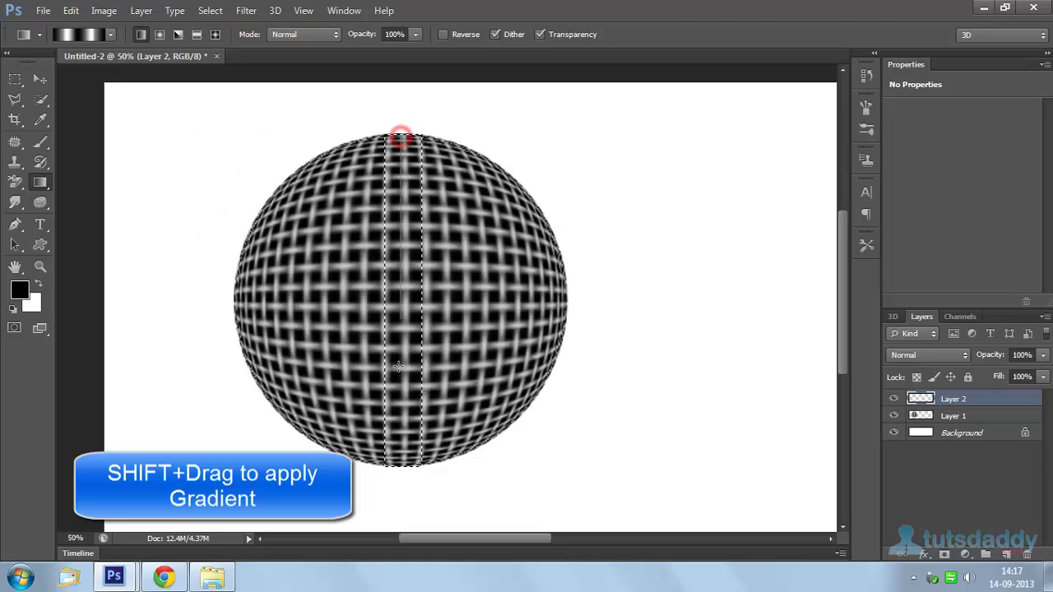
drag(408, 467, 409, 466)
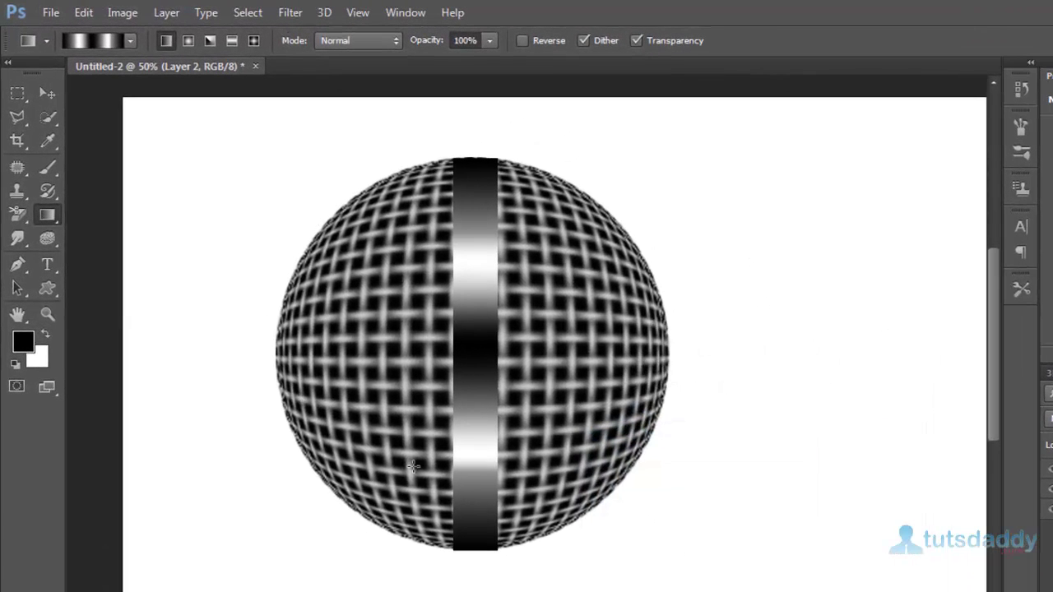
click(47, 93)
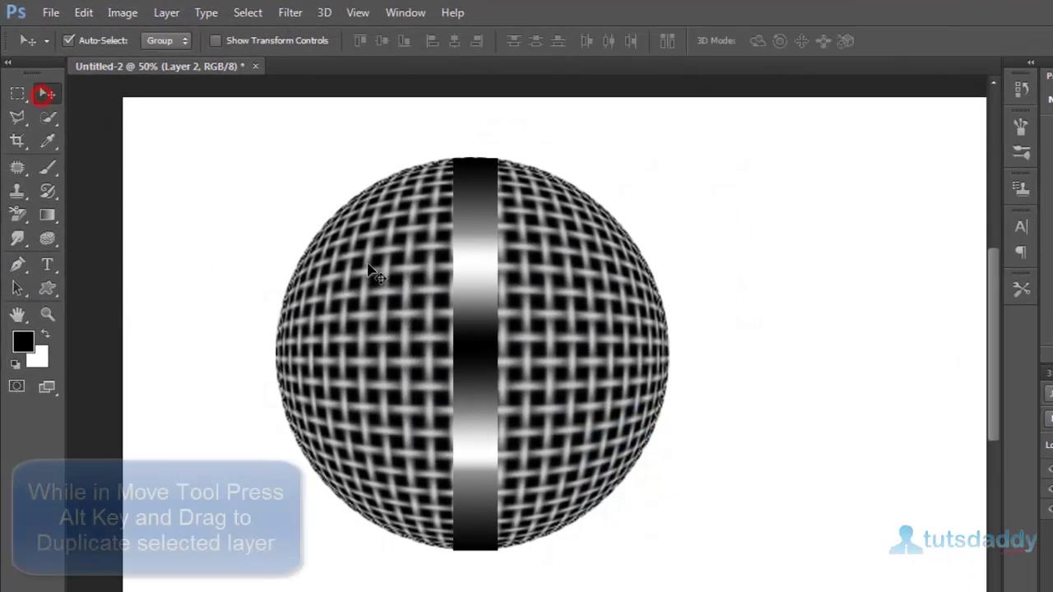
drag(485, 343, 690, 345)
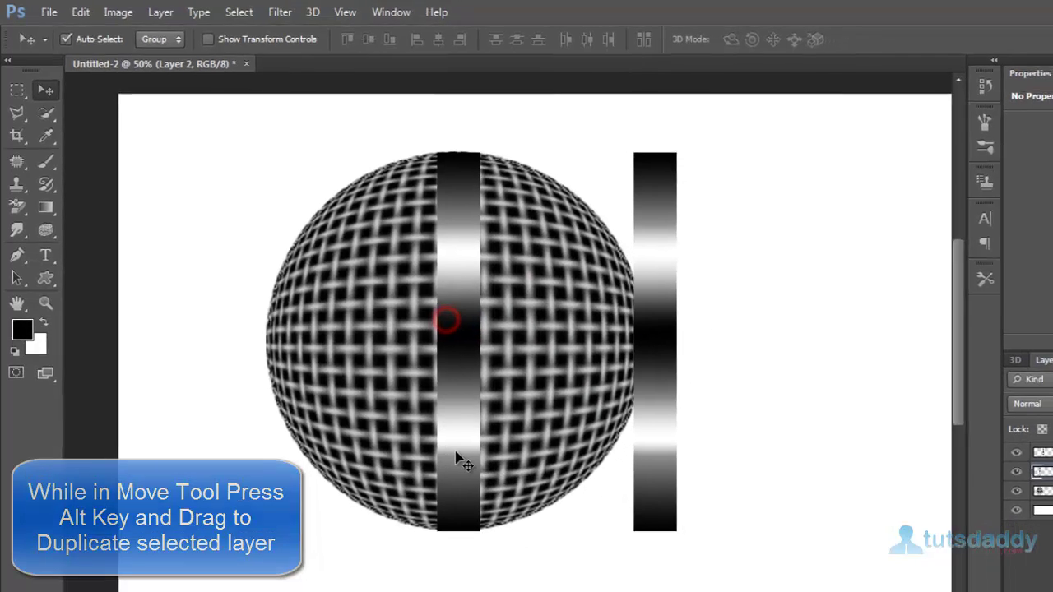
Apply a default Bevel & Emboss style to Layer 2, the central gradient band.
click(959, 435)
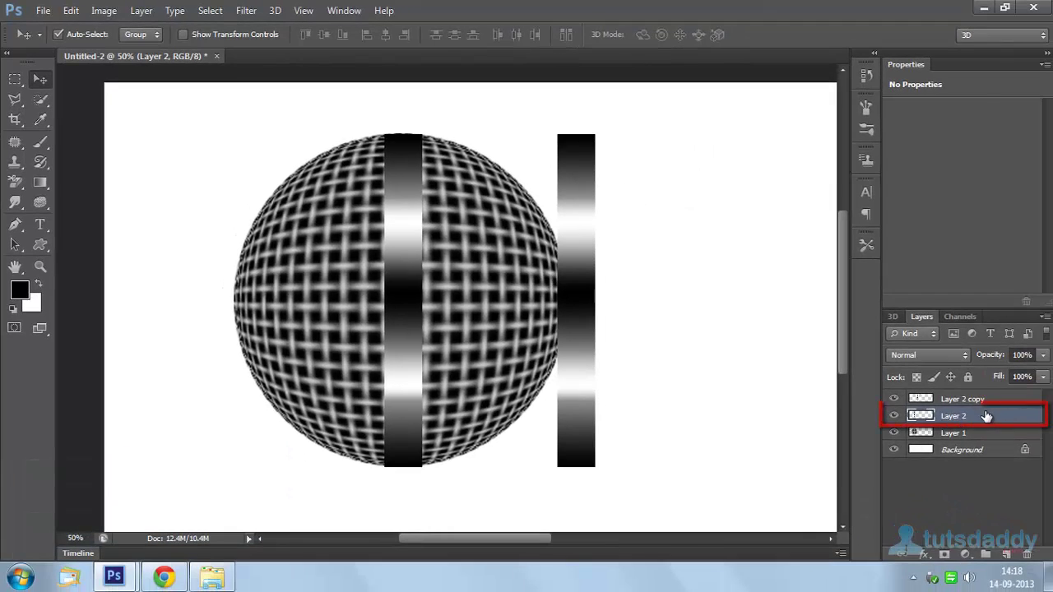
right_click(986, 415)
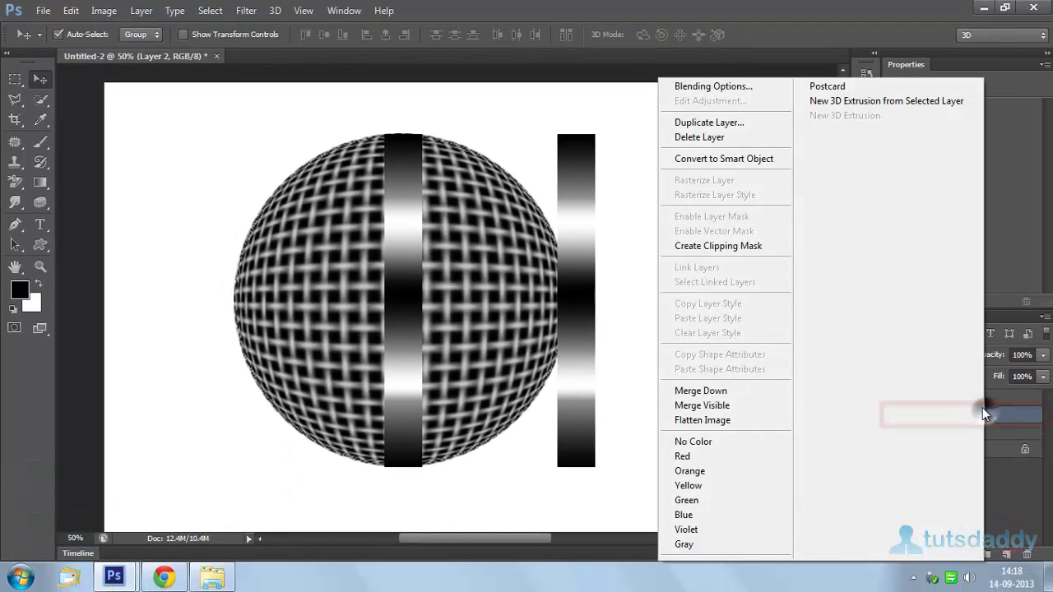
click(715, 85)
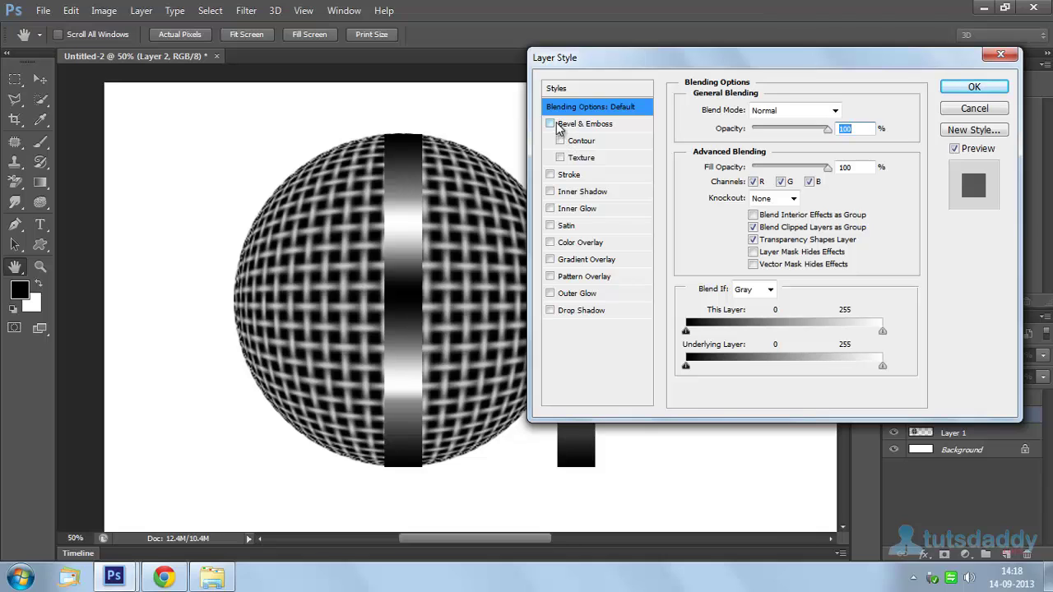
click(550, 124)
key(Return)
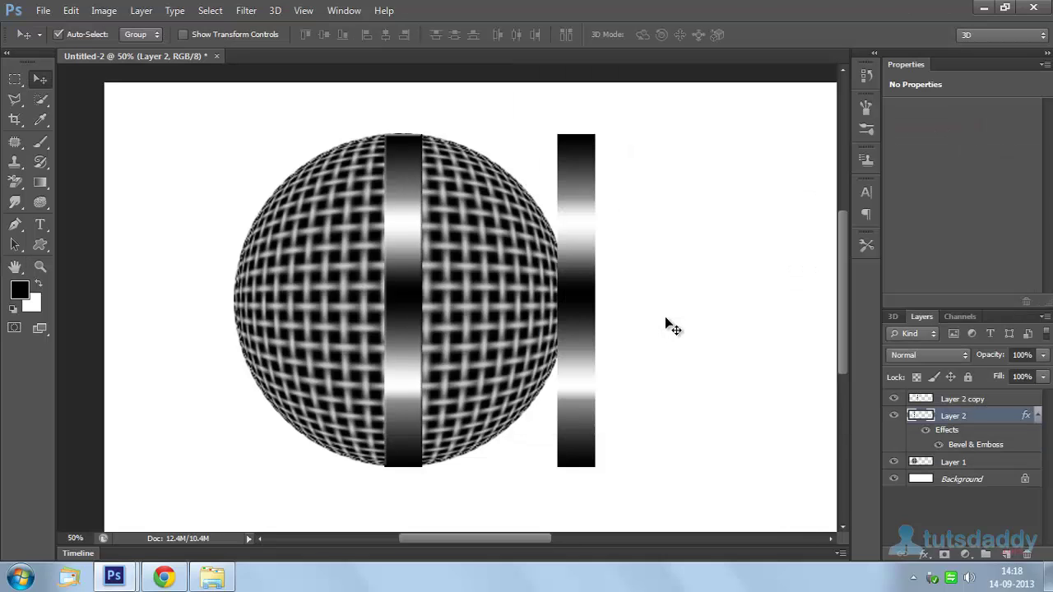
Warp the central band's top edge upward into a slight arc that follows the sphere's curve, and apply it.
key(ctrl+plus)
key(ctrl+plus)
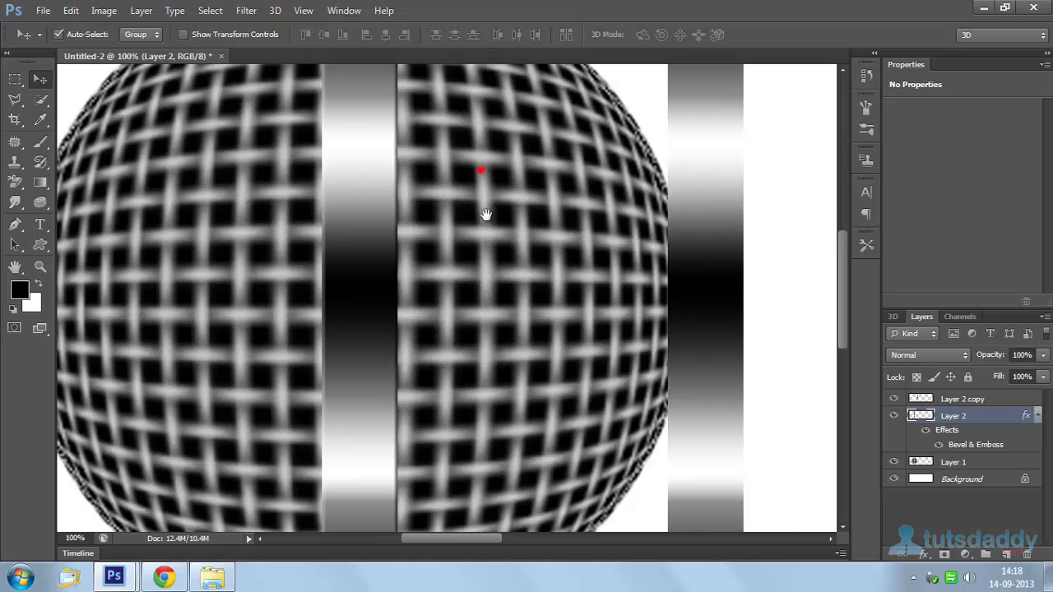
drag(486, 214, 525, 354)
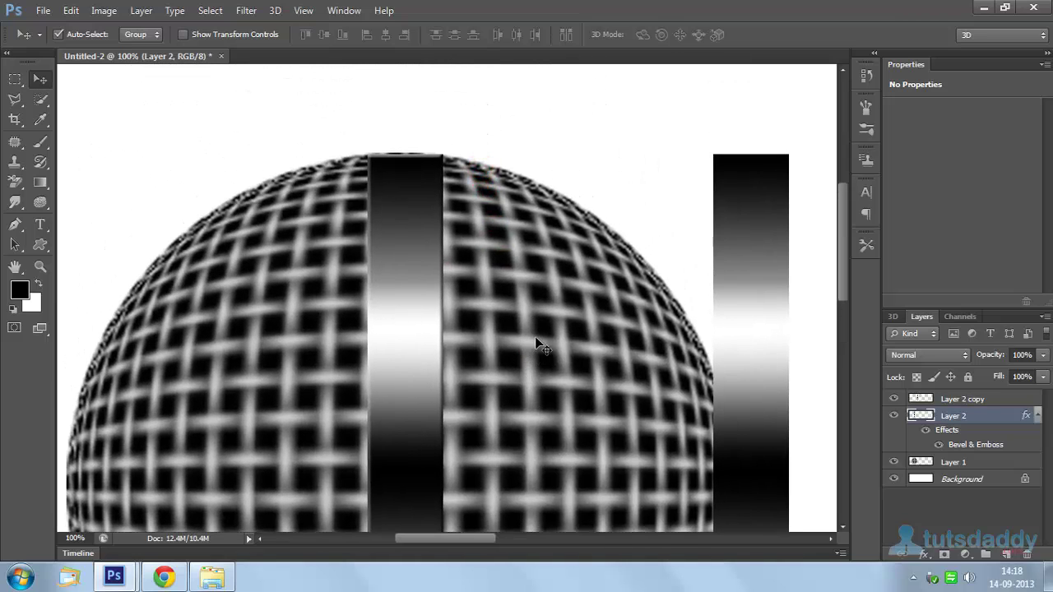
key(ctrl+t)
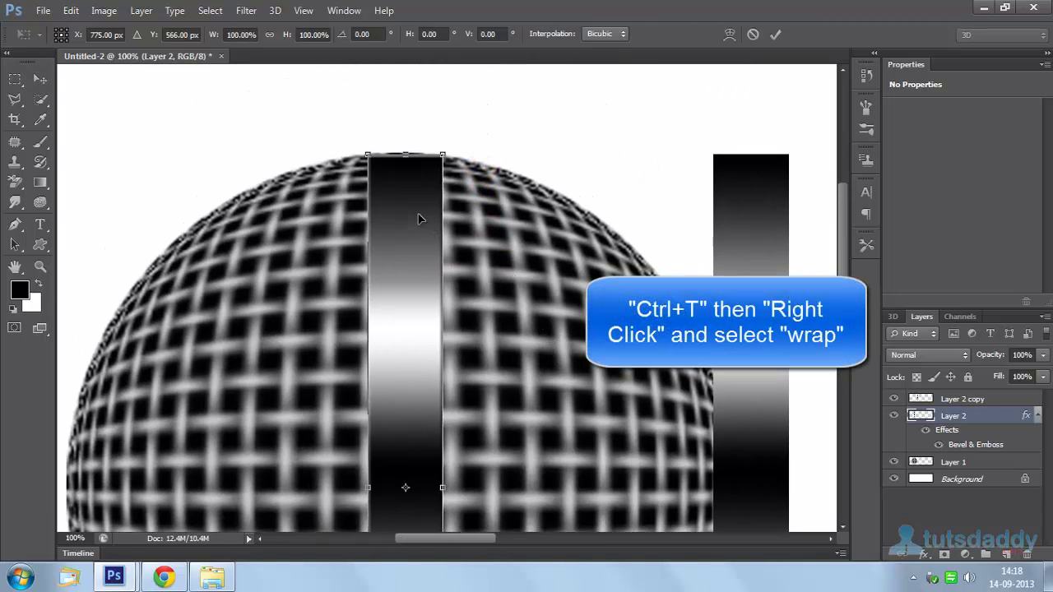
right_click(418, 211)
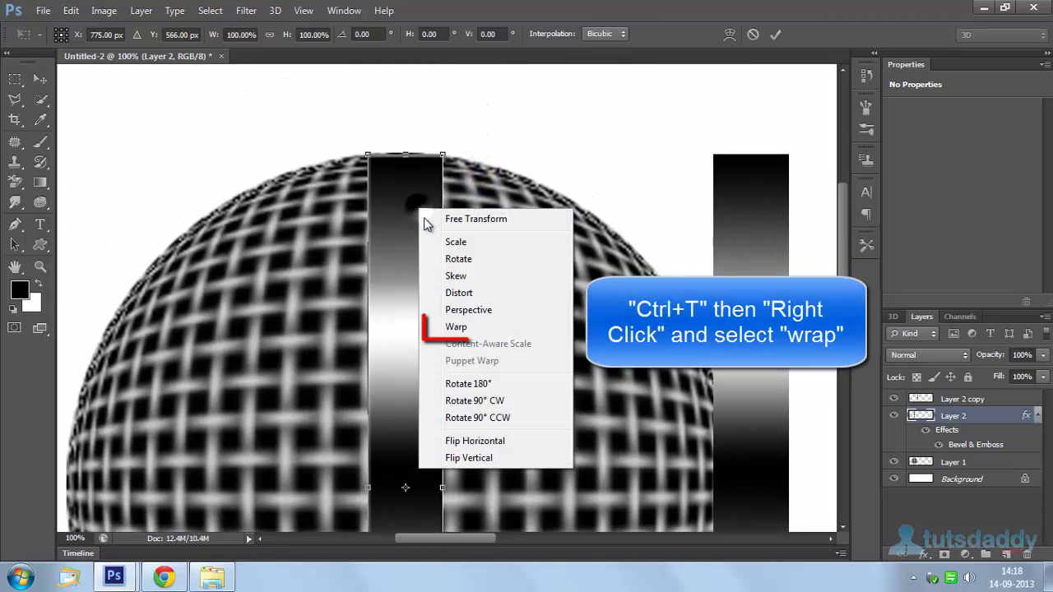
click(459, 327)
drag(396, 155, 397, 146)
drag(474, 176, 497, 185)
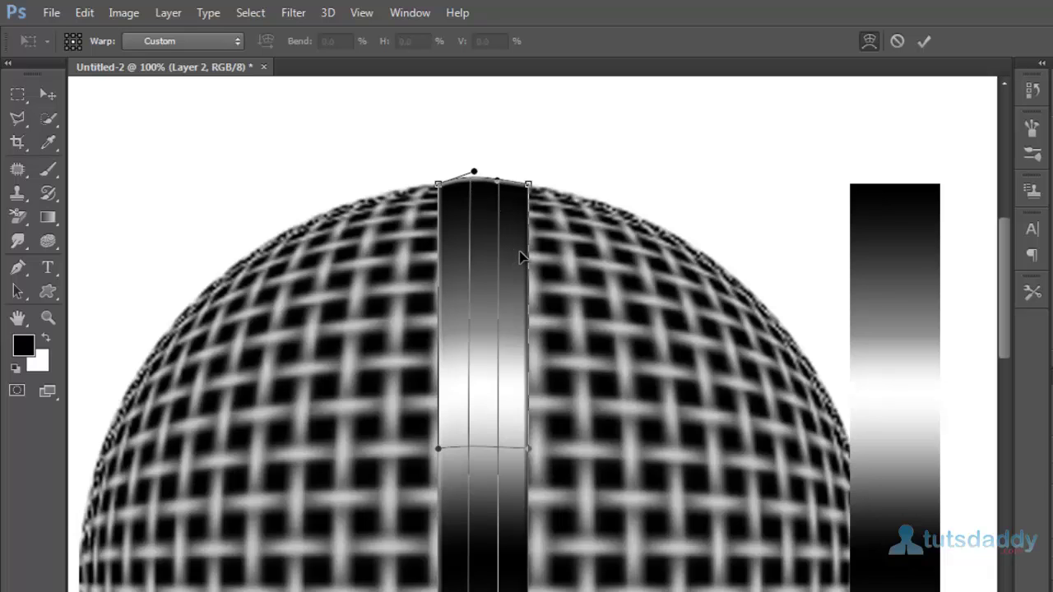
key(Return)
Warp the central band's bottom edge downward into a slight arc matching the sphere's outline, and apply it.
drag(500, 408, 498, 272)
key(ctrl+t)
right_click(499, 344)
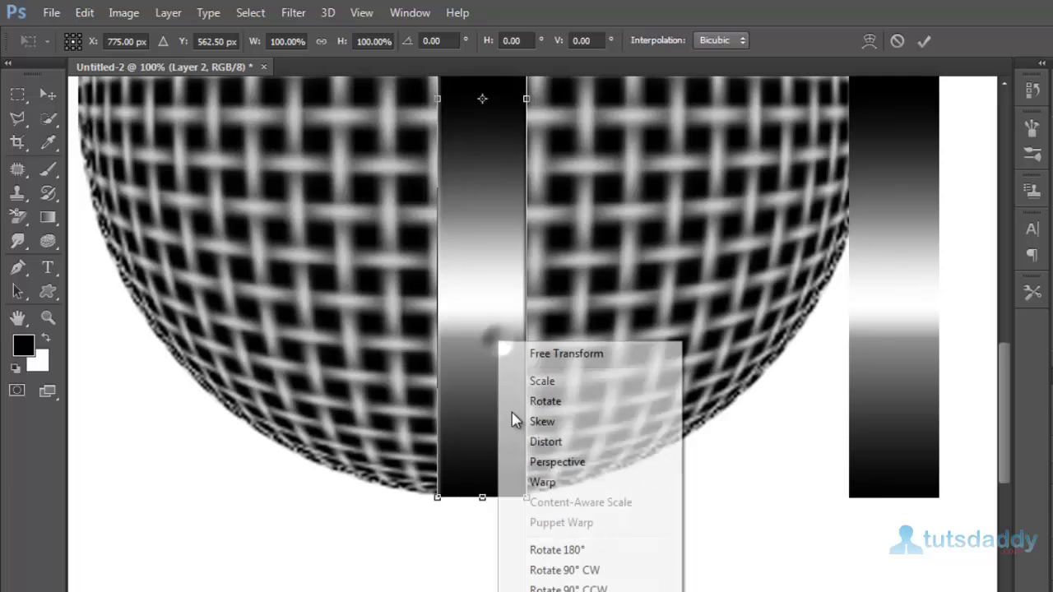
click(546, 484)
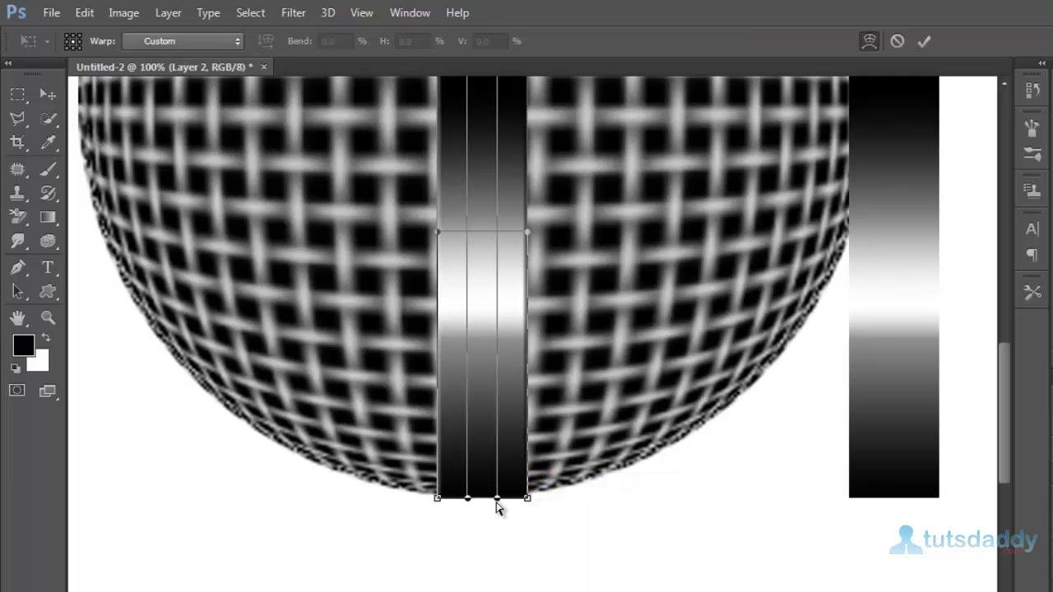
drag(495, 504, 468, 511)
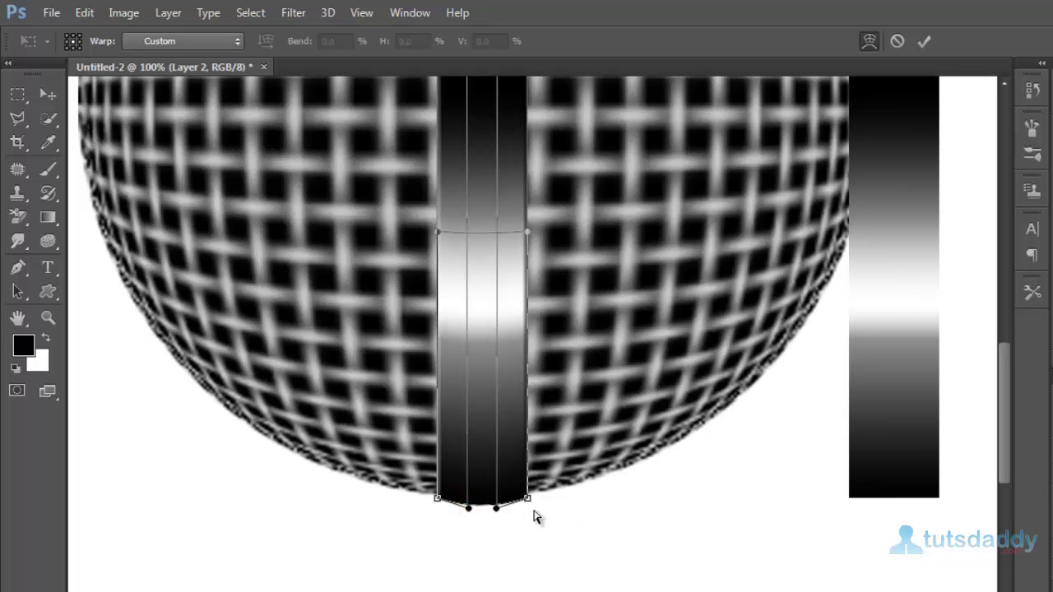
key(Return)
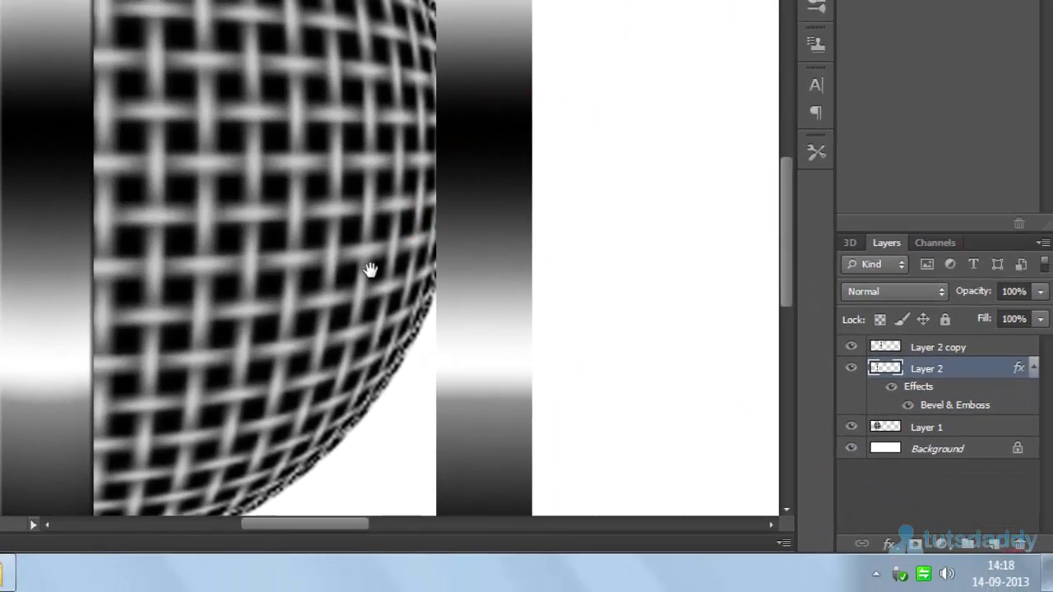
Copy the layer style from Layer 2 and paste it onto Layer 2 copy.
key(ctrl+minus)
key(ctrl+minus)
key(ctrl+minus)
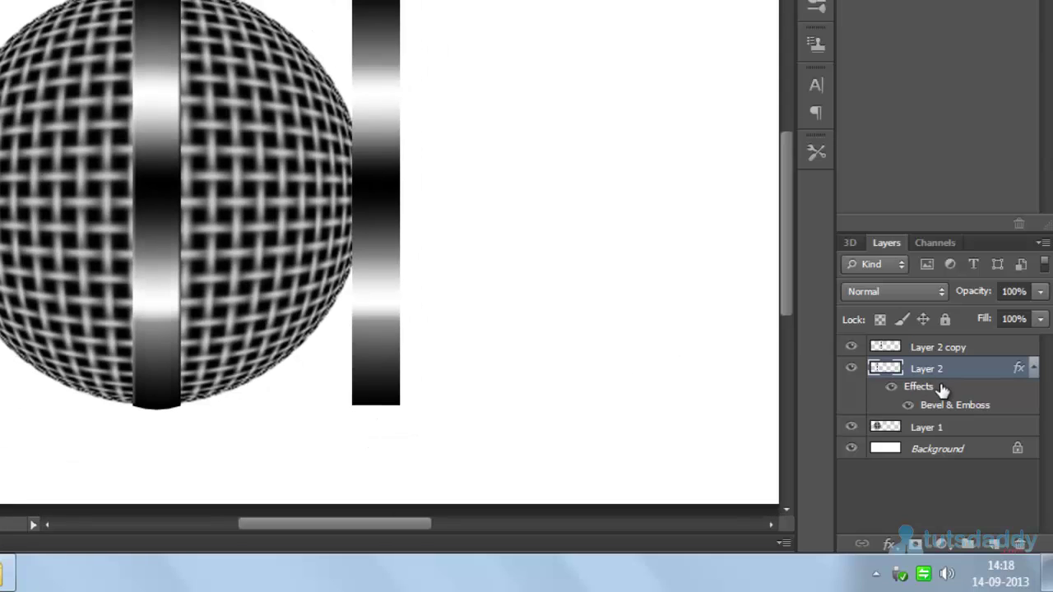
right_click(940, 369)
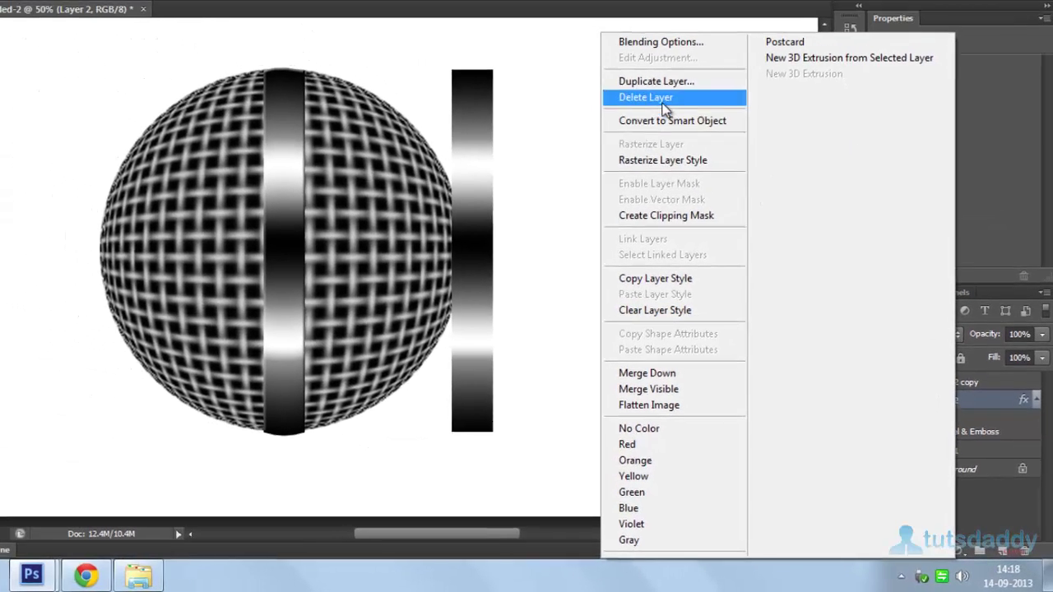
click(700, 283)
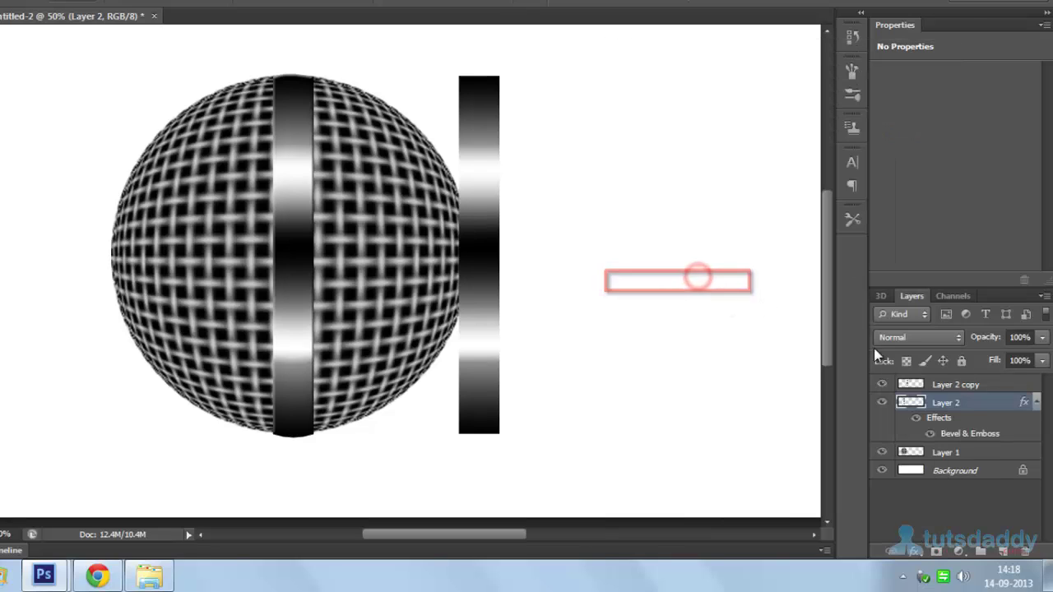
click(950, 384)
right_click(949, 385)
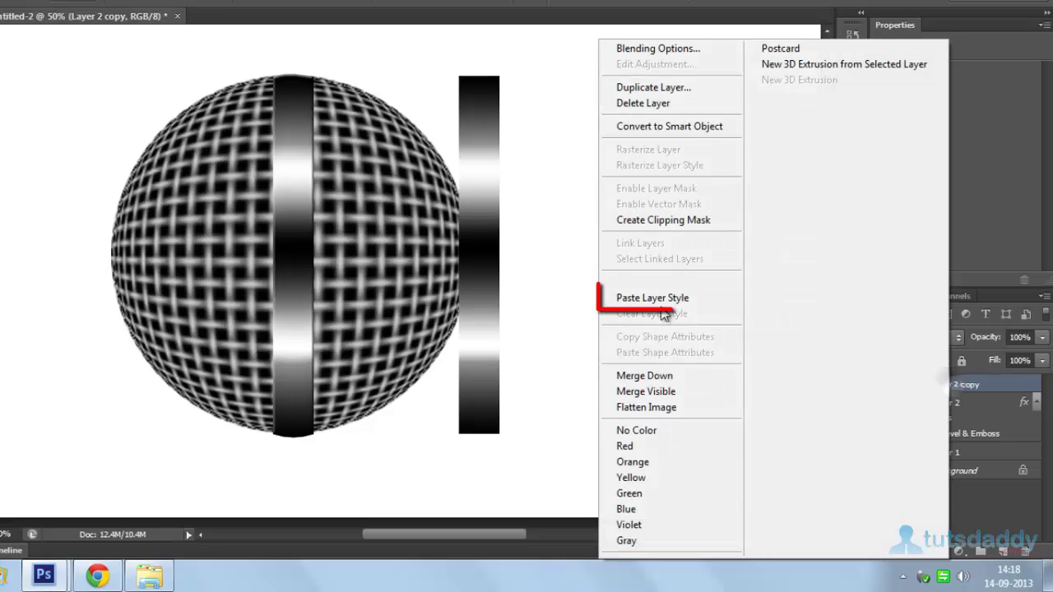
click(647, 301)
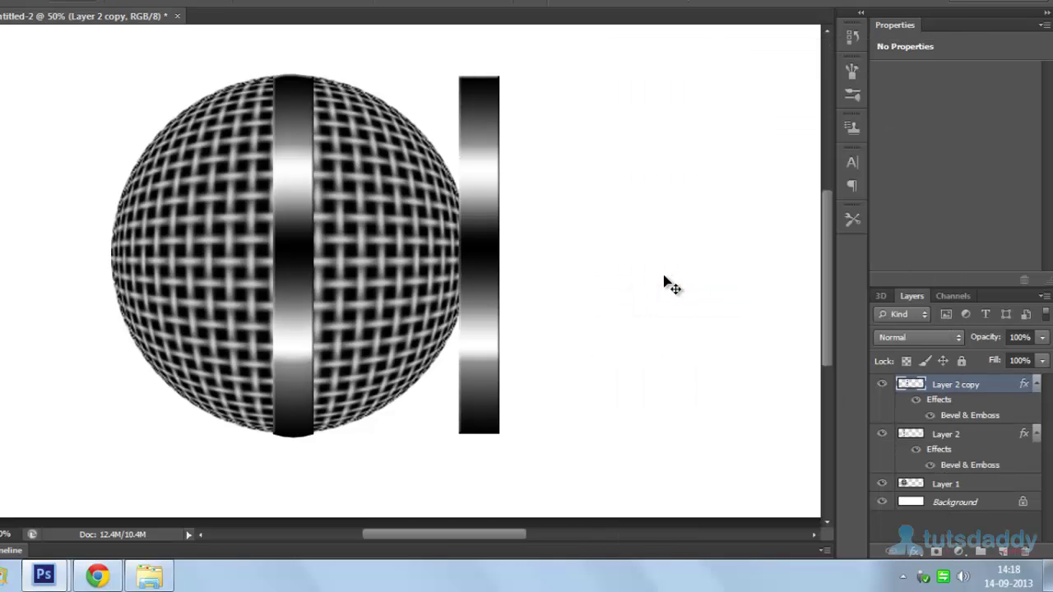
Scale the duplicate band to 169.39% width and 53.24% height with Free Transform, as a collar at the sphere's right edge.
key(ctrl+t)
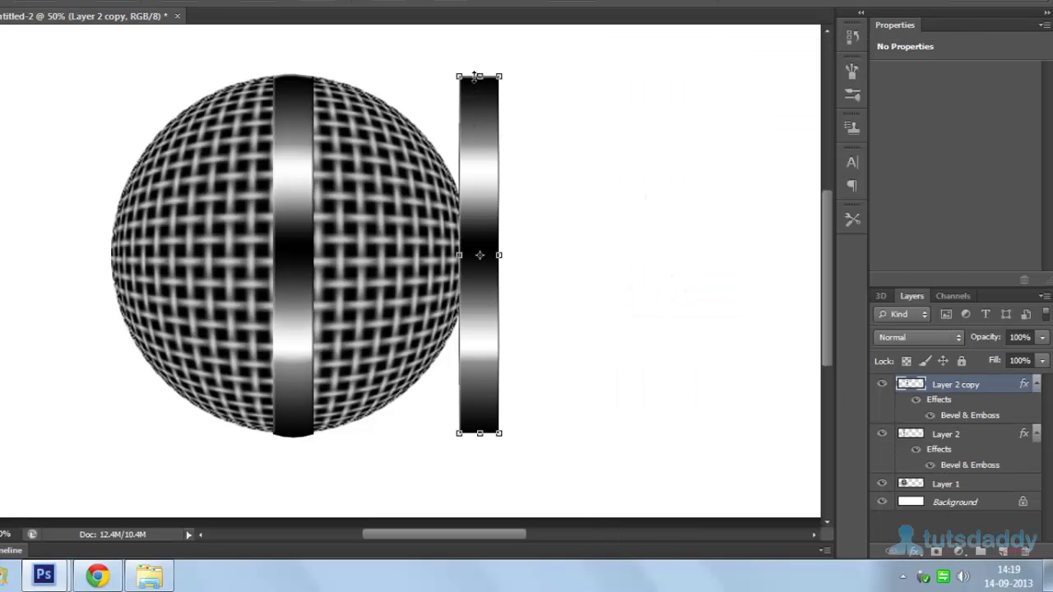
drag(477, 78, 447, 181)
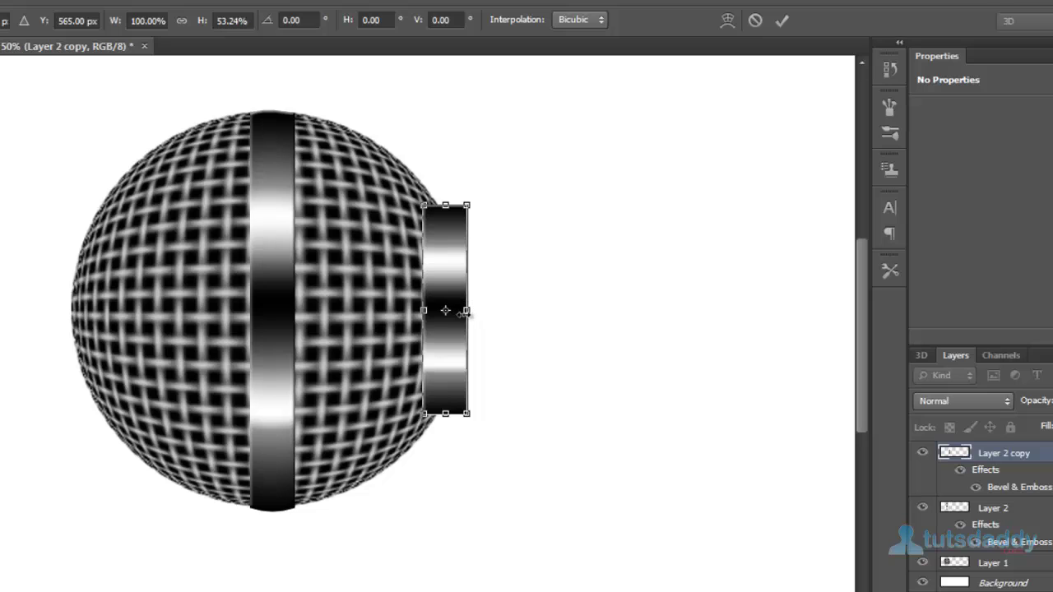
drag(466, 311, 486, 311)
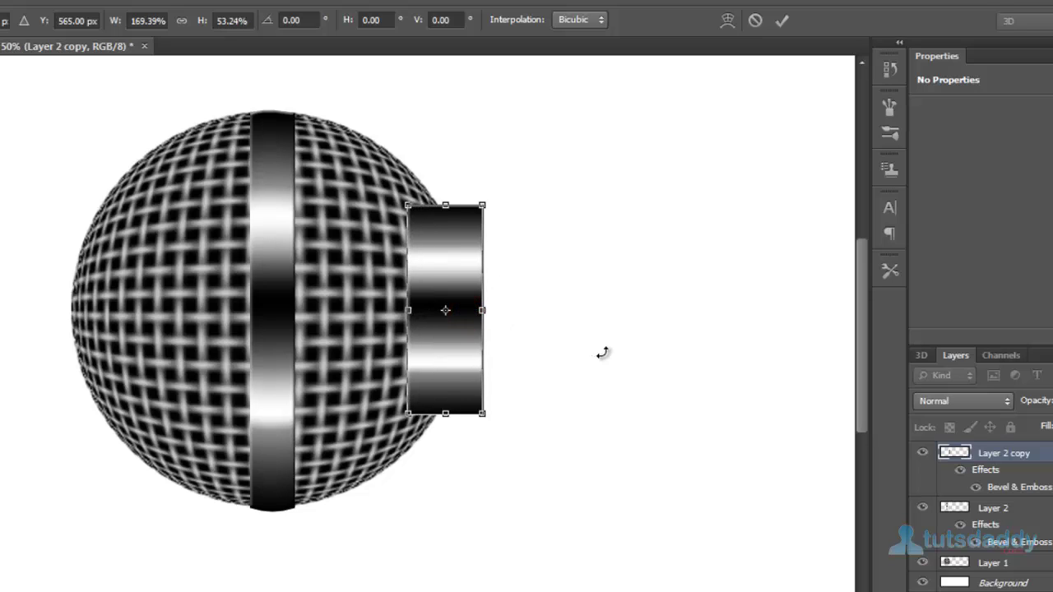
key(Return)
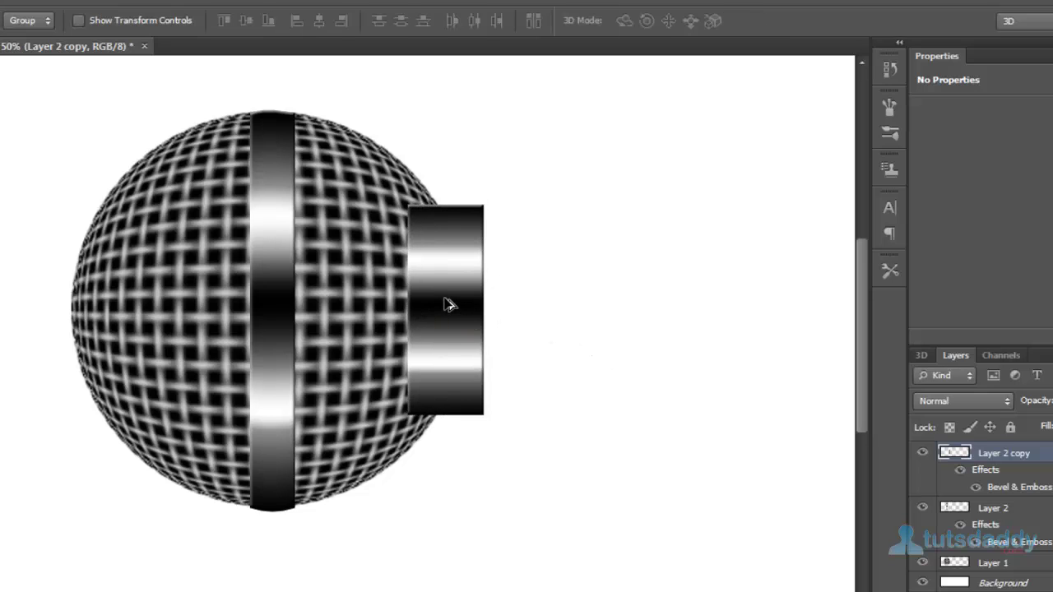
Duplicate the collar beside itself, and warp the original's top and bottom corners at the sphere outward so it flares onto the sphere's edge.
drag(445, 305, 533, 305)
click(473, 298)
key(ctrl+t)
right_click(449, 290)
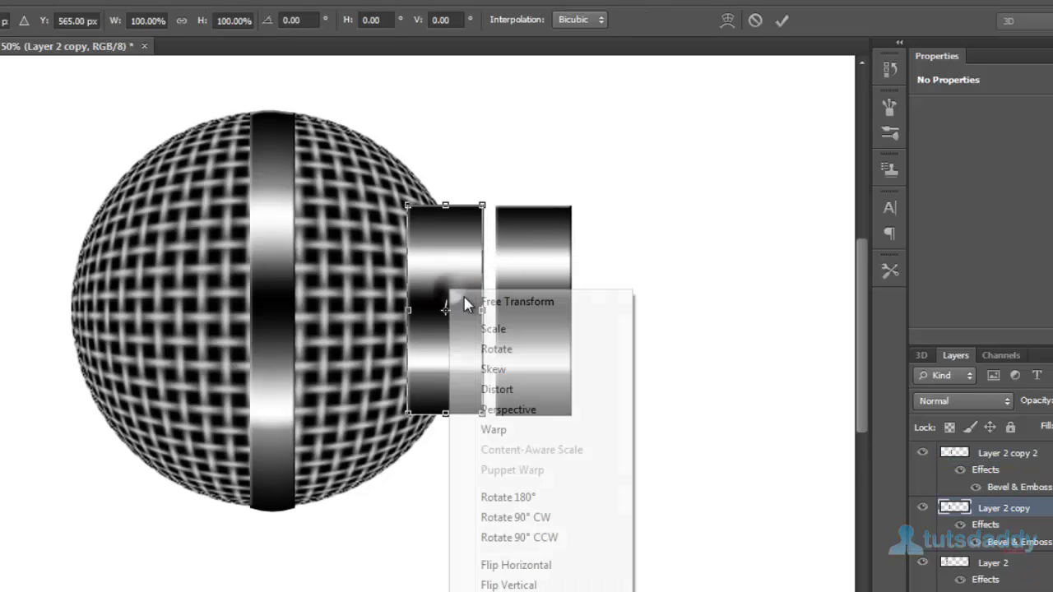
click(501, 429)
drag(408, 207, 407, 165)
drag(409, 417, 407, 450)
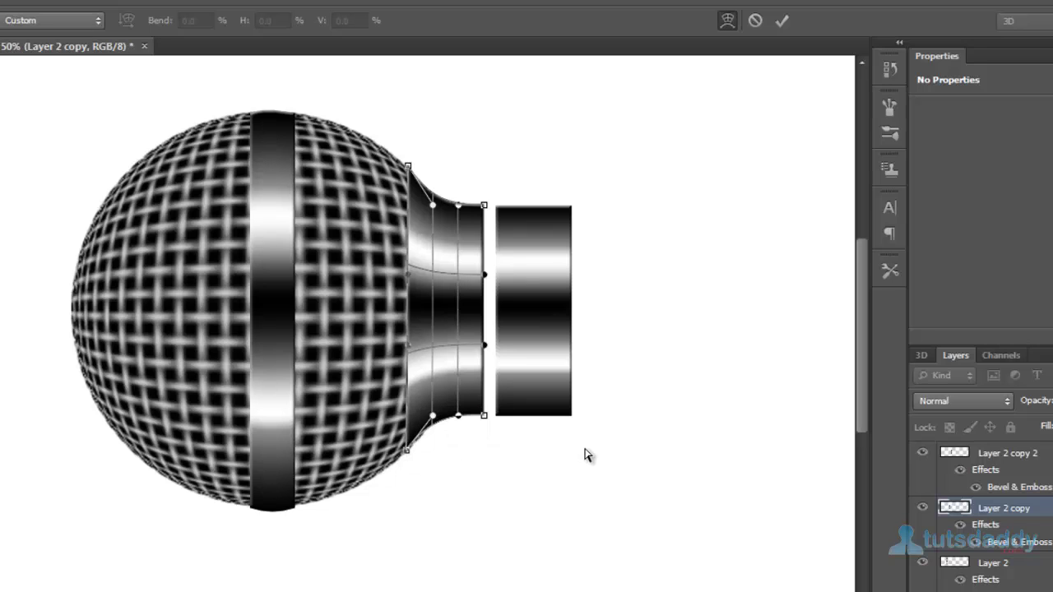
key(Return)
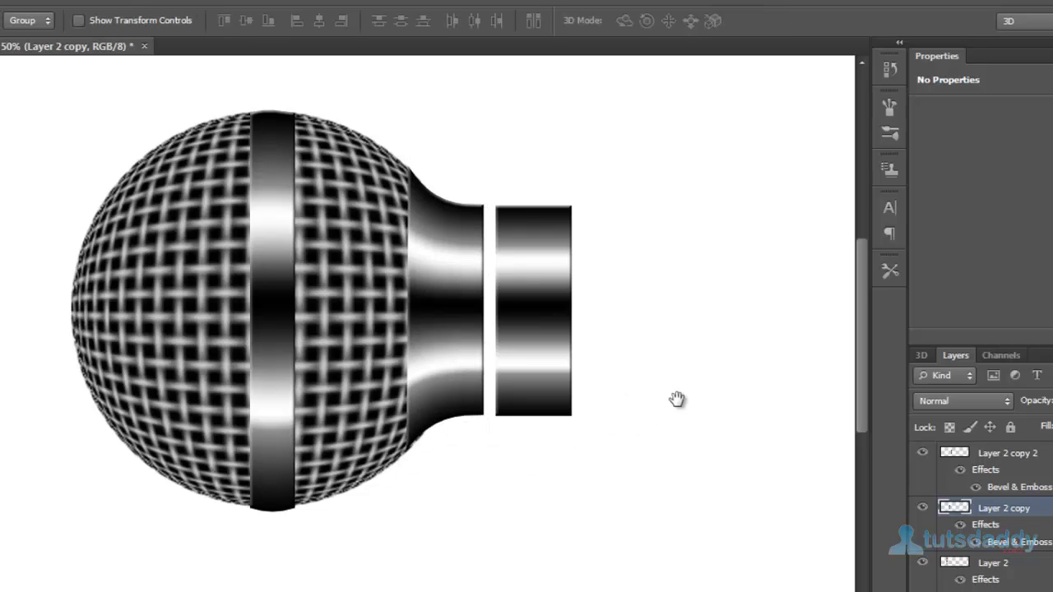
Move the duplicate collar flush against the flared collar and stretch it away from the sphere to 753.01% width as the handle.
drag(686, 398, 444, 393)
drag(364, 329, 349, 326)
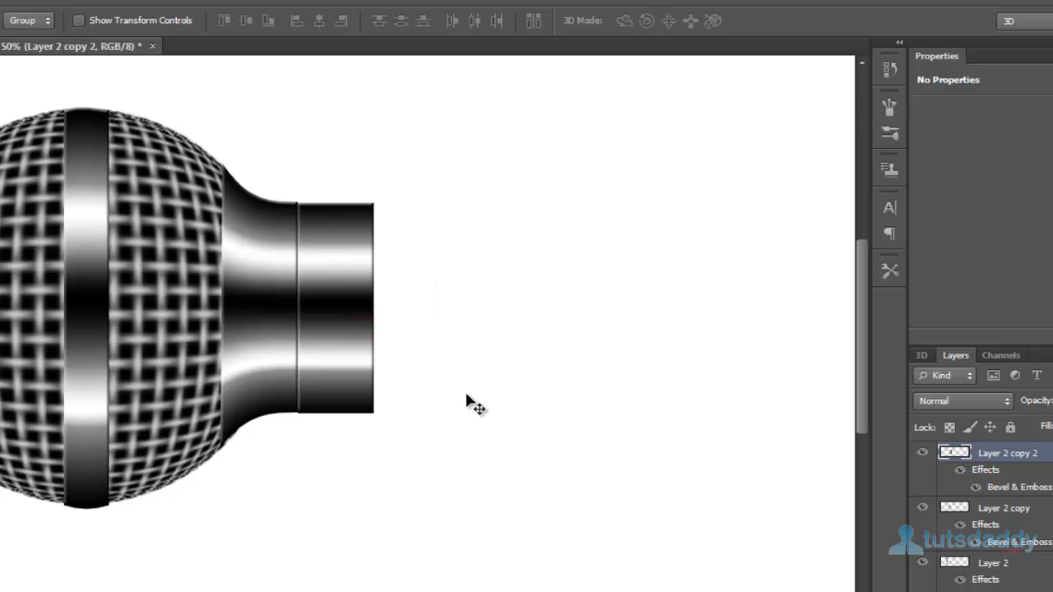
key(ctrl+t)
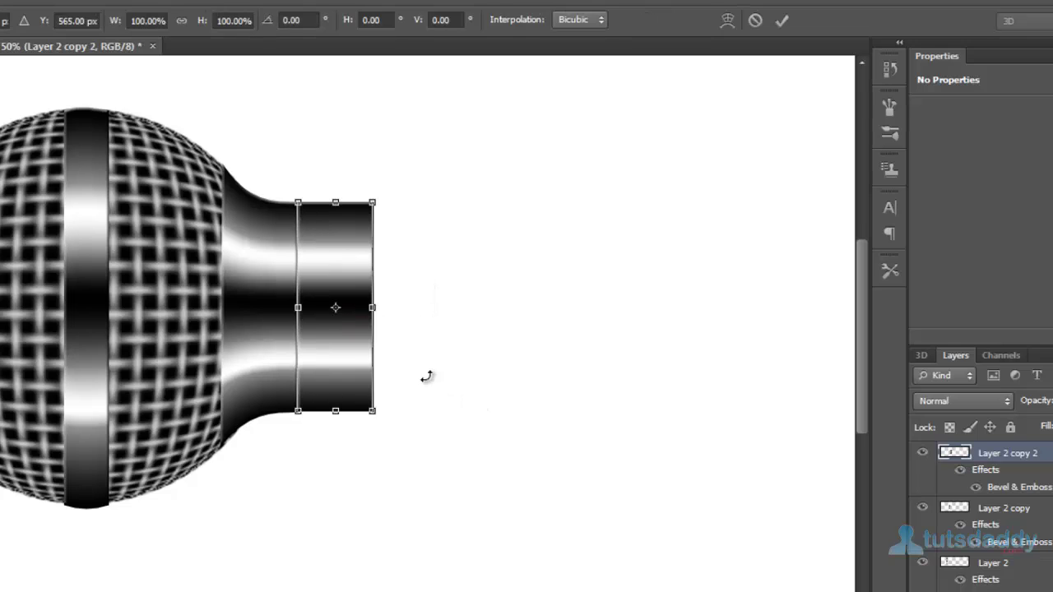
drag(375, 308, 748, 335)
key(ctrl+minus)
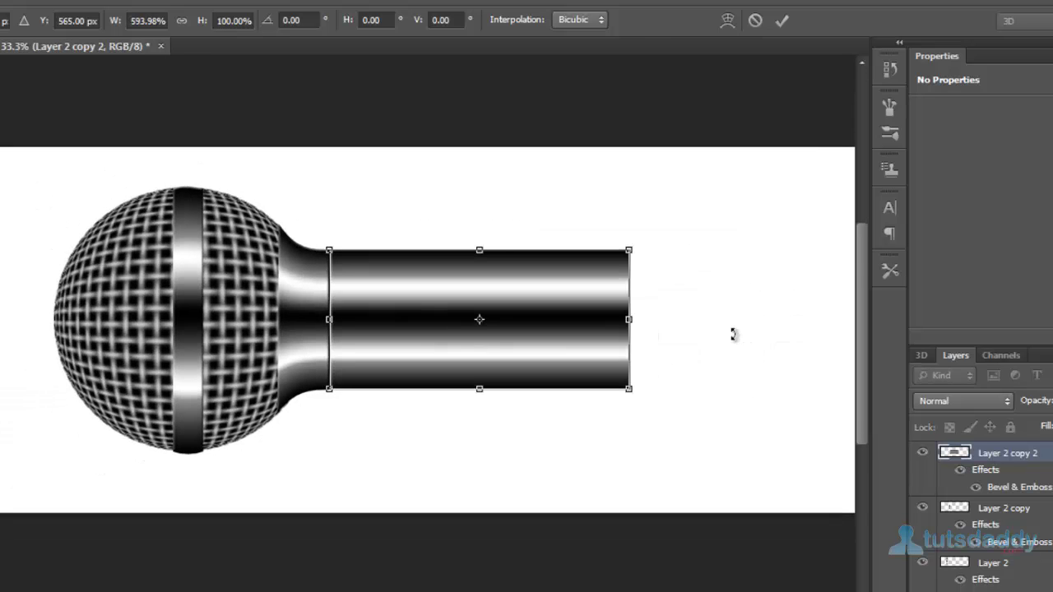
key(ctrl+minus)
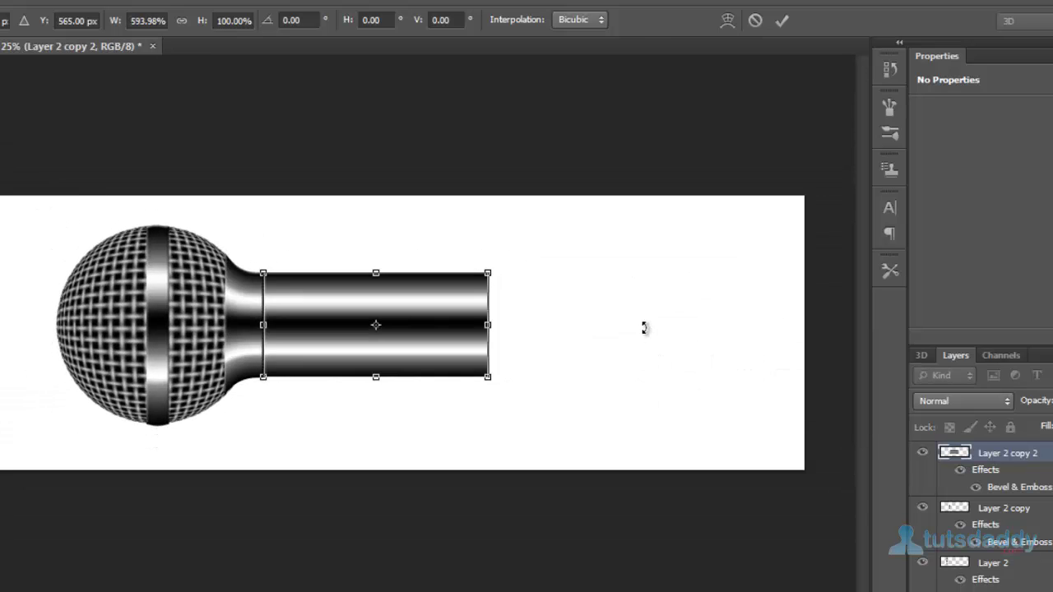
drag(490, 325, 548, 325)
Taper the handle with Perspective to a vertical skew of 4.21°, narrowing its far end symmetrically, and apply the transform.
right_click(489, 320)
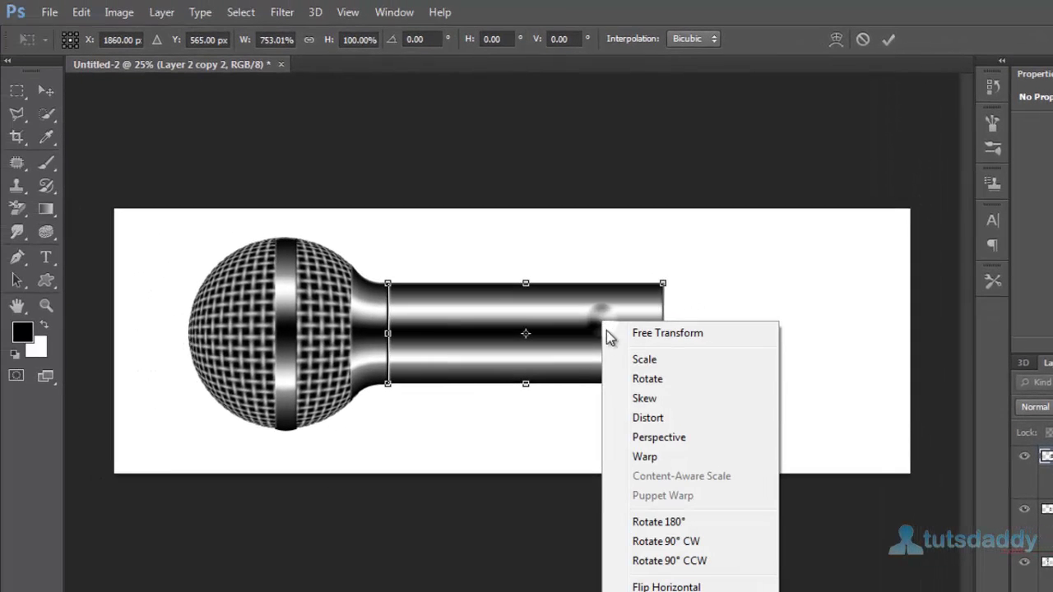
click(650, 440)
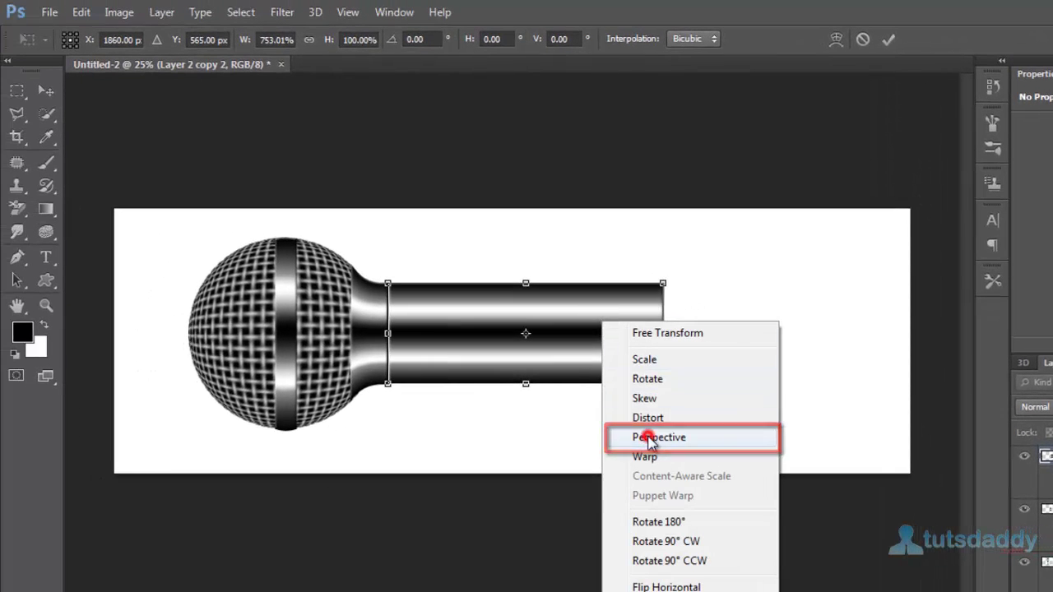
drag(663, 284, 664, 309)
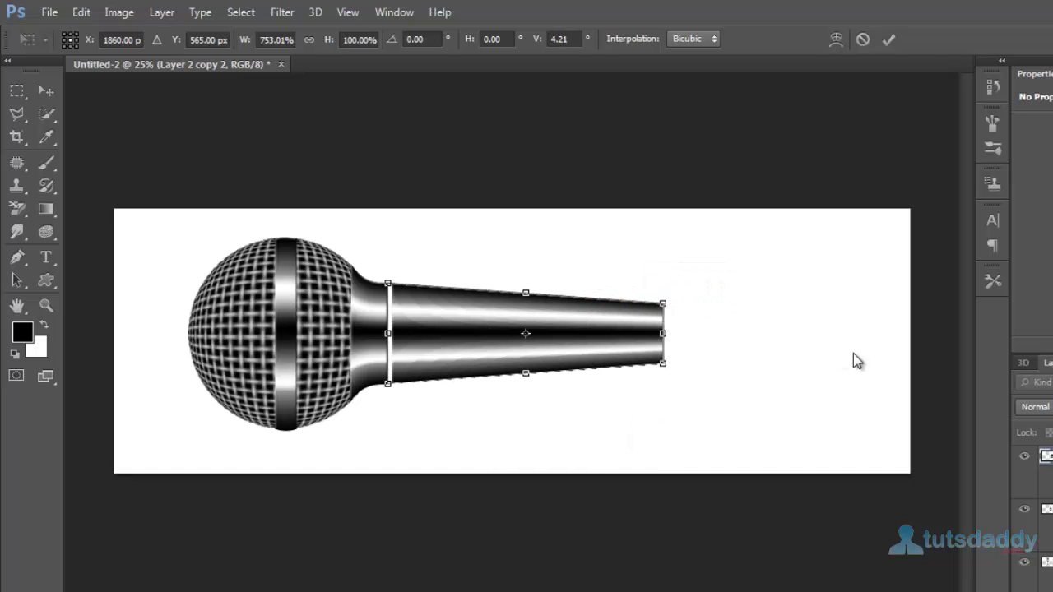
key(Return)
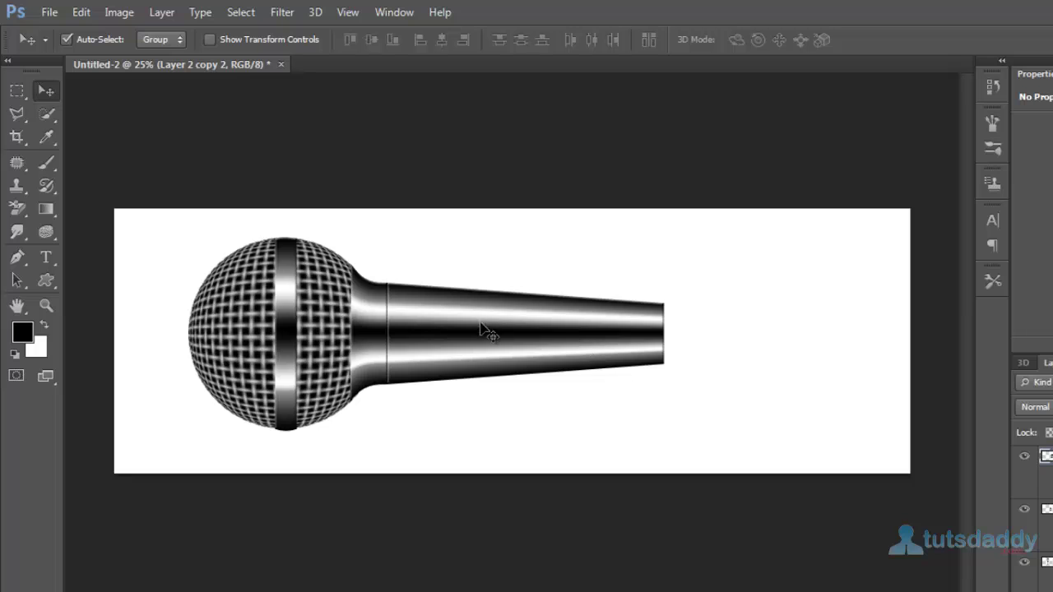
Select a narrow upright rectangle directly beyond the handle's narrow end, about as tall as that end.
click(289, 331)
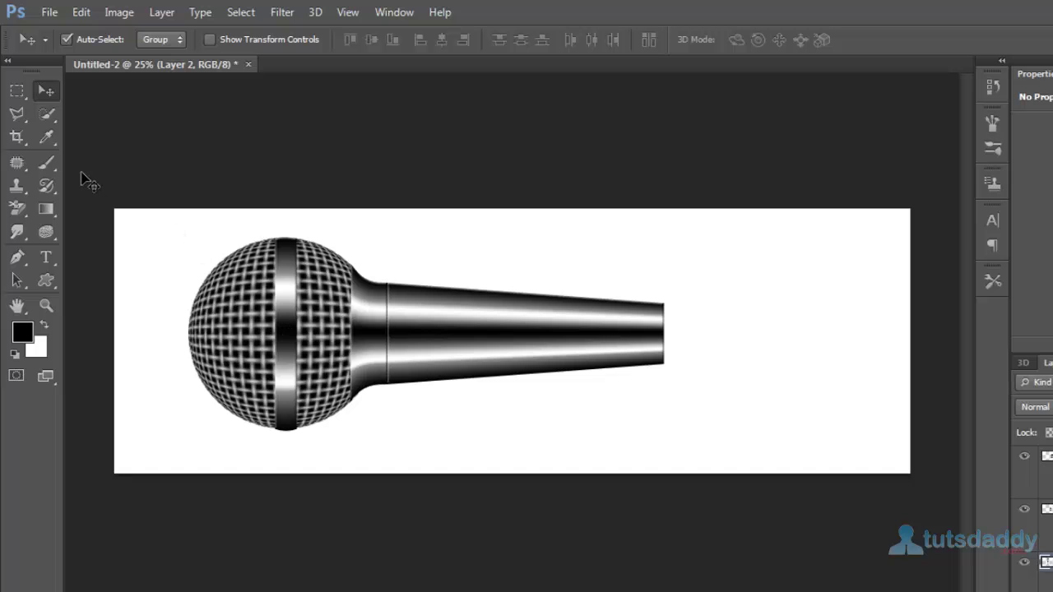
click(18, 90)
key(ctrl+plus)
key(ctrl+plus)
key(ctrl+plus)
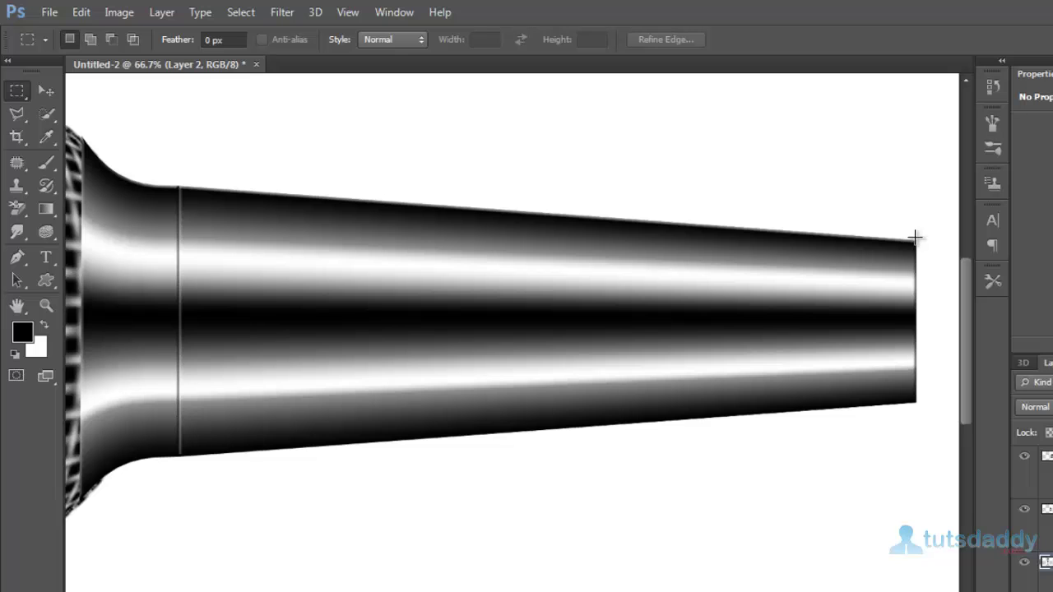
drag(914, 238, 947, 399)
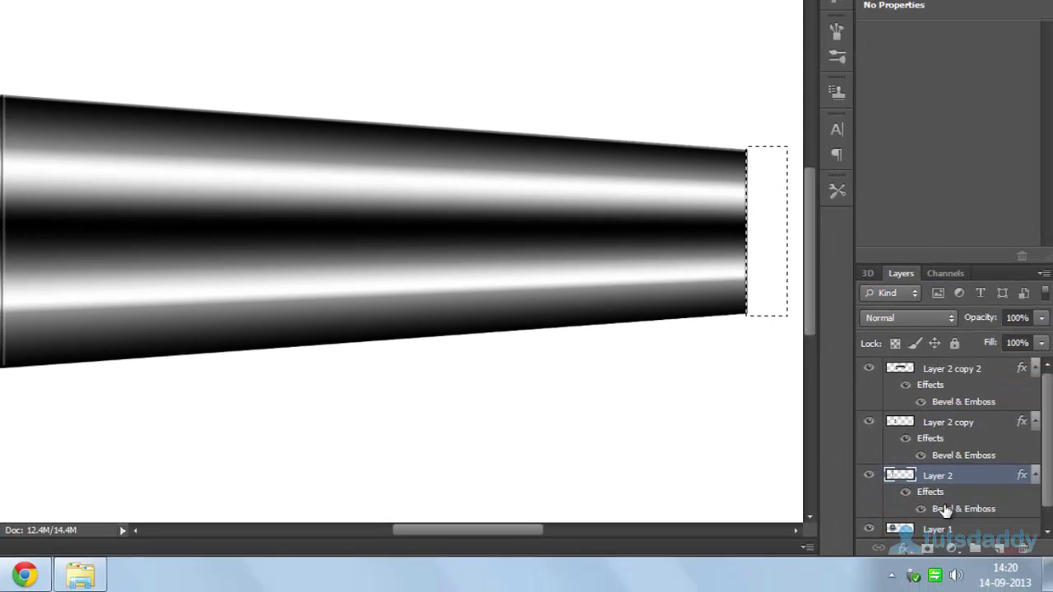
Create a new layer above Layer 2 copy 2 and fill the selection with the metallic linear gradient from top to bottom.
click(947, 370)
key(ctrl+shift+n)
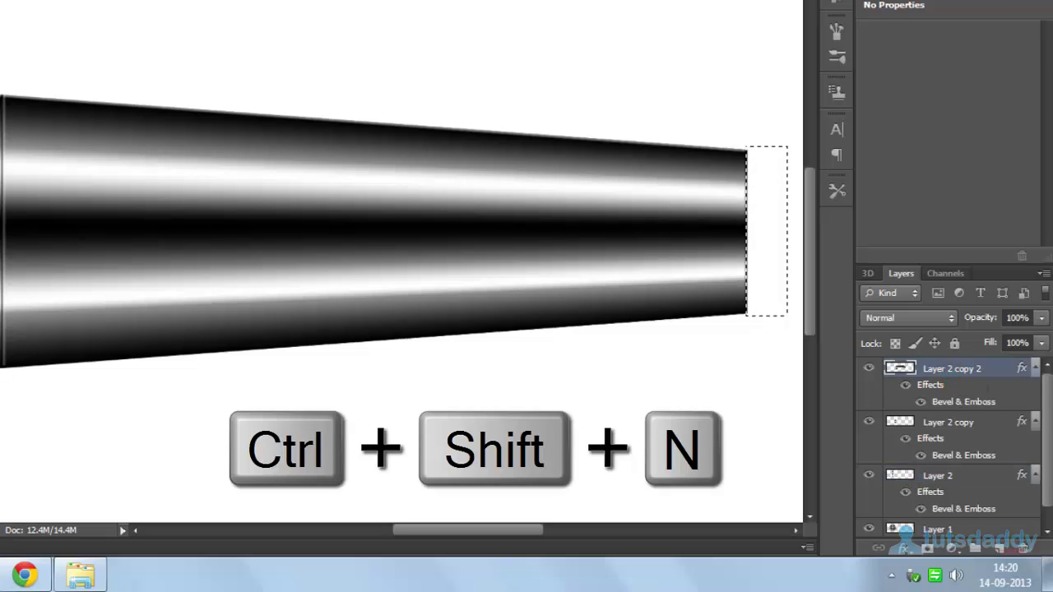
key(Return)
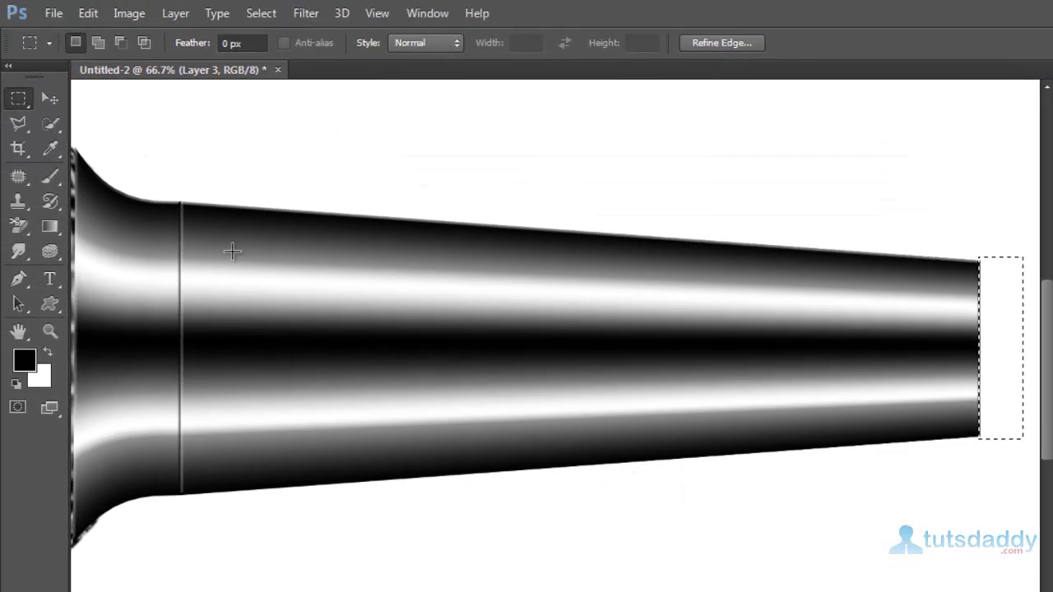
click(50, 226)
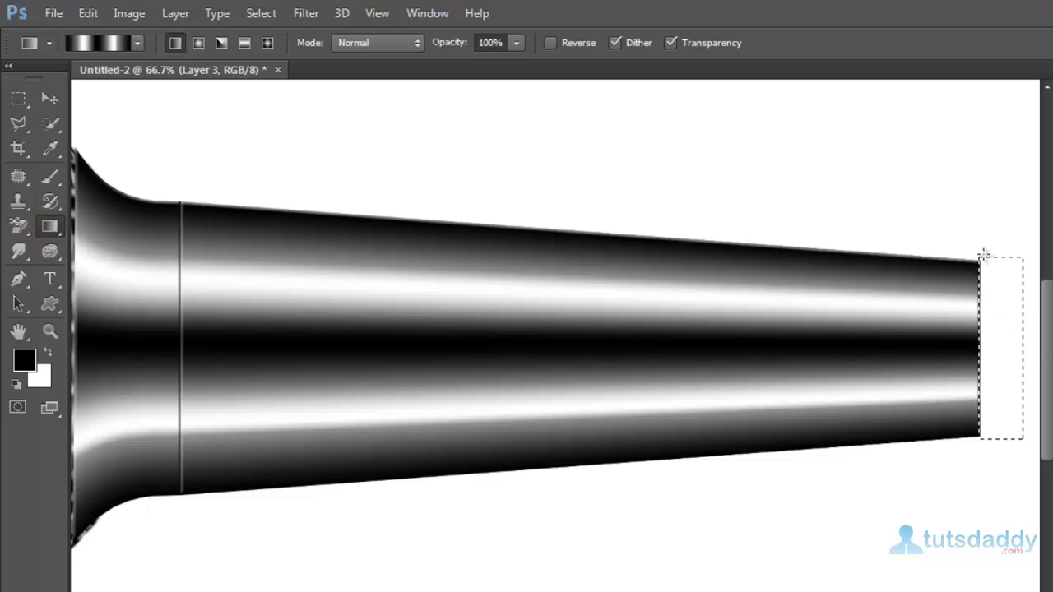
drag(993, 259, 997, 436)
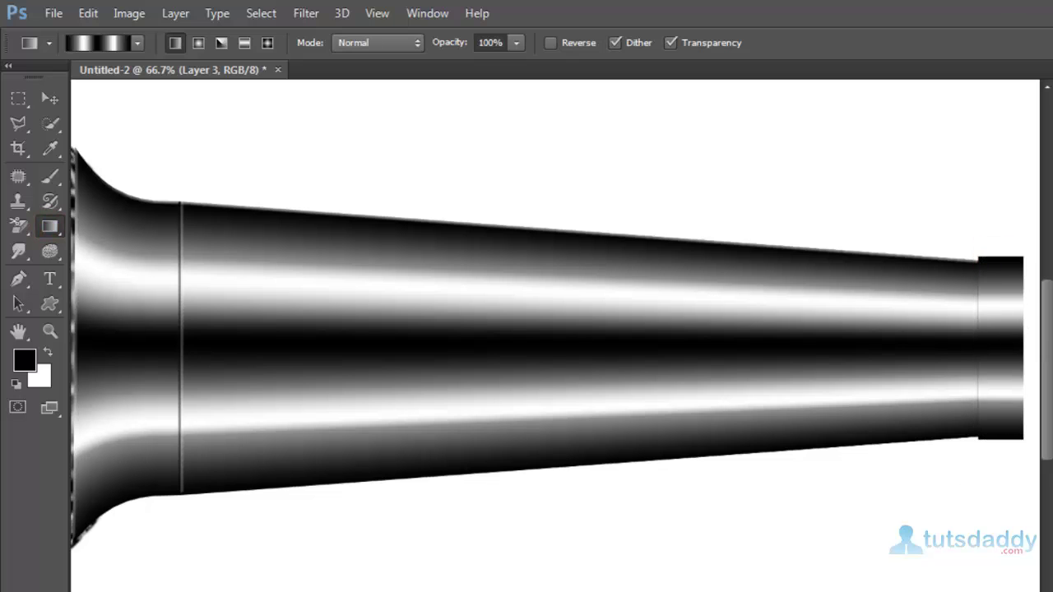
Flare the end piece's outer edge symmetrically with the Perspective transform, keeping its inner edge at the handle's height, and apply it.
key(ctrl+t)
drag(907, 437, 691, 437)
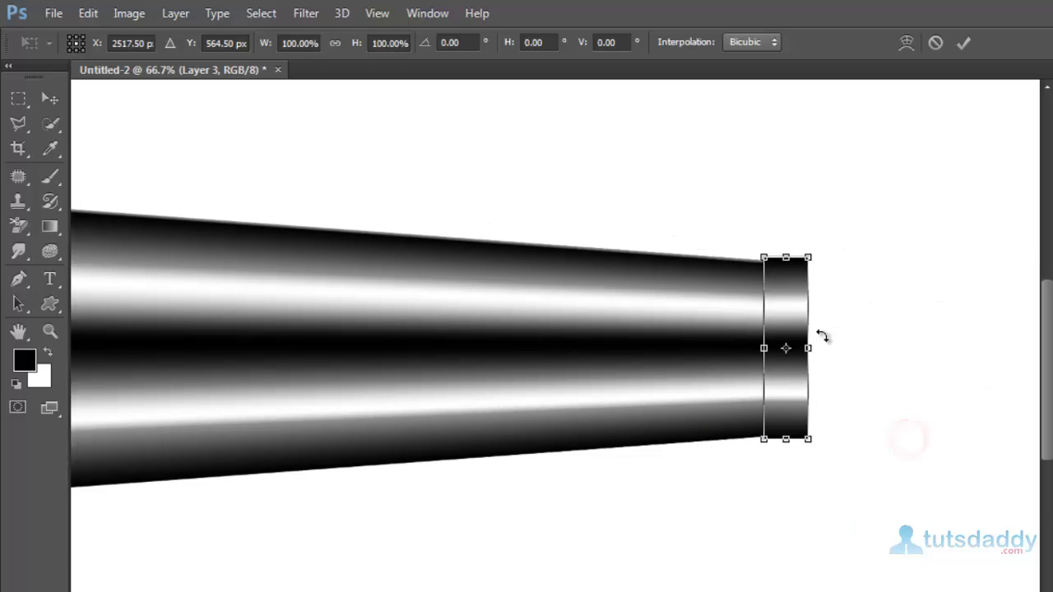
right_click(792, 305)
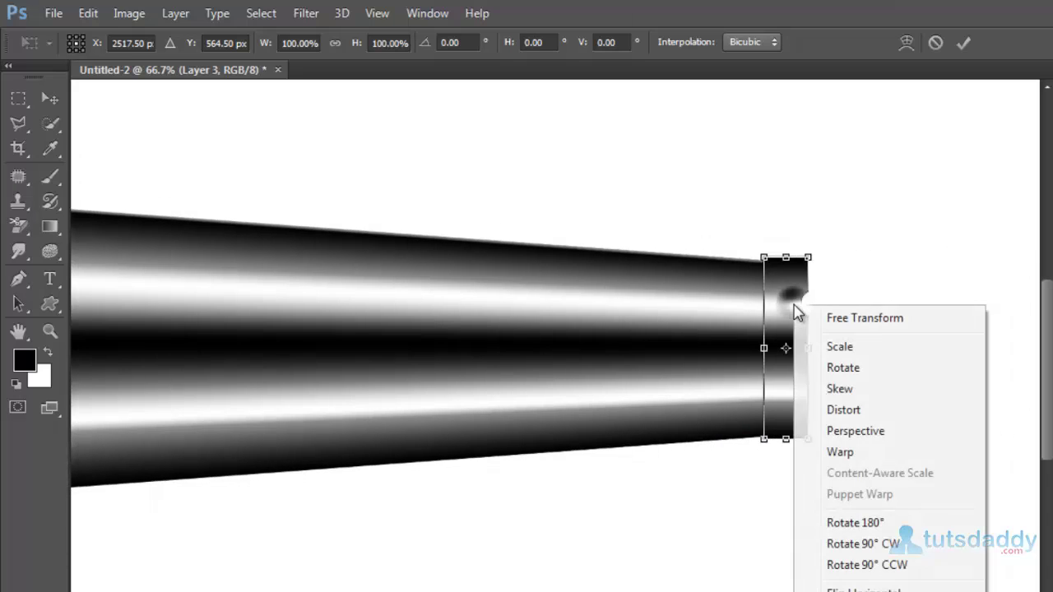
click(863, 431)
drag(808, 257, 812, 241)
key(Return)
key(g)
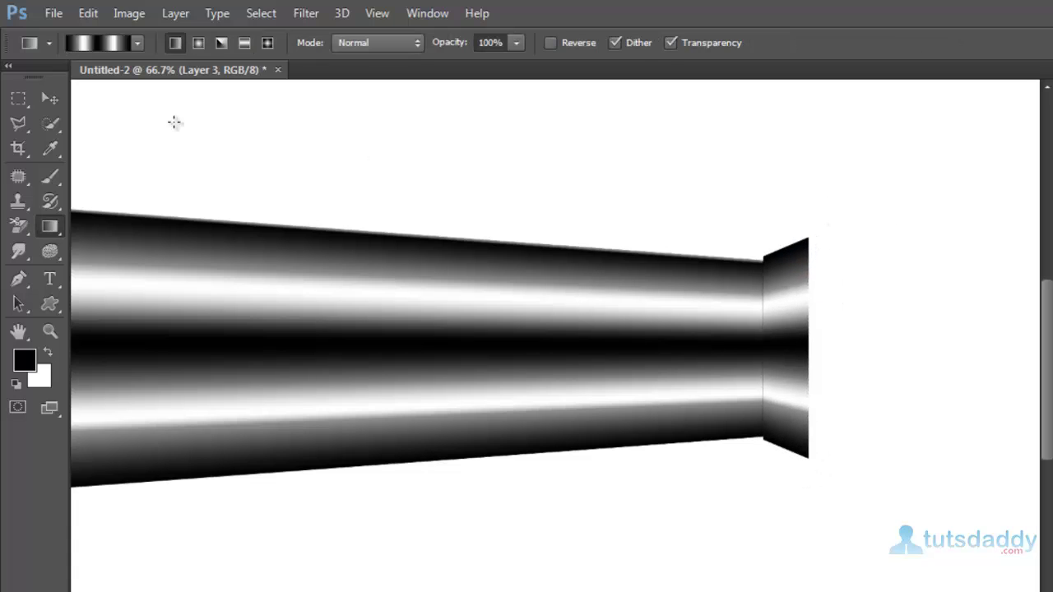
Duplicate the flared end piece, flip the copy horizontally, and place it flush against the original's outer edge to complete the end cap.
click(49, 98)
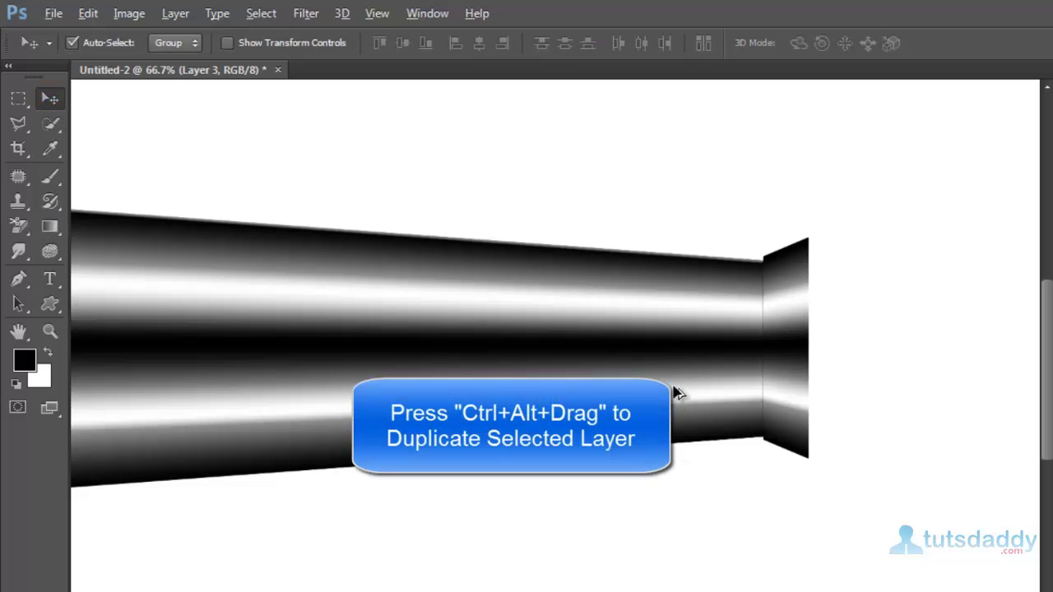
drag(788, 323, 850, 331)
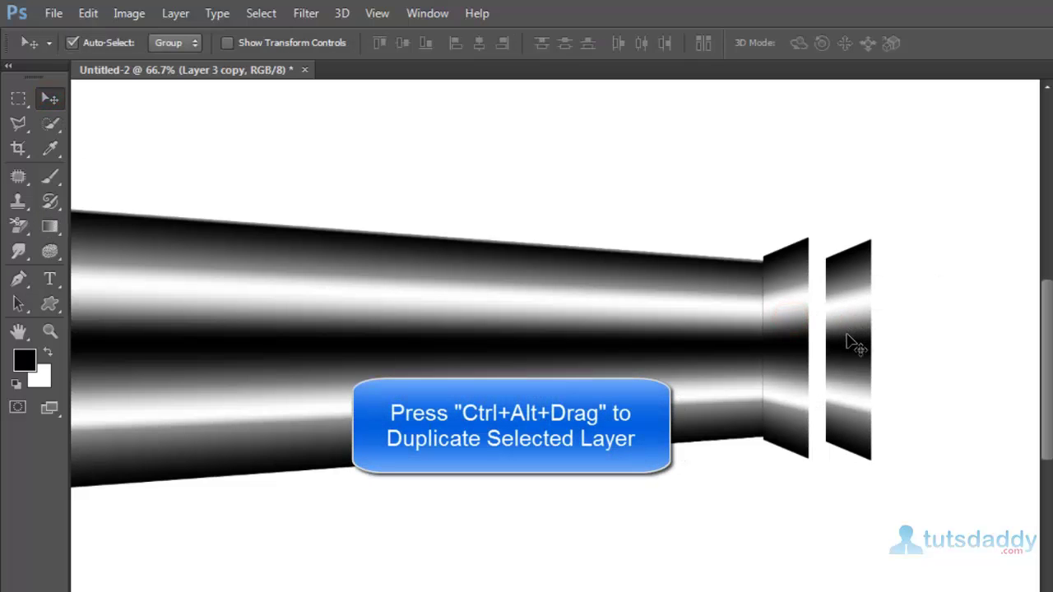
key(ctrl+t)
right_click(847, 329)
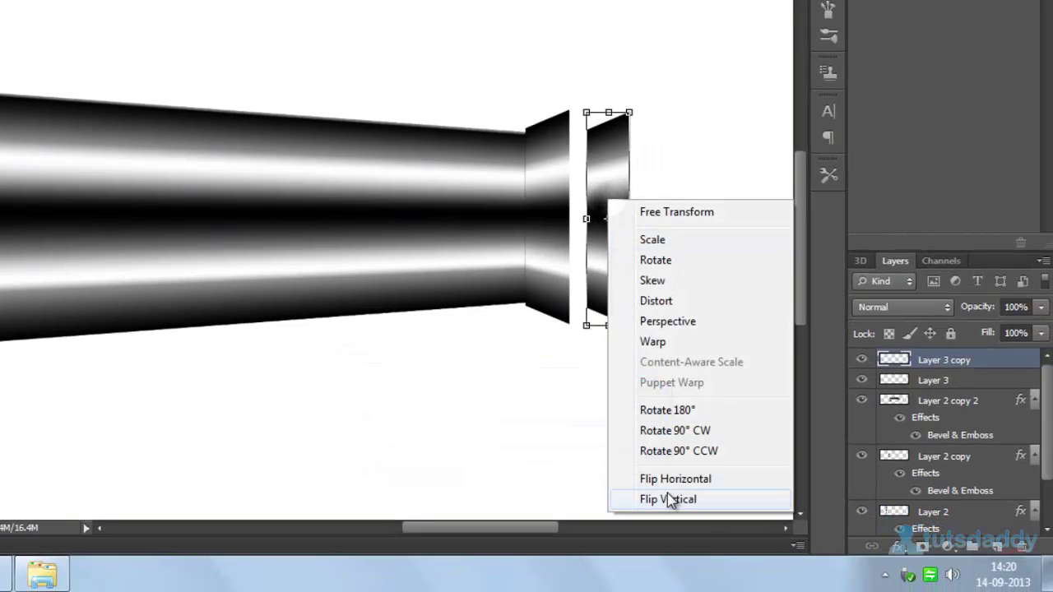
click(673, 480)
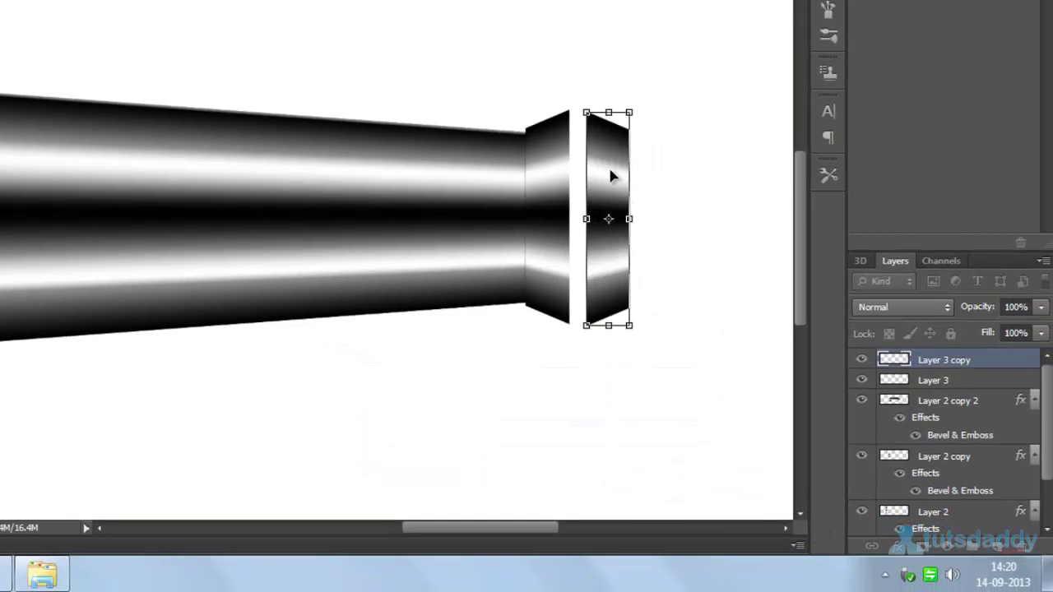
drag(610, 171, 593, 168)
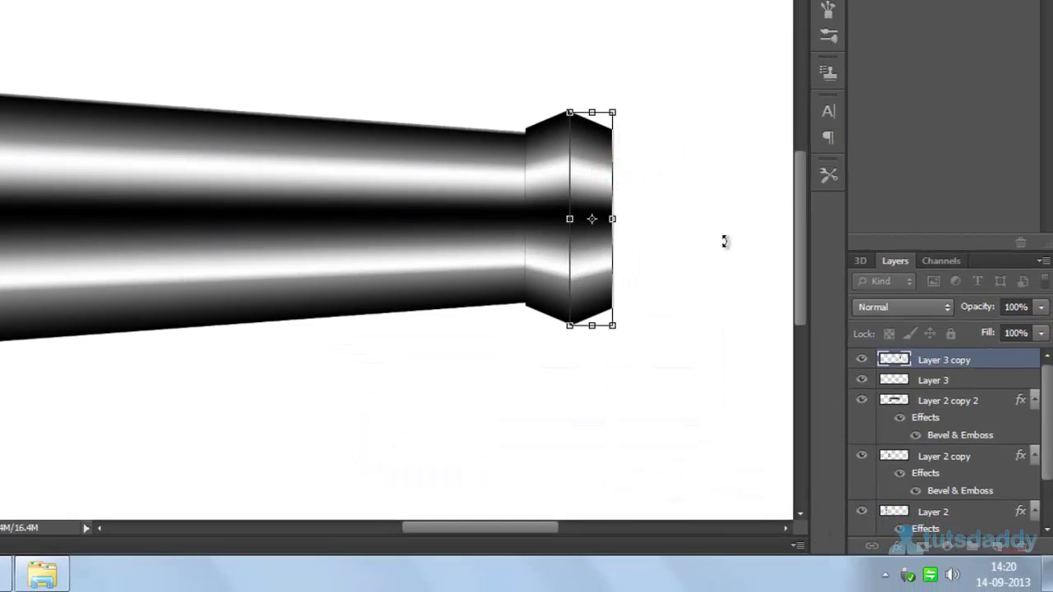
key(Up)
key(Return)
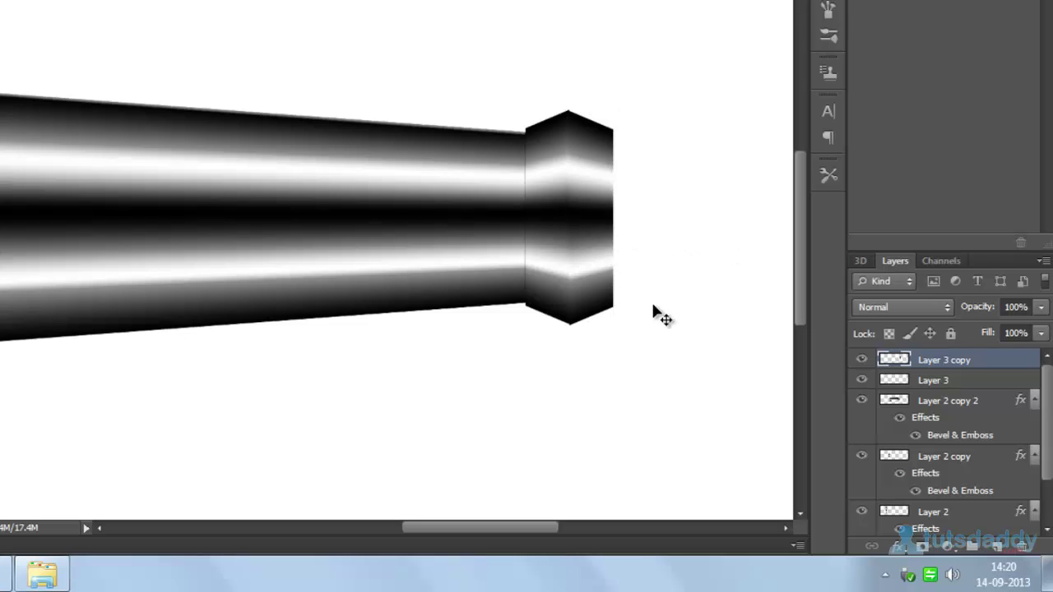
Select a thin upright strip about 0.15 × 2.47 cm over the seam between the handle and the end cap.
key(ctrl+minus)
key(ctrl+minus)
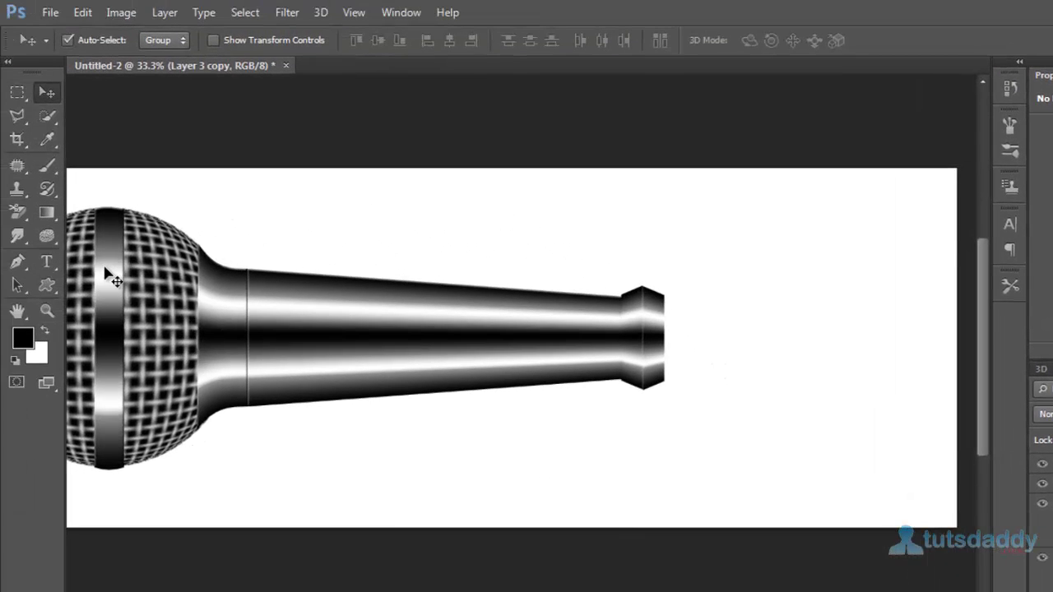
click(105, 269)
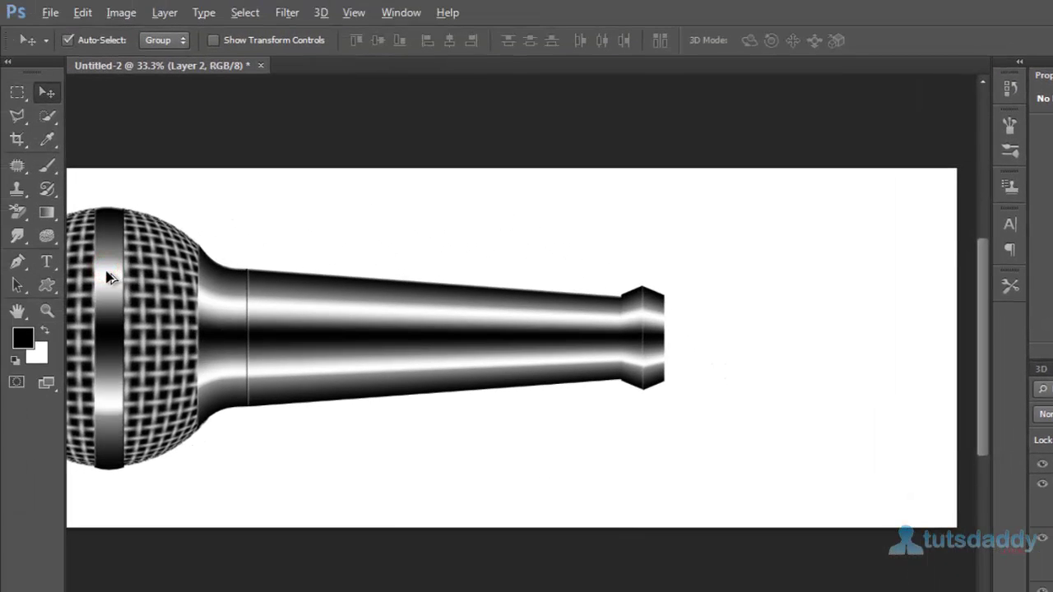
click(17, 92)
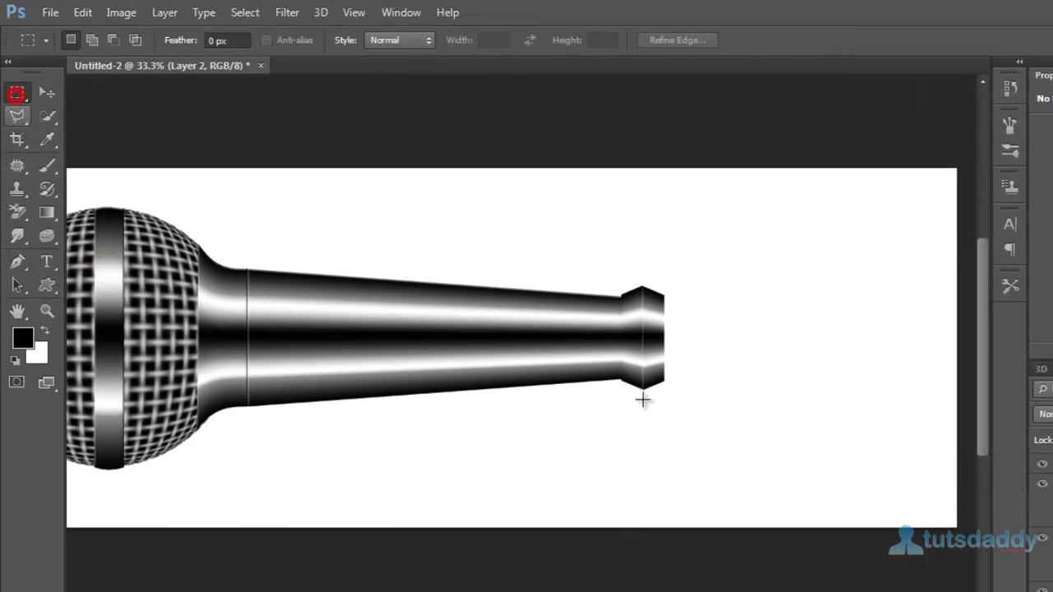
key(ctrl+plus)
key(ctrl+plus)
key(ctrl+plus)
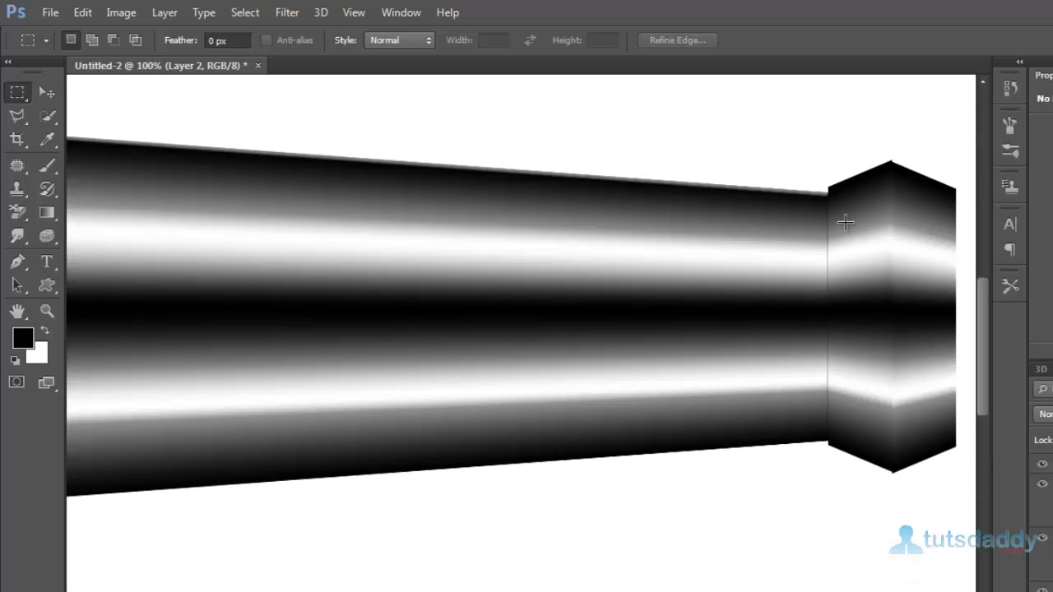
drag(816, 188, 831, 439)
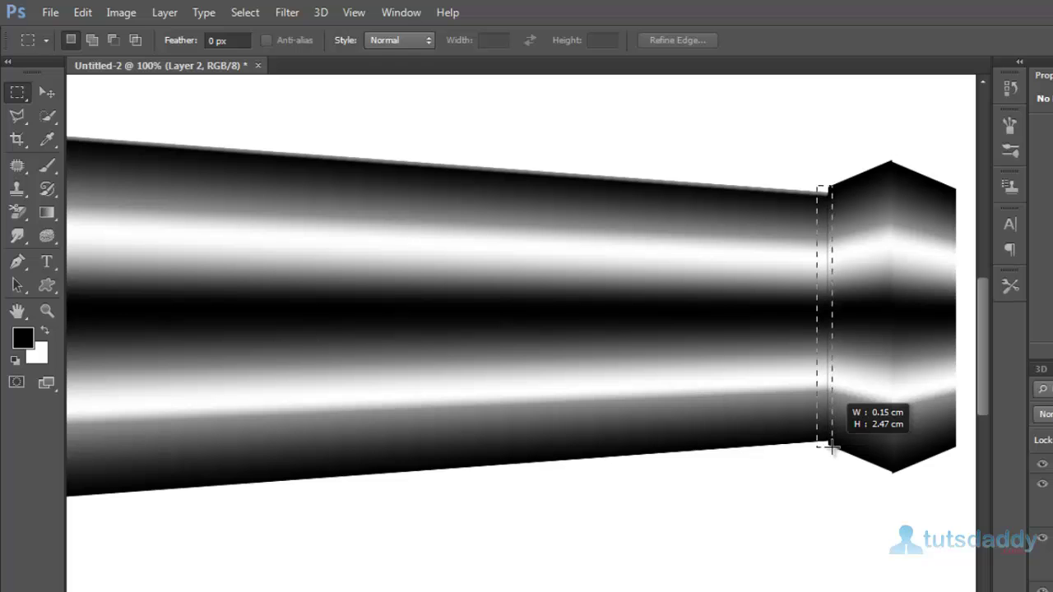
drag(831, 447, 831, 447)
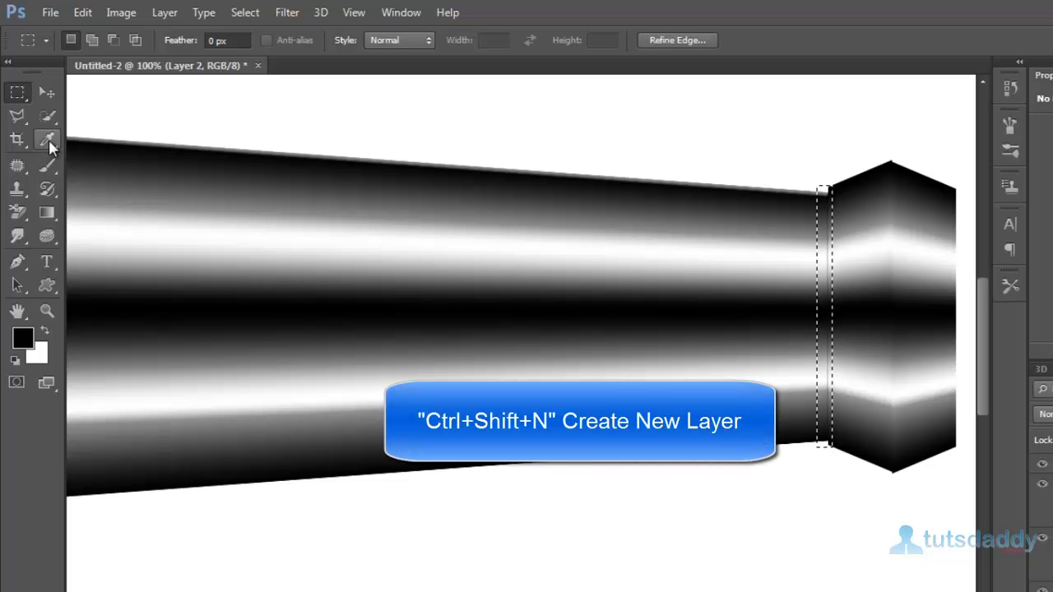
Create a new layer and fill the thin strip selection with the metallic linear gradient from top to bottom.
key(ctrl+shift+n)
key(Return)
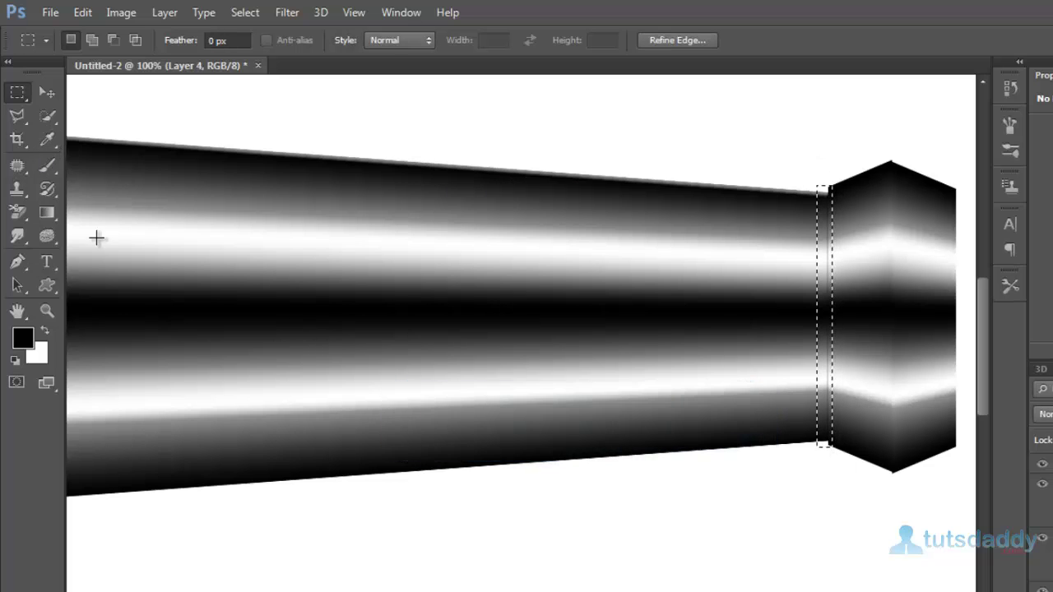
click(47, 212)
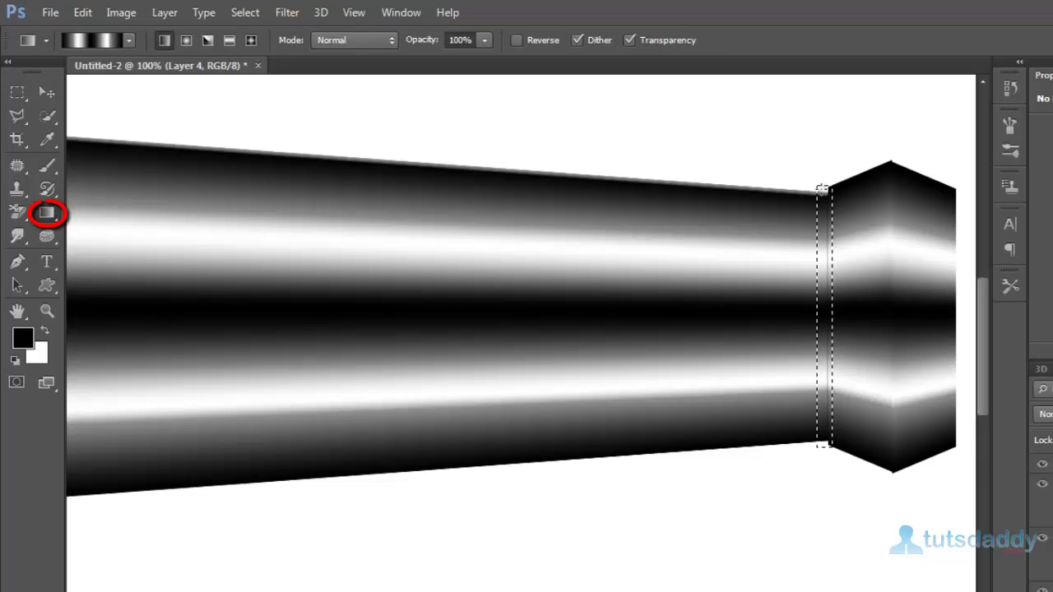
drag(820, 187, 821, 374)
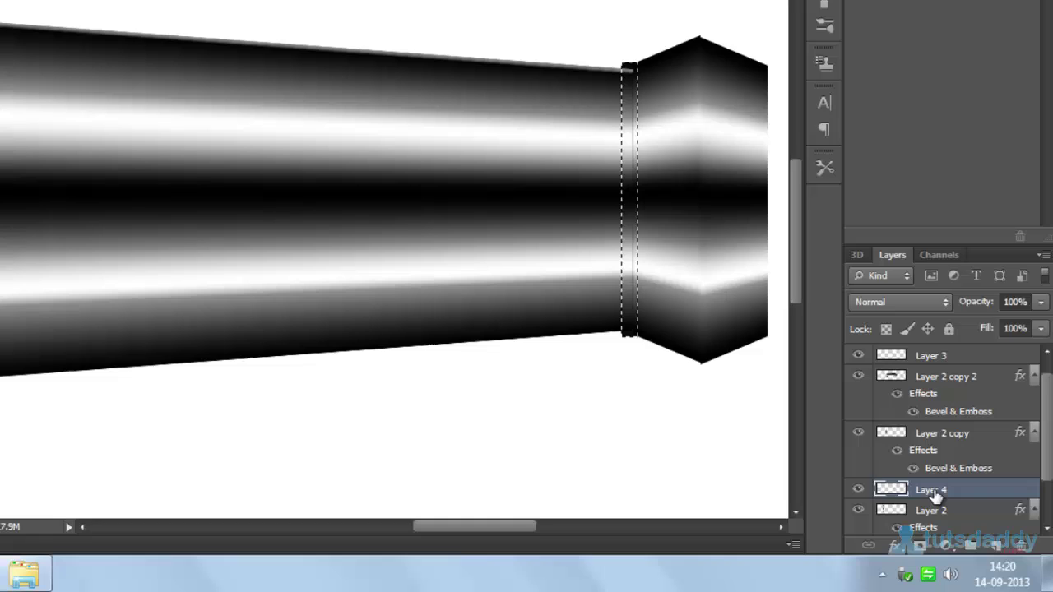
Paste the copied Bevel & Emboss layer style onto Layer 4 and bring that layer to the top of the stack.
right_click(935, 497)
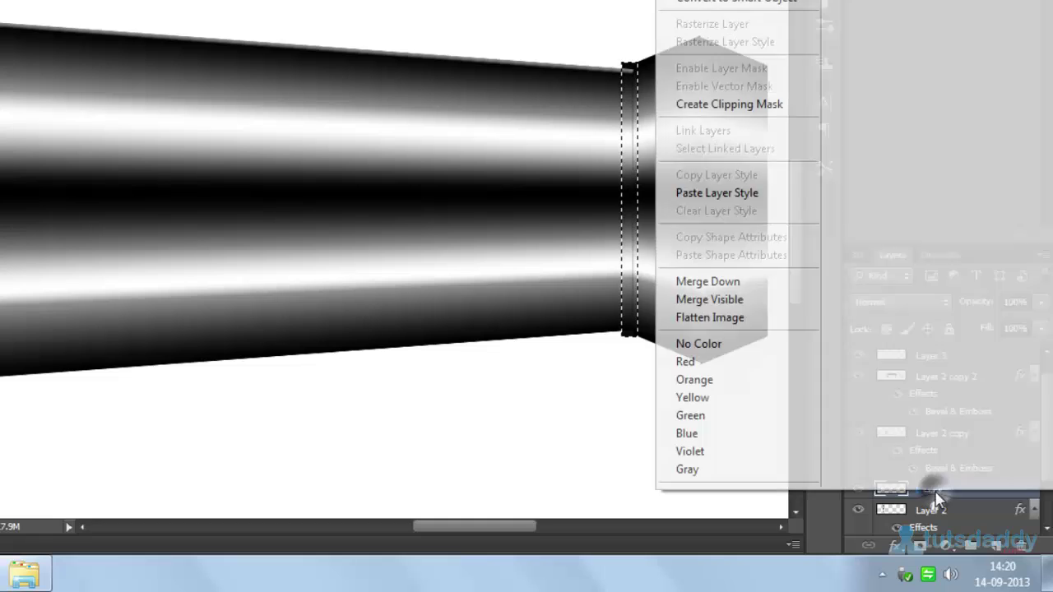
click(716, 193)
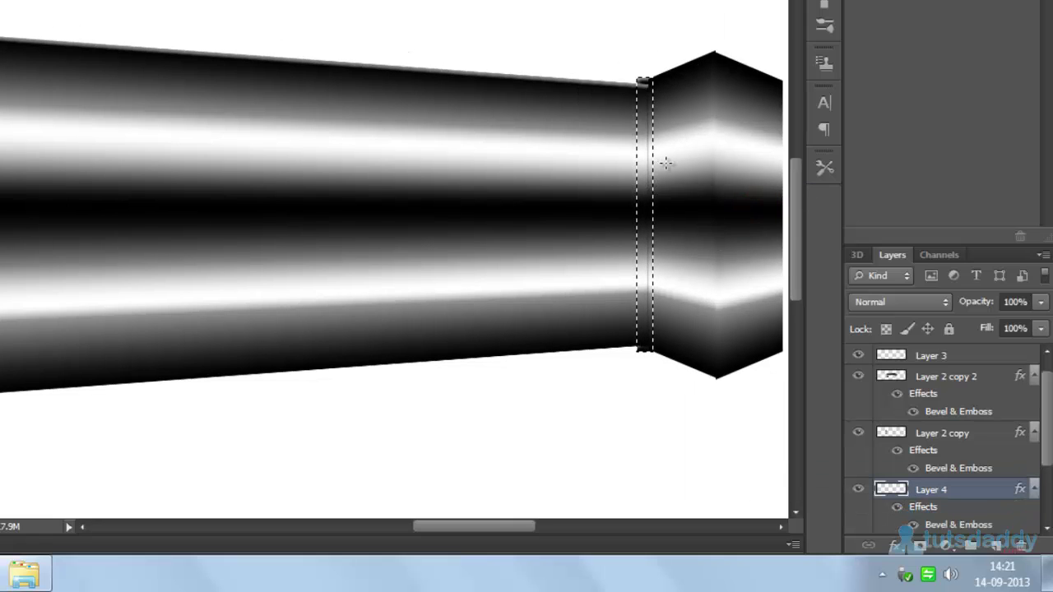
scroll(680, 176, up, 5)
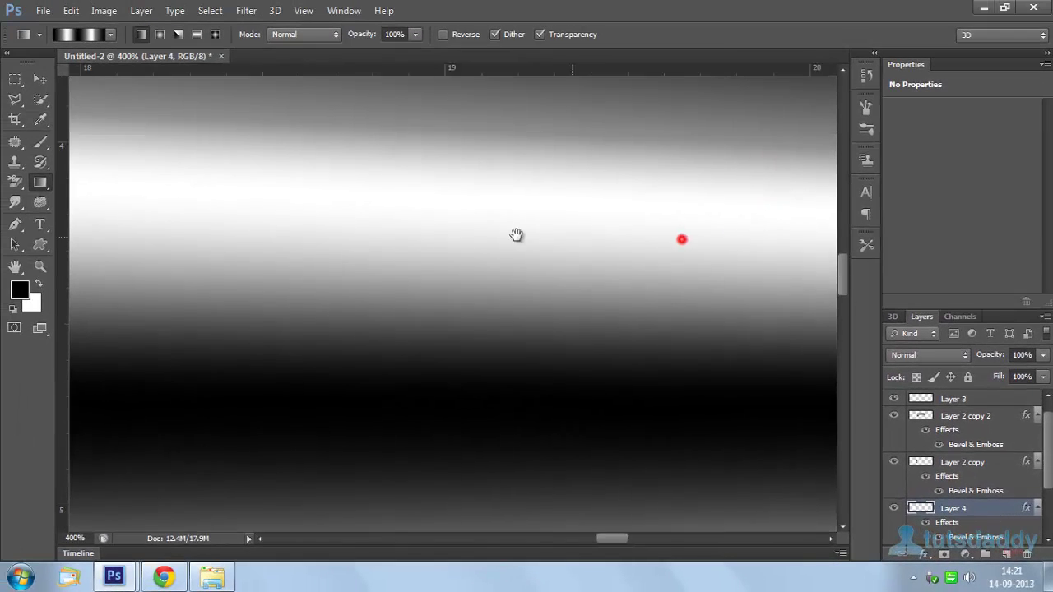
drag(516, 235, 787, 304)
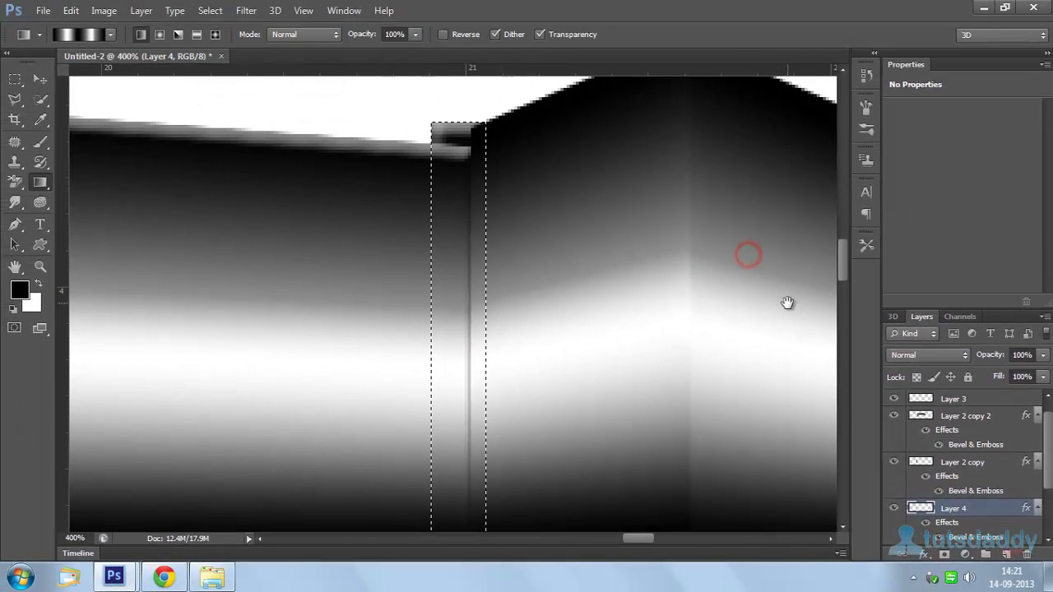
right_click(524, 193)
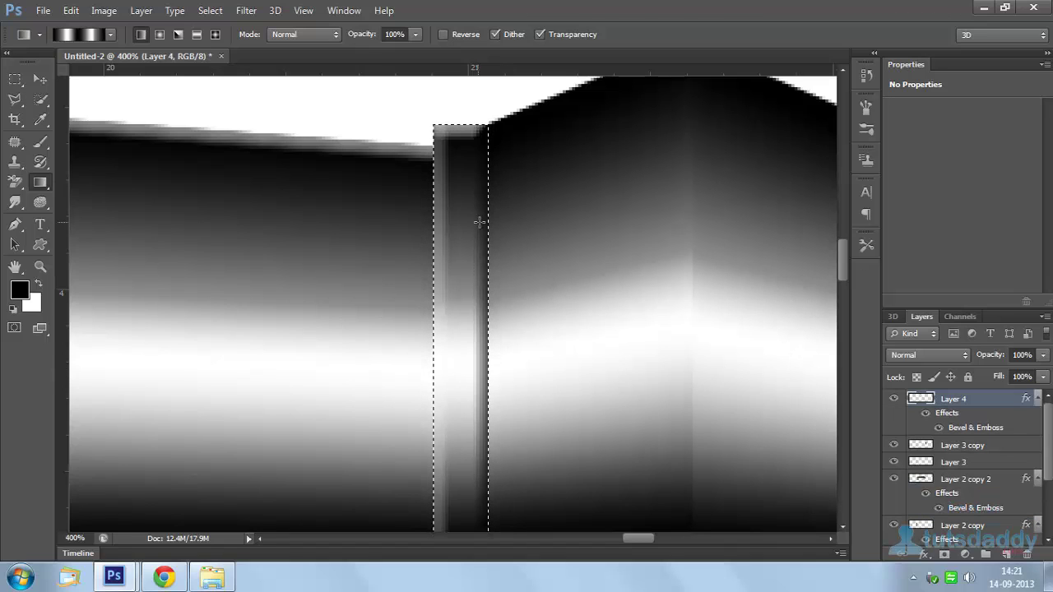
right_click(477, 206)
click(445, 209)
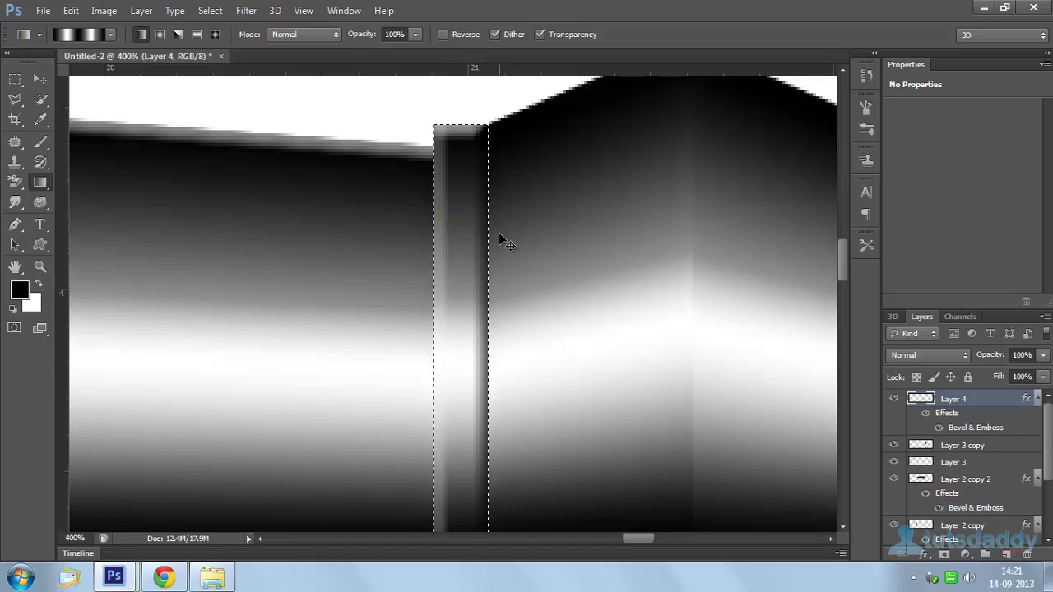
Warp the strip's handle-side upper and lower corners inward to meet the handle's edges, apply the warp, and clear the selection.
key(ctrl+t)
right_click(448, 167)
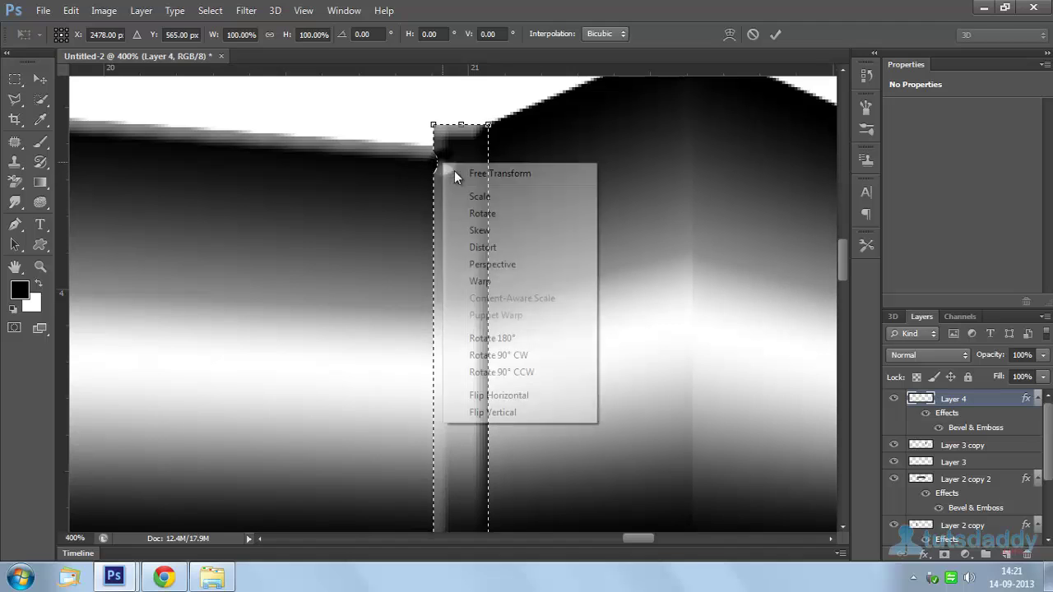
click(485, 282)
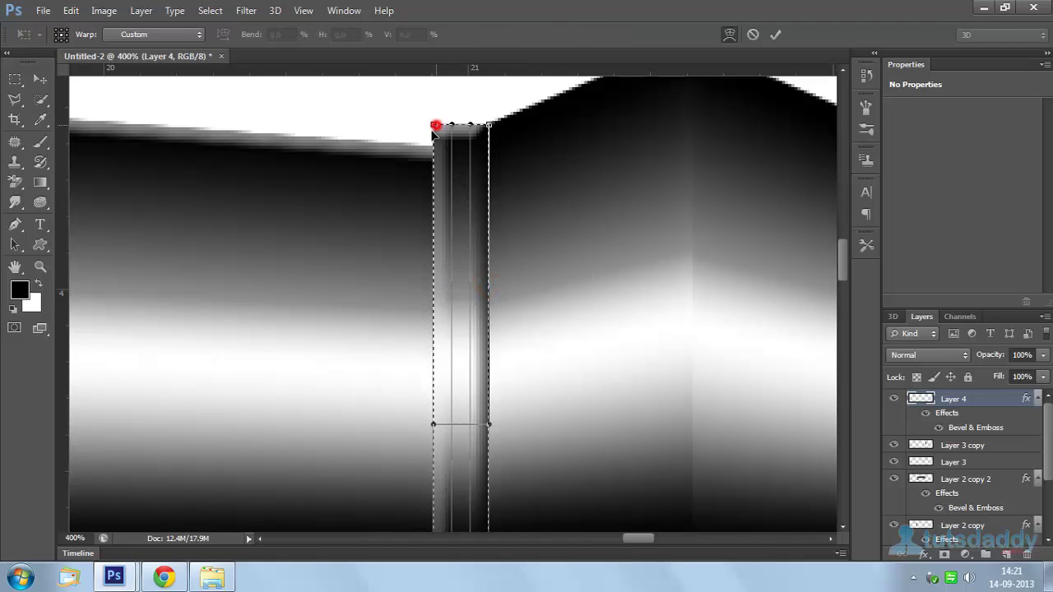
drag(436, 126, 426, 145)
drag(560, 368, 590, 188)
drag(597, 342, 596, 220)
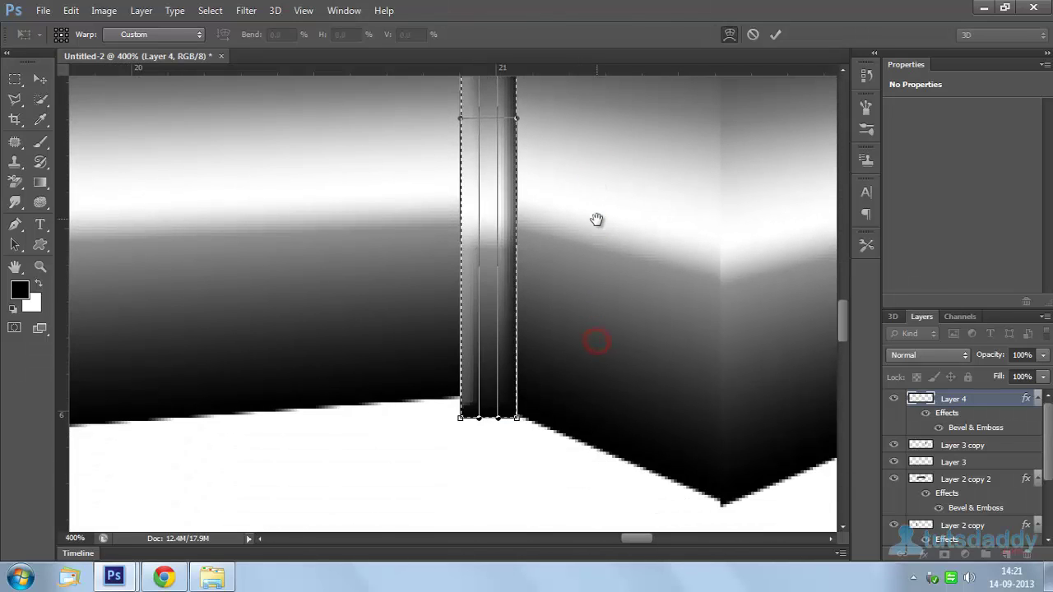
drag(461, 418, 459, 398)
key(Return)
key(g)
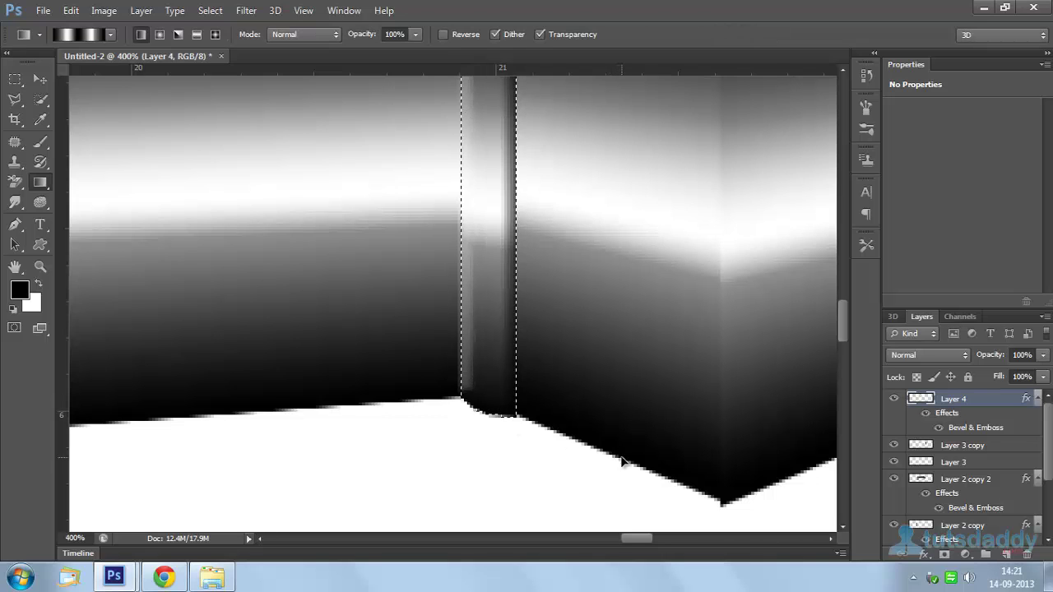
key(ctrl+minus)
key(ctrl+minus)
key(ctrl+minus)
key(ctrl+minus)
key(ctrl+minus)
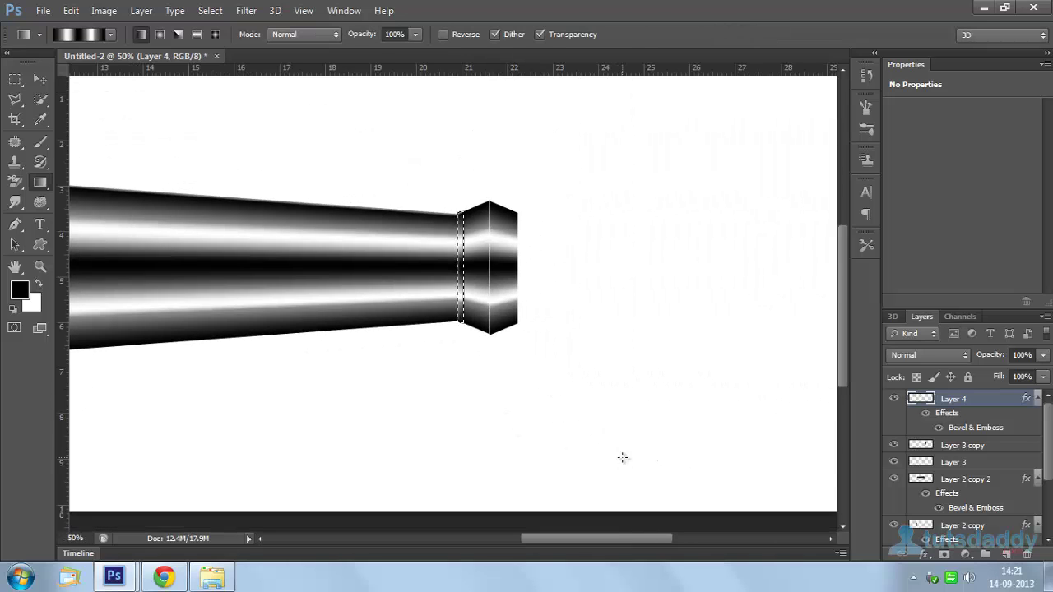
key(ctrl+d)
Duplicate the strip onto the end cap's central ridge and scale the copy symmetrically to the ridge's height.
drag(510, 338, 778, 342)
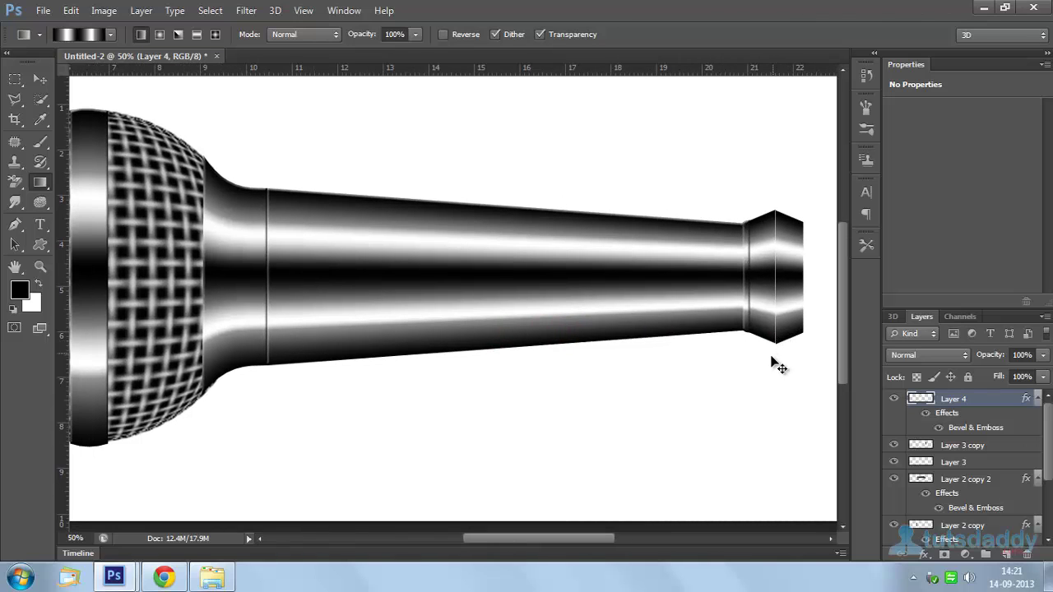
key(ctrl+minus)
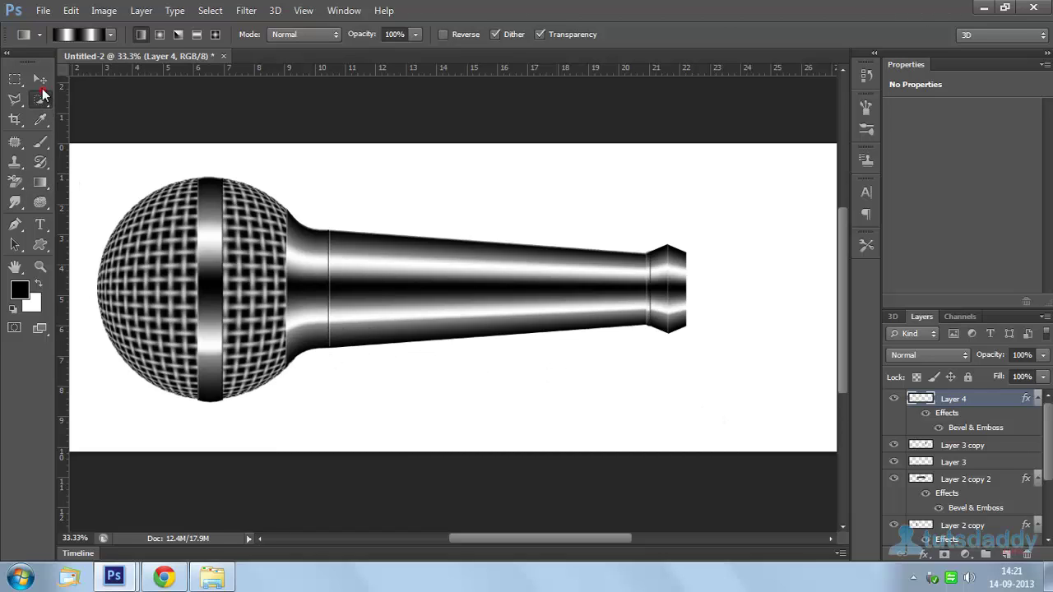
click(41, 80)
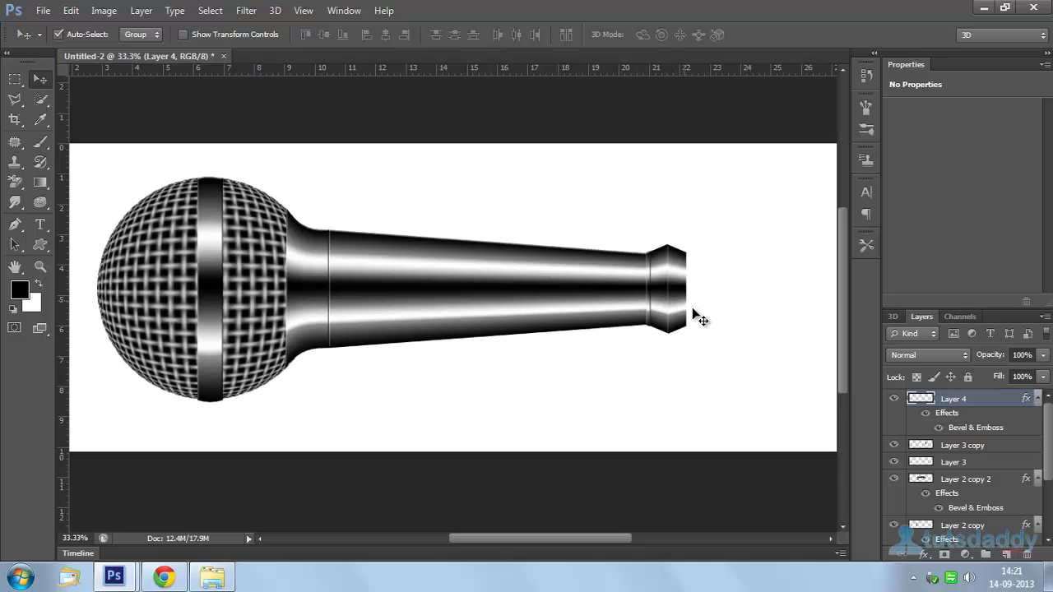
key(ctrl+plus)
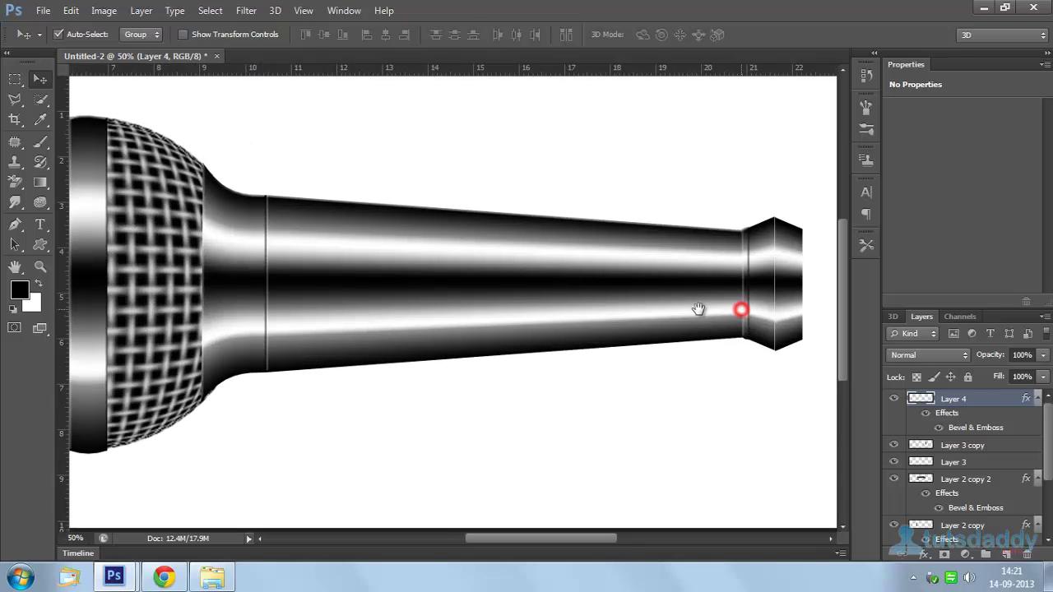
mouse_move(697, 309)
mouse_down()
mouse_move(658, 305)
mouse_move(687, 300)
mouse_up()
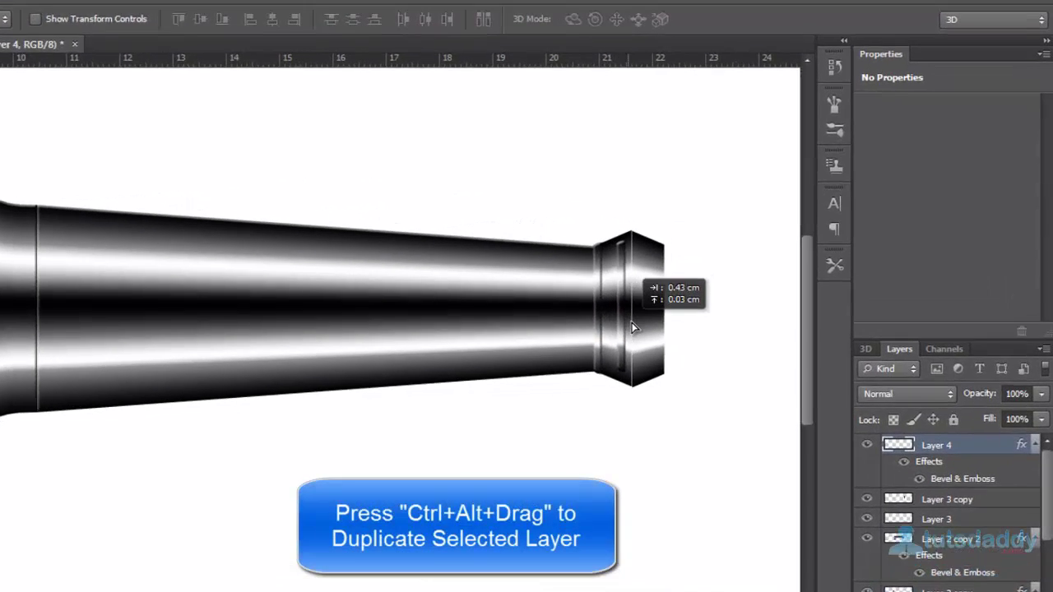
drag(634, 327, 639, 325)
key(ctrl+t)
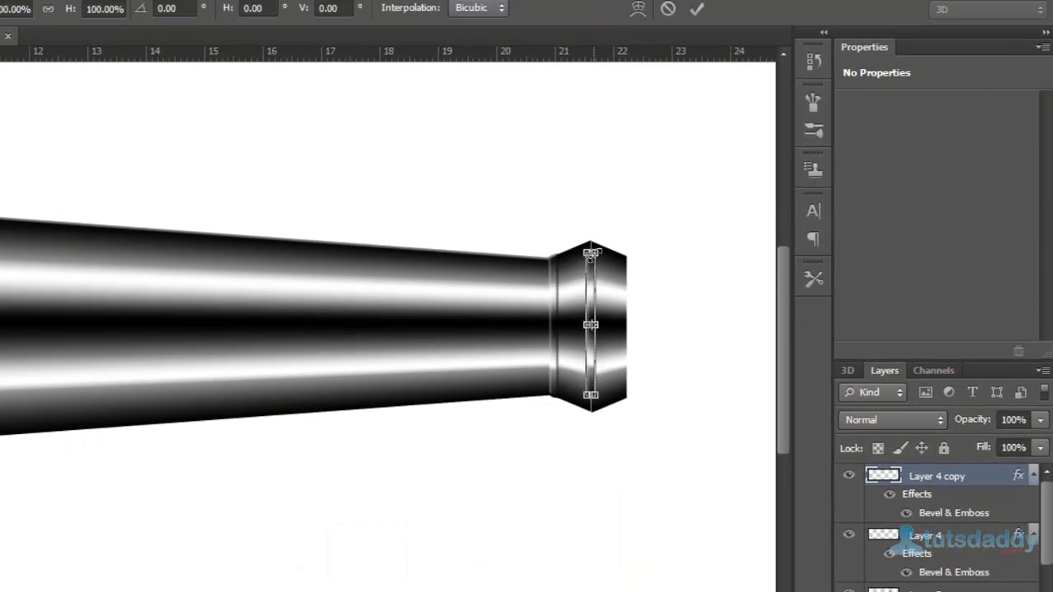
drag(591, 251, 591, 241)
key(Return)
Warp the upper end of the copied strip so its outer corner meets the end cap's sloping edge.
key(ctrl+plus)
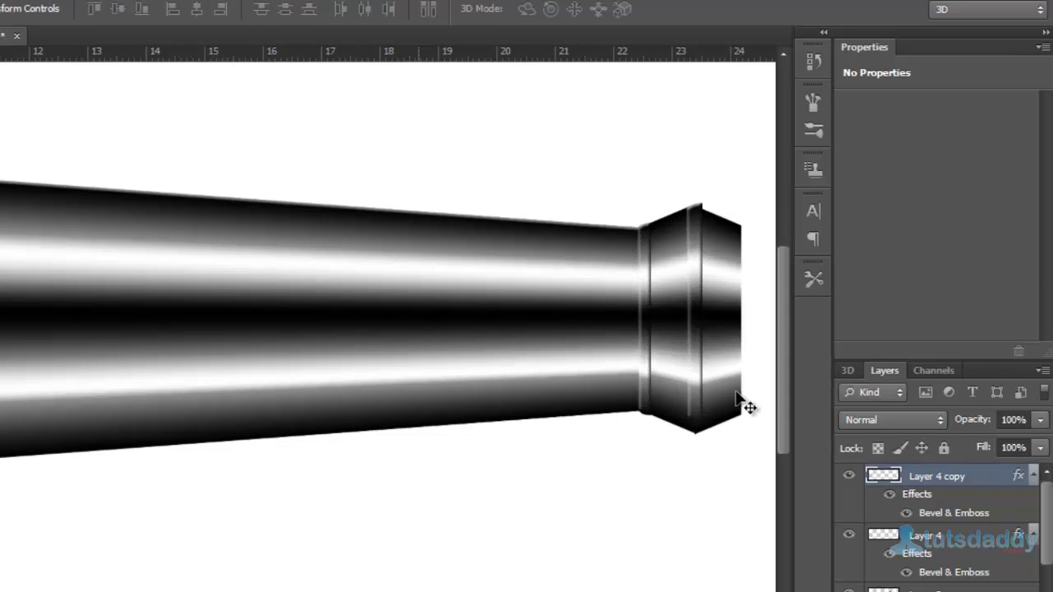
key(ctrl+plus)
drag(669, 322, 305, 329)
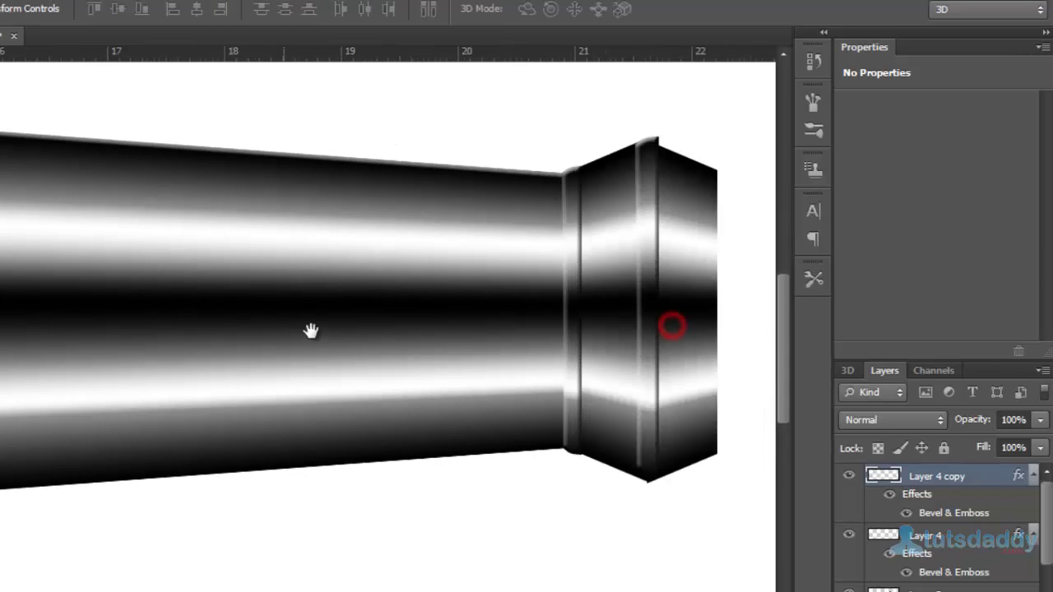
key(ctrl+t)
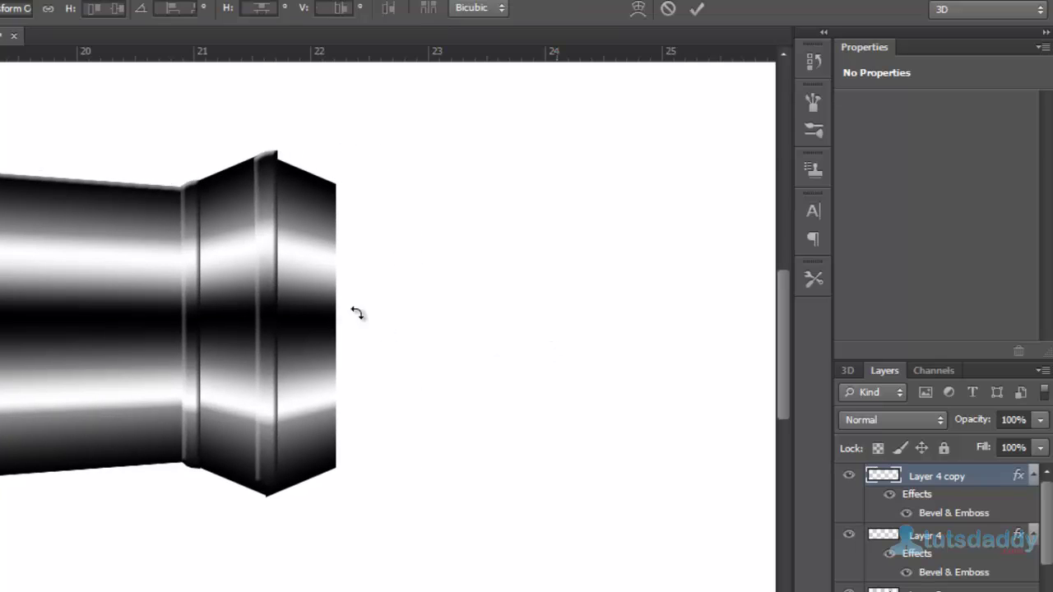
key(ctrl+plus)
key(ctrl+plus)
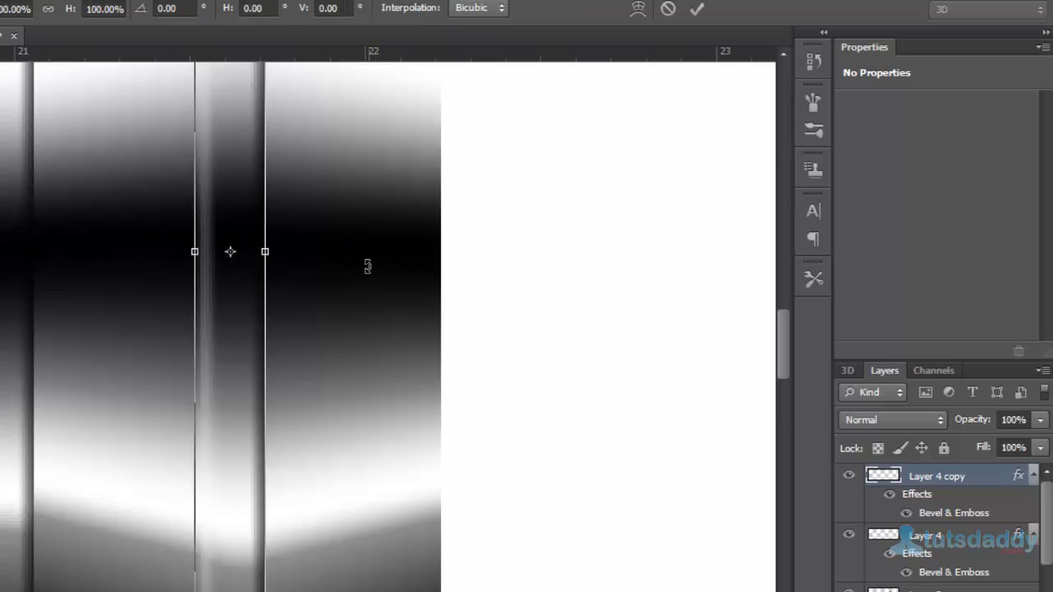
drag(364, 186, 415, 541)
right_click(296, 350)
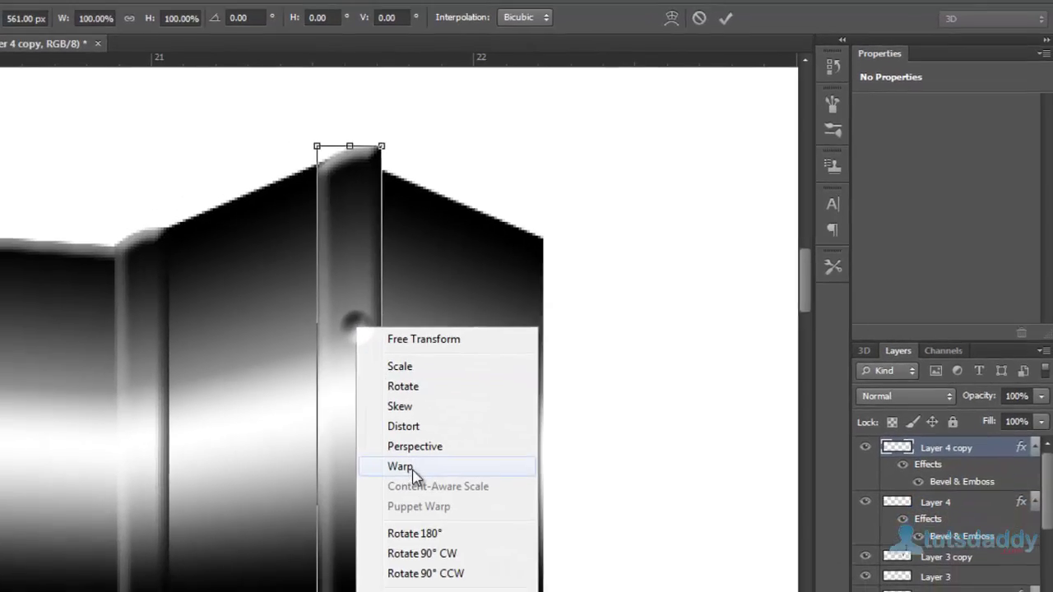
click(337, 506)
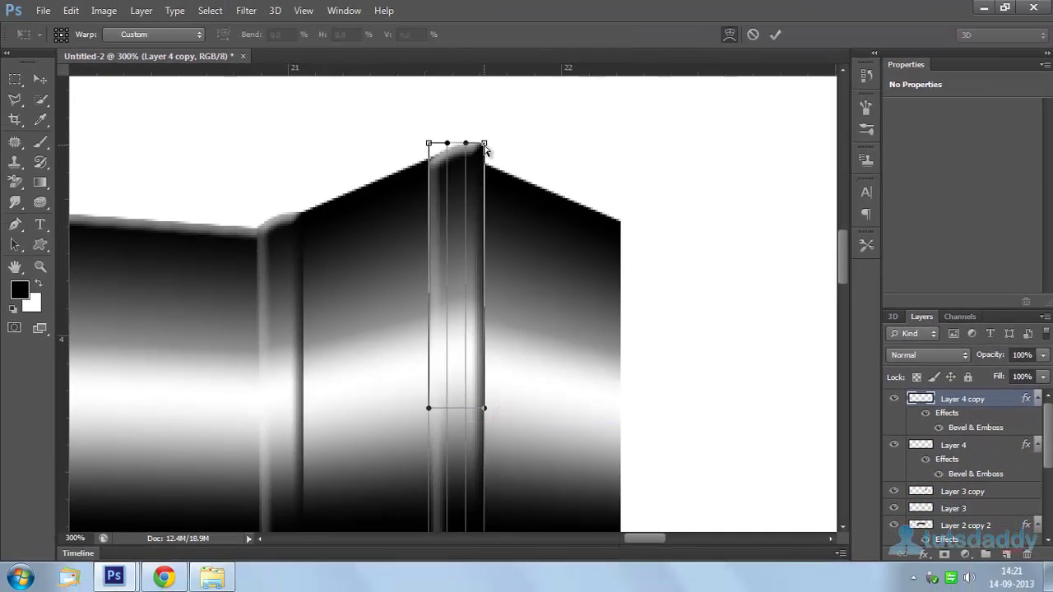
drag(484, 145, 490, 168)
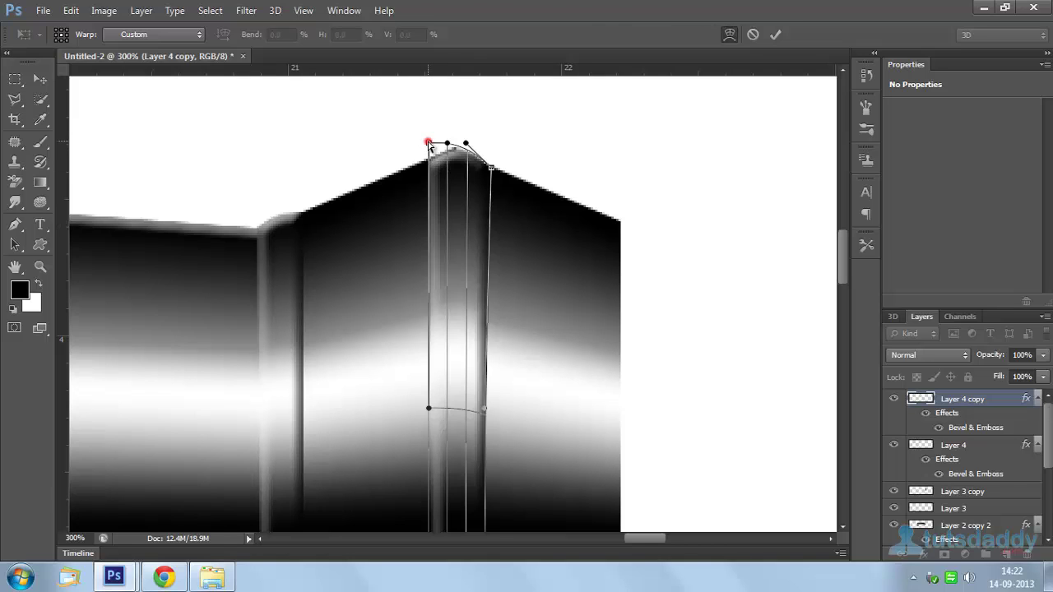
drag(427, 144, 430, 135)
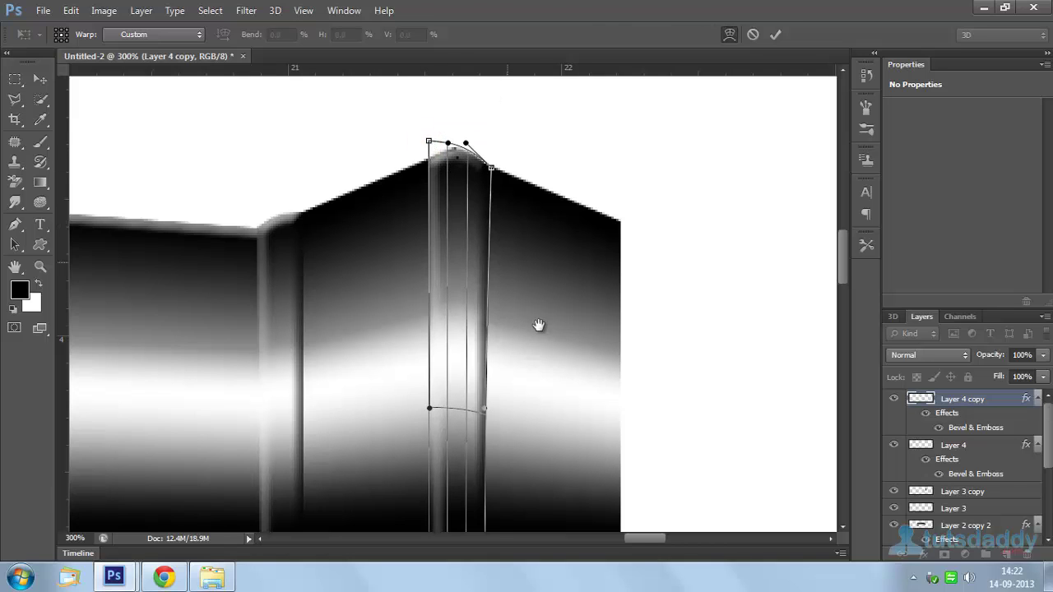
Bend the copied strip's lower edge downward to follow the end cap's lower point, and apply the warp.
drag(539, 327, 538, 54)
drag(552, 209, 550, 169)
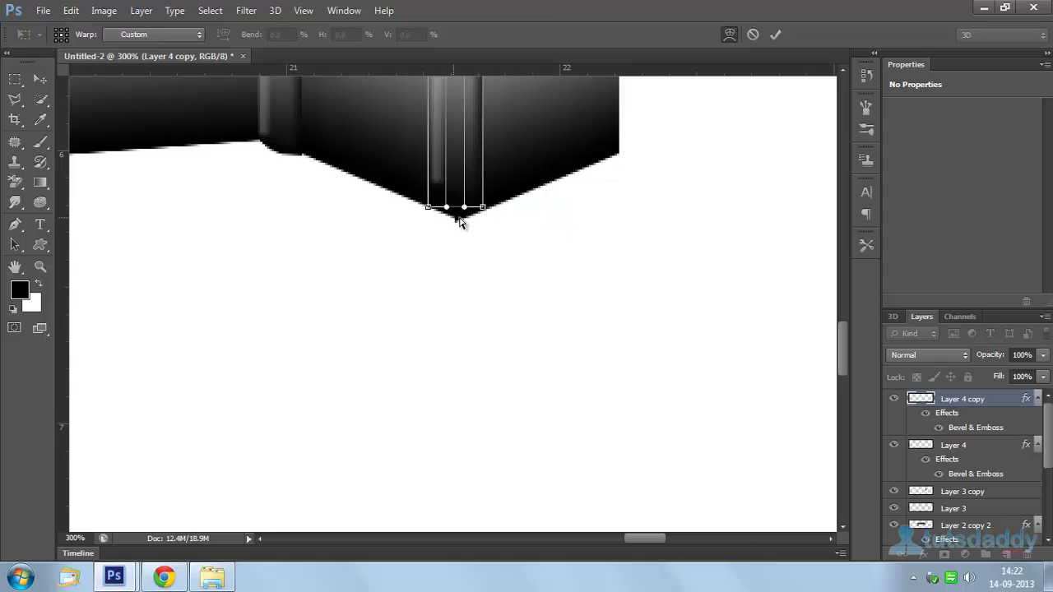
mouse_move(464, 211)
mouse_down()
mouse_move(461, 226)
mouse_move(450, 218)
mouse_up()
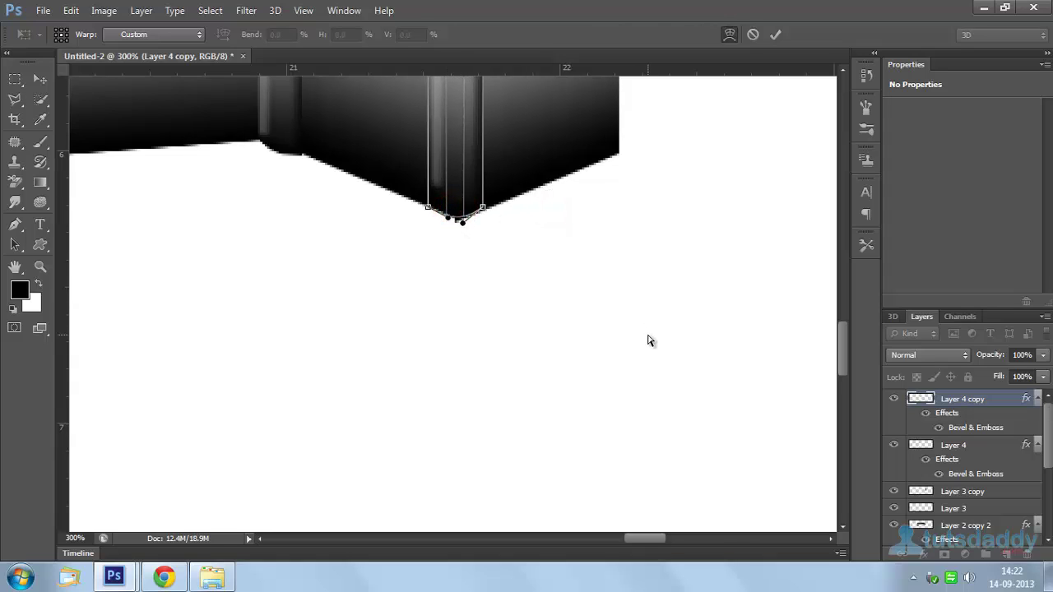
key(Return)
Duplicate the beveled strip from the handle's end to the joint between collar and handle, and stretch the copy to the joint's full height.
key(ctrl+minus)
key(ctrl+minus)
key(ctrl+minus)
key(ctrl+minus)
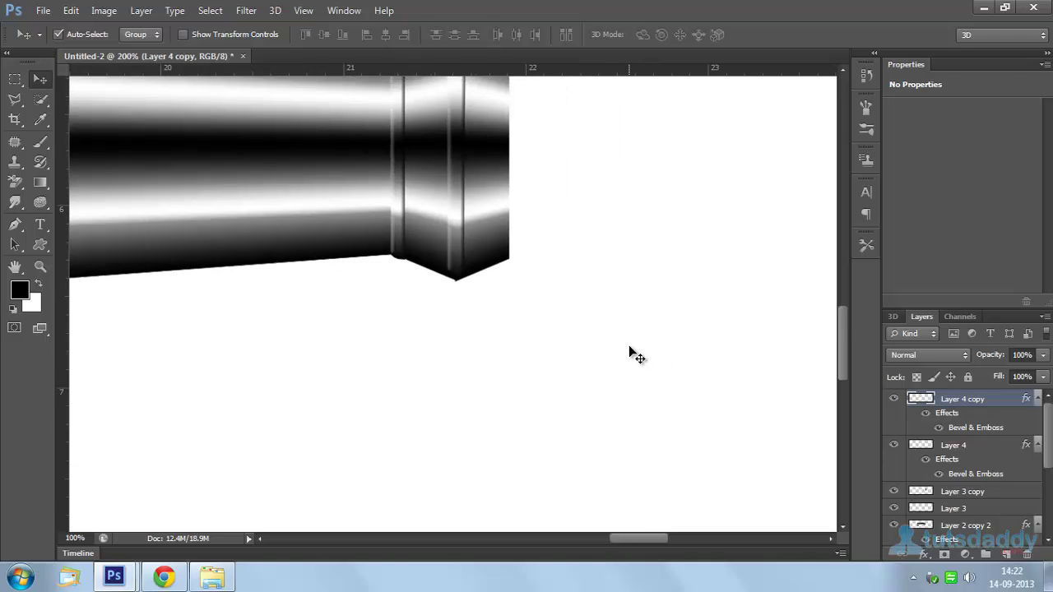
drag(231, 219, 557, 227)
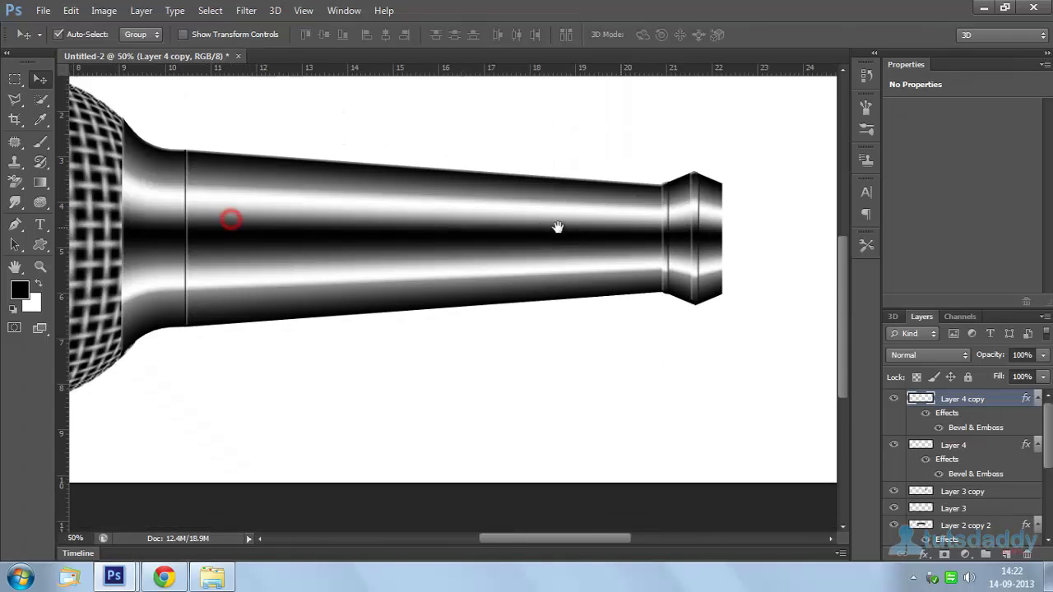
drag(404, 239, 362, 244)
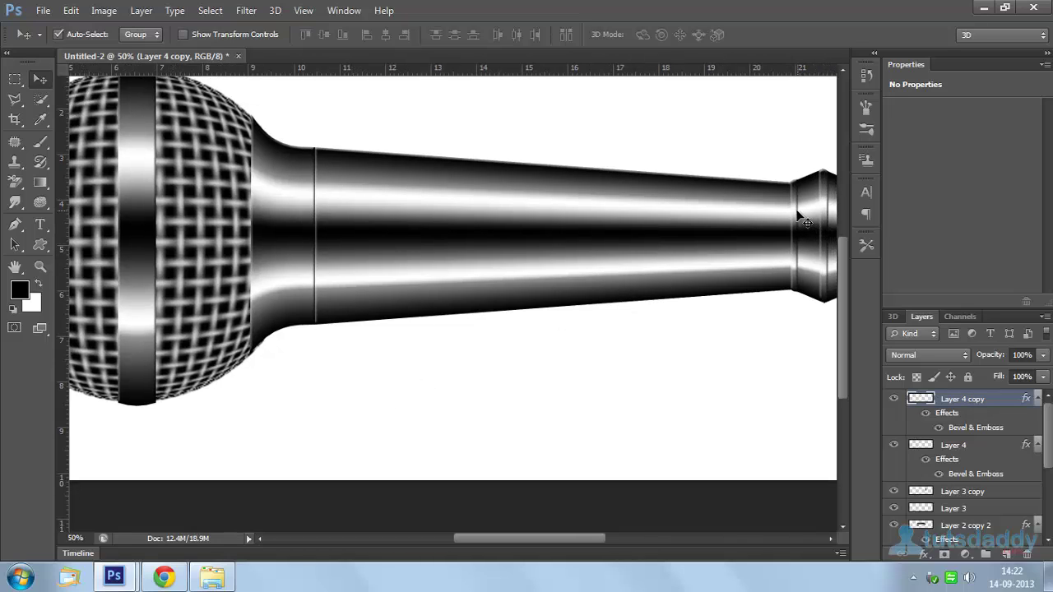
drag(791, 218, 312, 185)
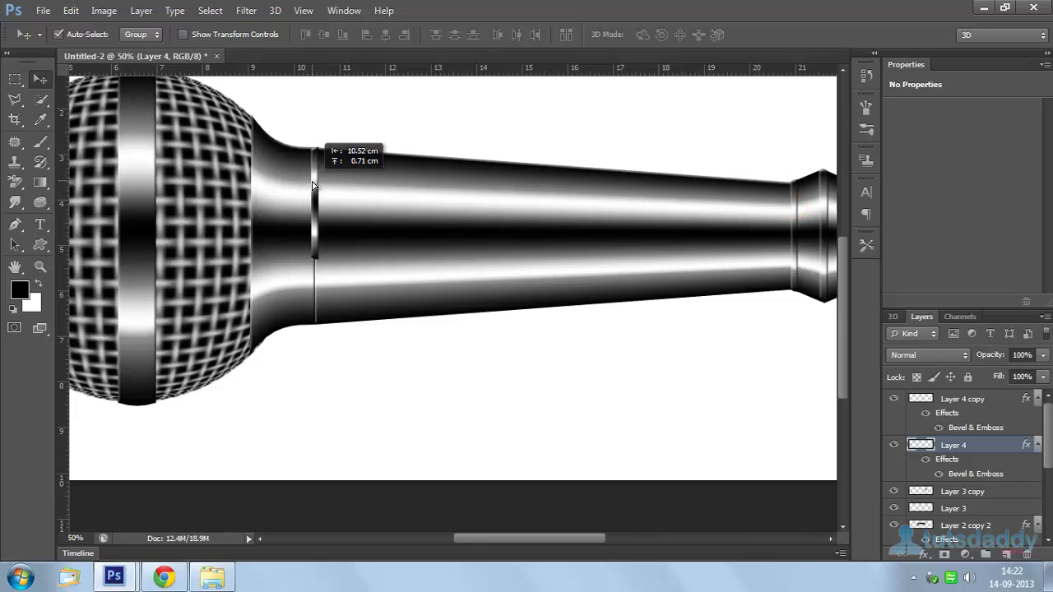
key(ctrl+j)
key(ctrl+t)
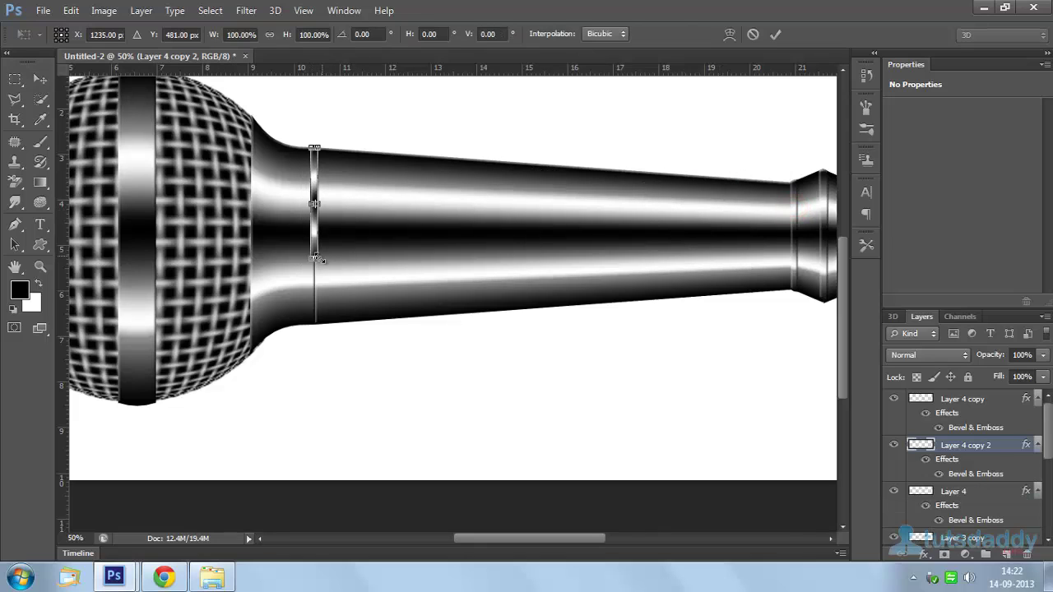
drag(314, 258, 314, 322)
key(Return)
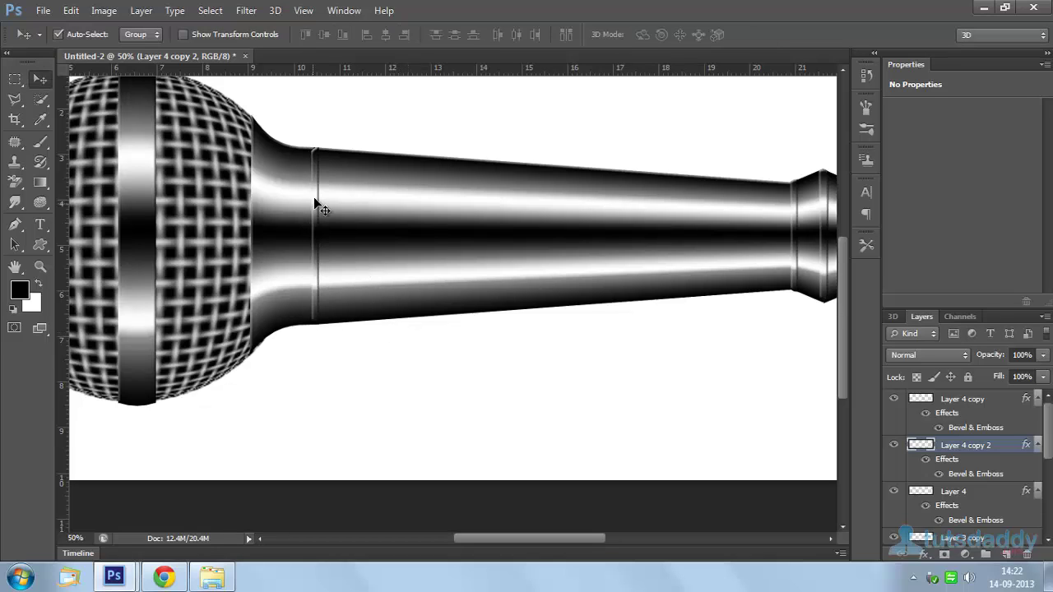
Warp the upper collar-side corner of the copied strip outward at the collar's upper edge.
key(ctrl+plus)
key(ctrl+plus)
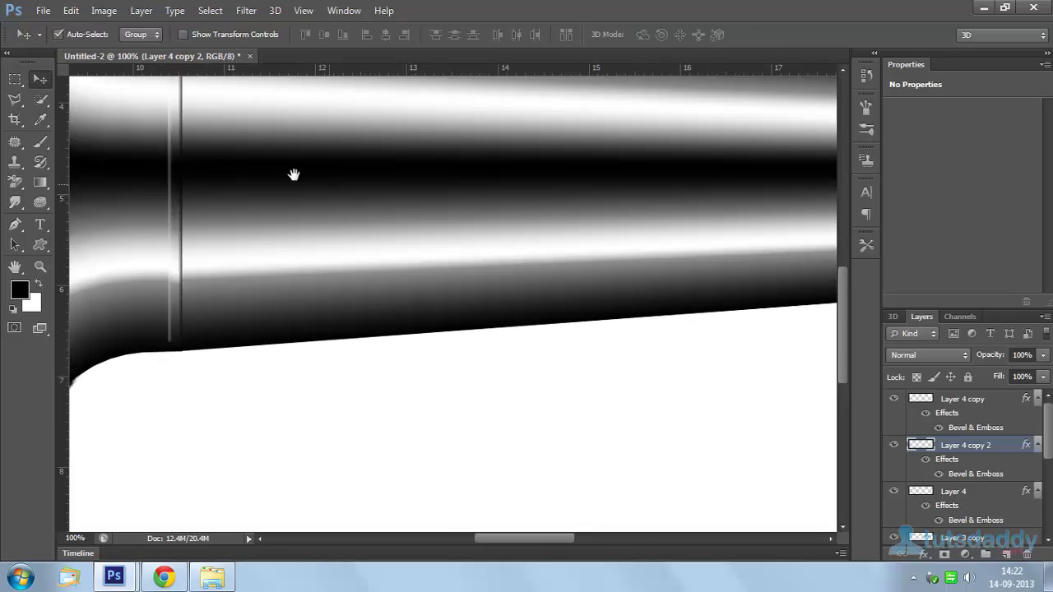
drag(293, 172, 459, 424)
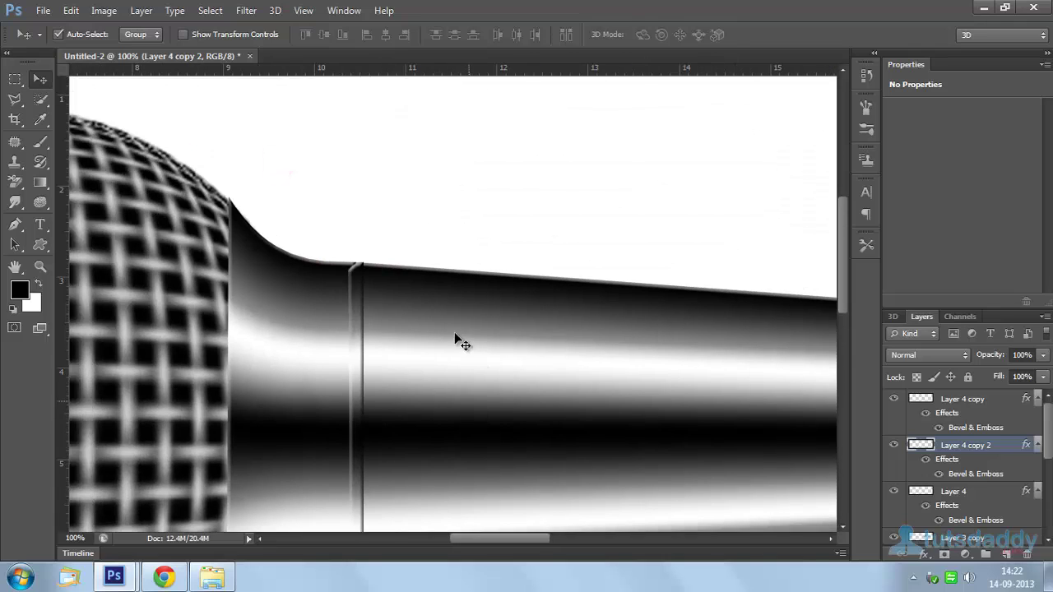
key(ctrl+t)
right_click(356, 282)
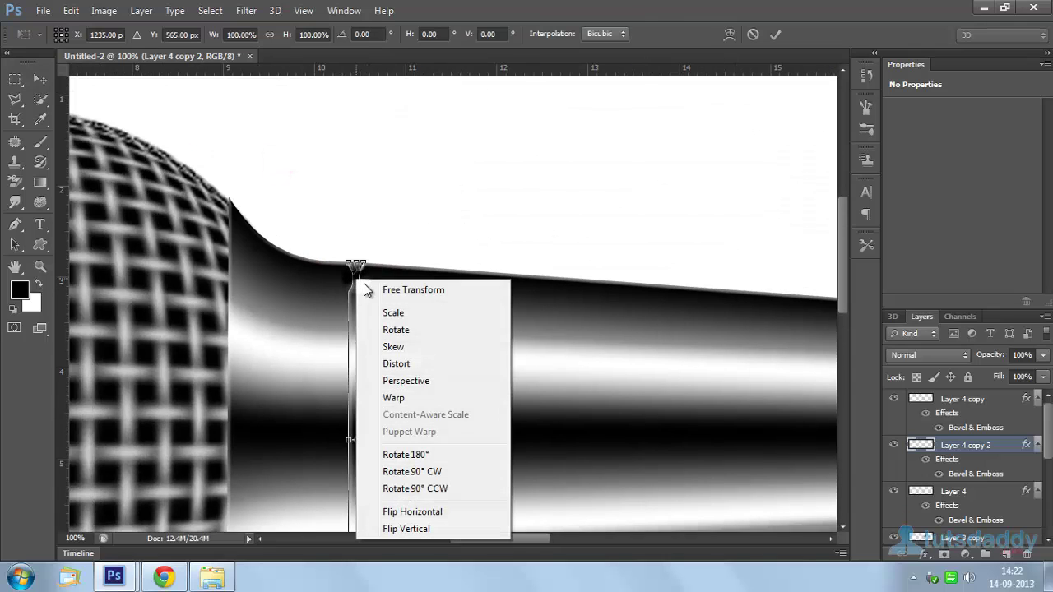
click(389, 399)
key(ctrl+plus)
key(ctrl+plus)
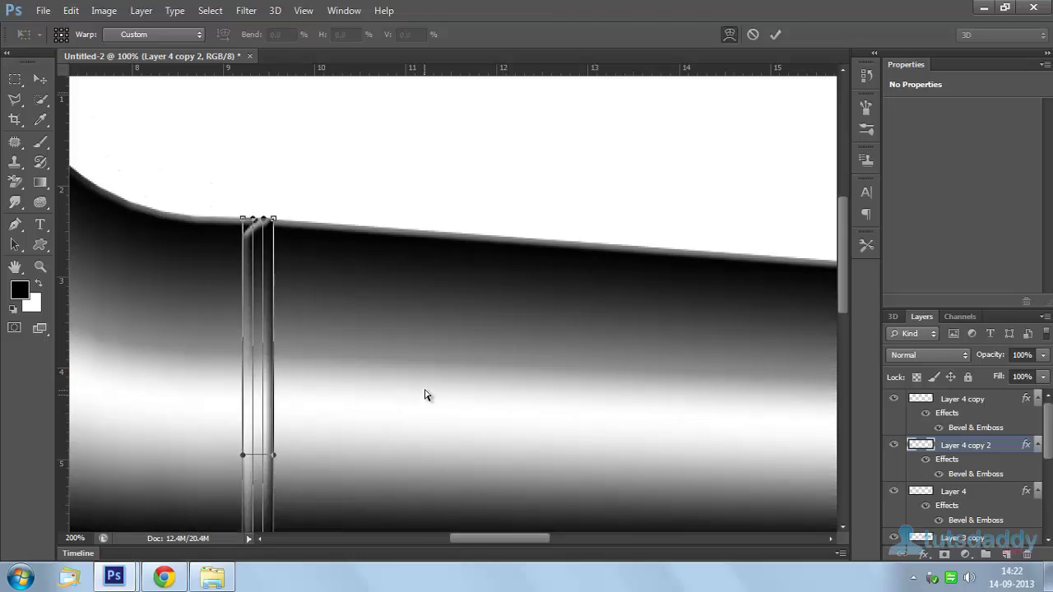
drag(136, 175, 134, 148)
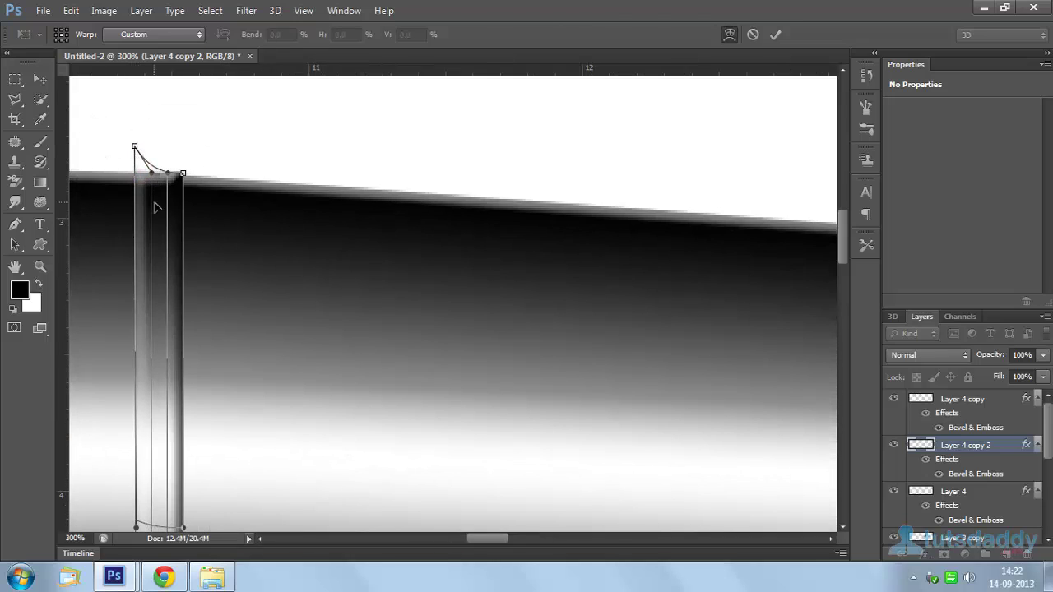
Warp the same strip's lower collar-side corner outward at the collar's lower edge, and apply the warp.
drag(283, 324, 340, 157)
drag(327, 257, 336, 185)
scroll(335, 185, down, 10)
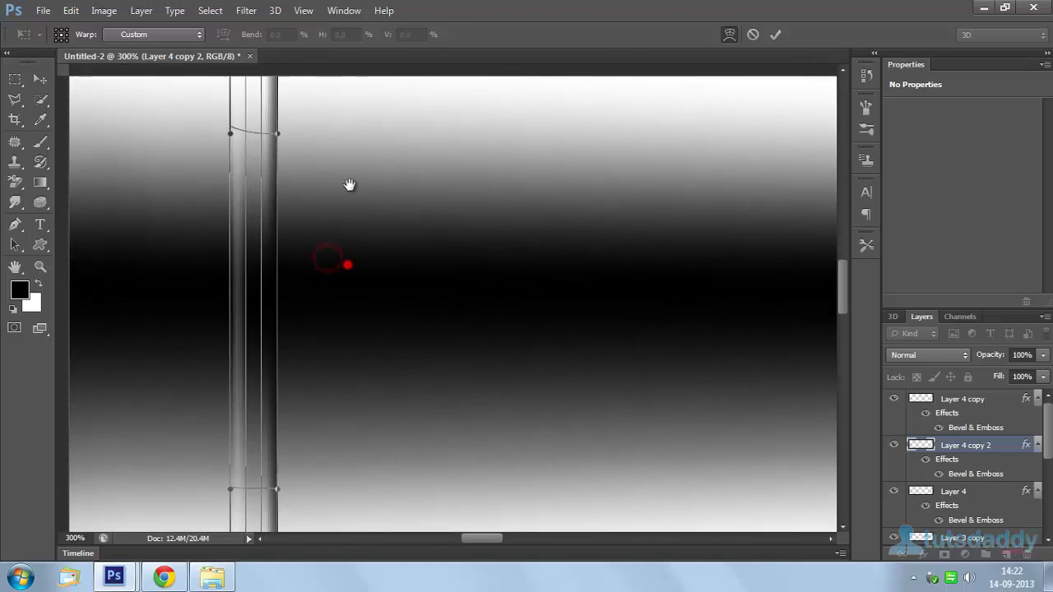
scroll(367, 279, down, 1)
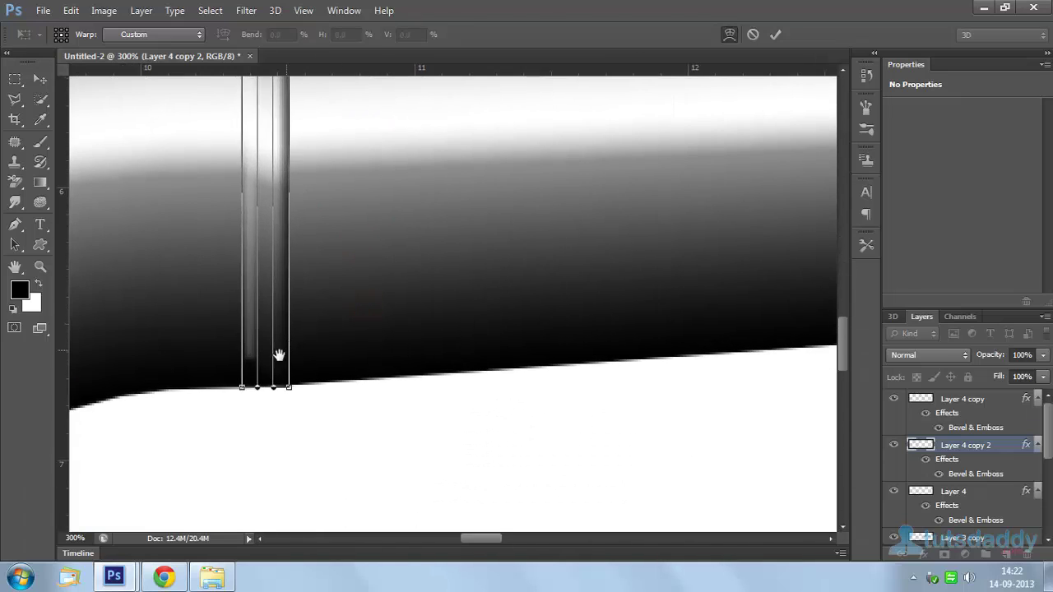
drag(243, 390, 228, 426)
key(Return)
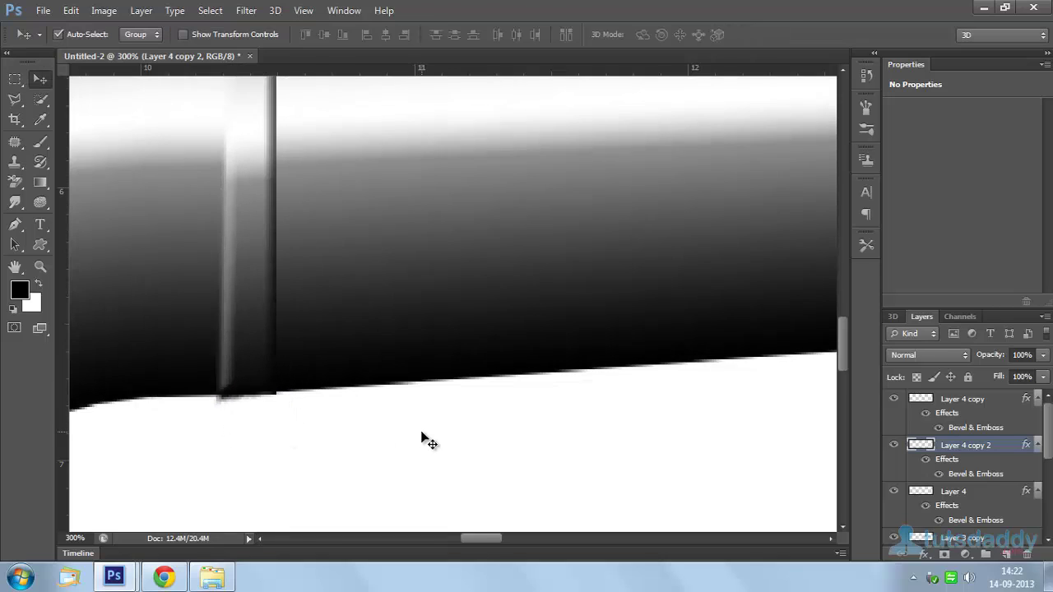
Duplicate the joint strip to the seam between the woven sphere and the collar, and scale it symmetrically to the collar's height there.
key(ctrl+plus)
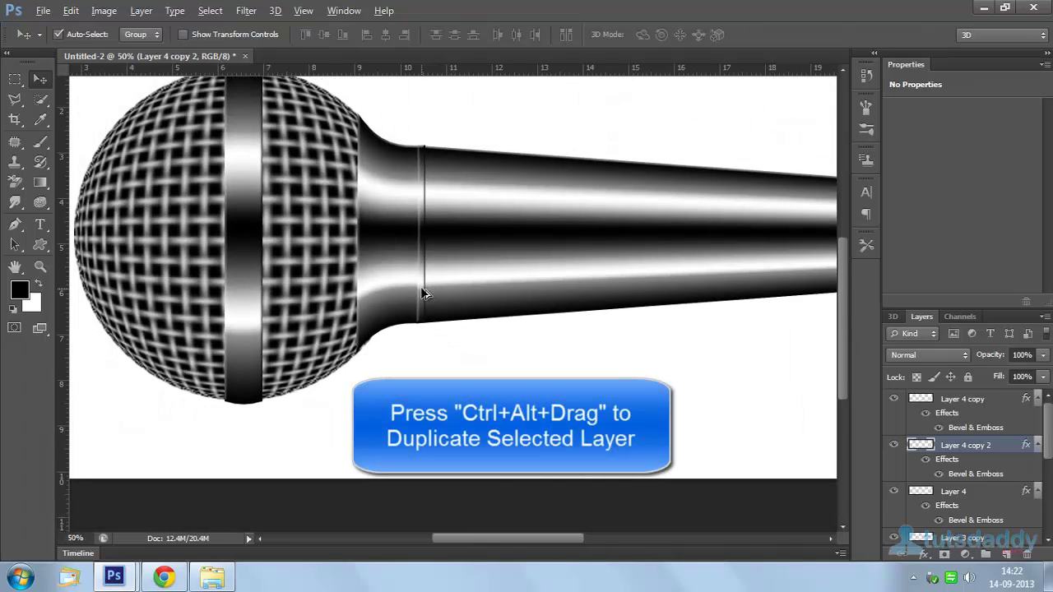
drag(420, 289, 355, 292)
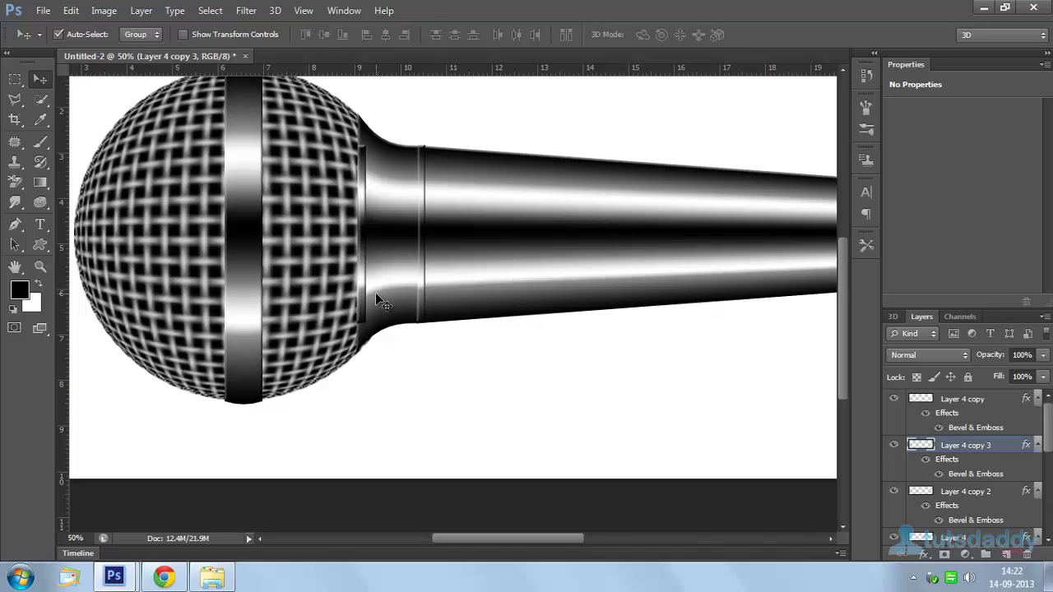
key(ctrl+t)
mouse_move(360, 145)
mouse_down()
mouse_move(360, 113)
mouse_move(360, 126)
mouse_up()
key(Return)
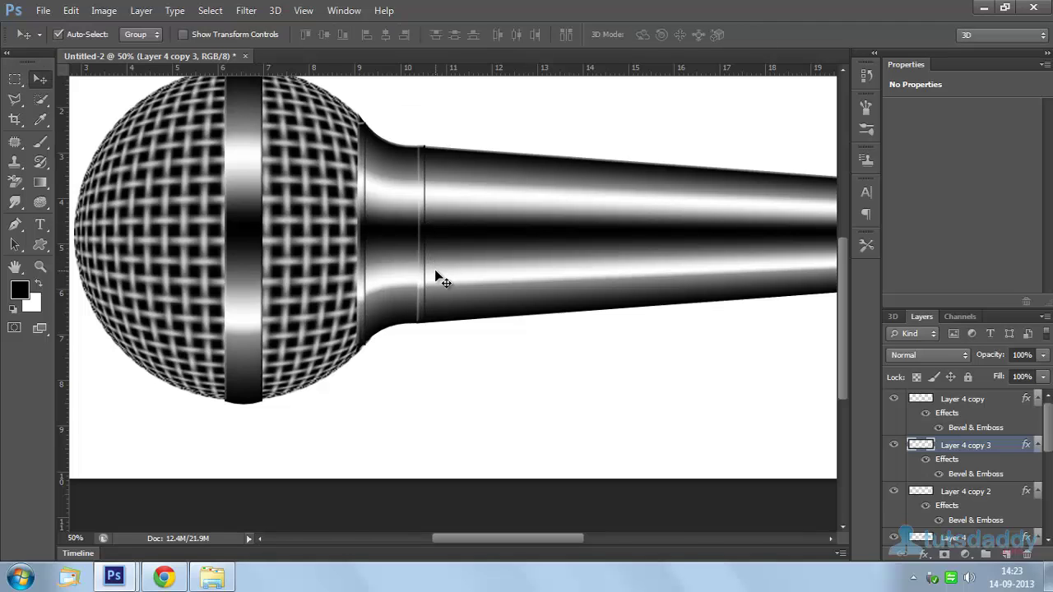
Warp the seam strip's sphere-side upper and lower corners to follow the flared collar's outline, and apply the warp.
scroll(434, 272, up, 4)
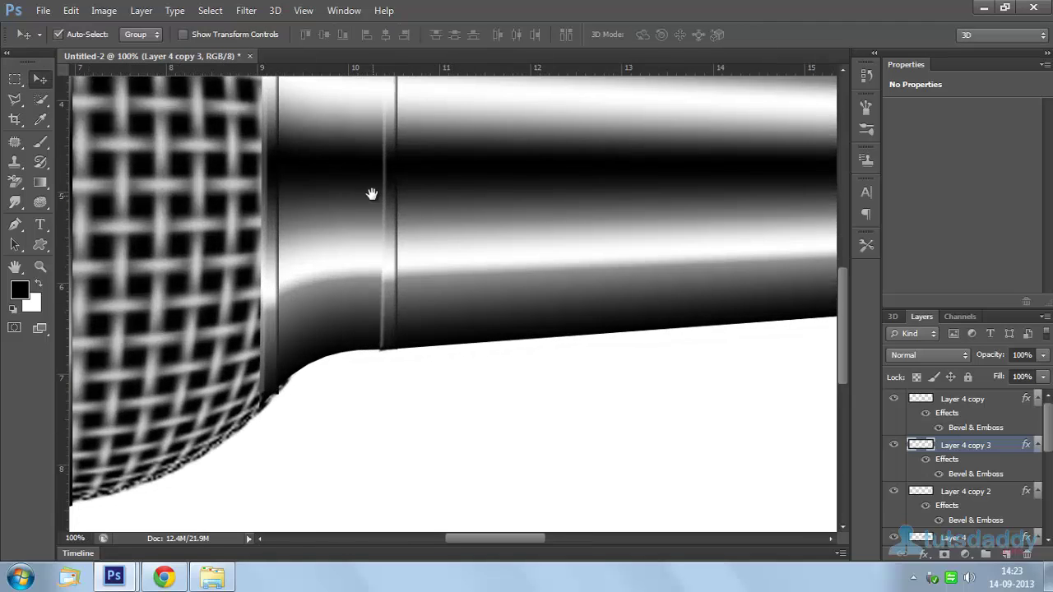
drag(371, 194, 505, 439)
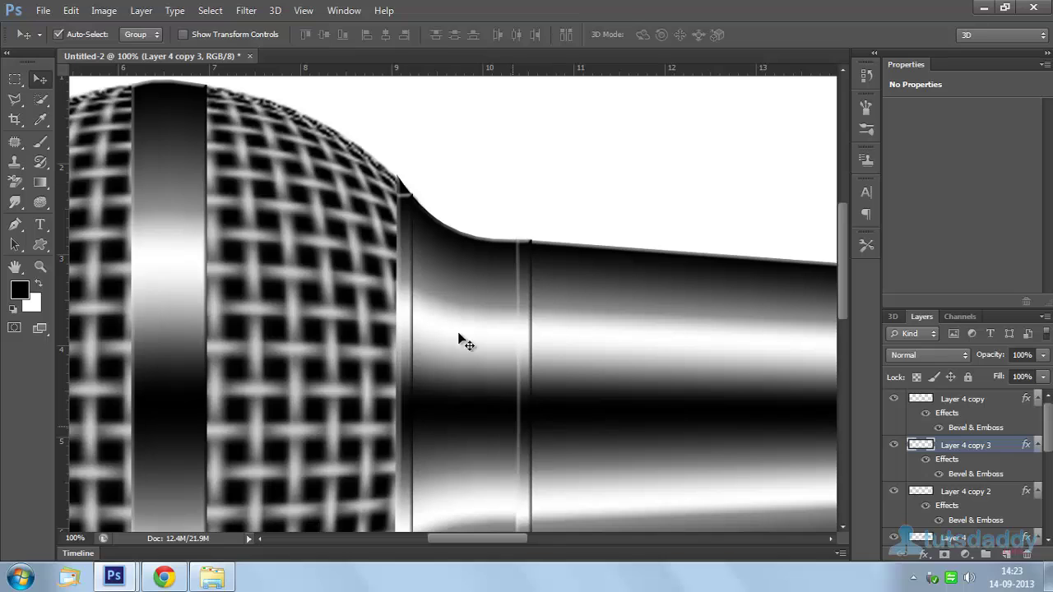
key(ctrl+t)
right_click(402, 222)
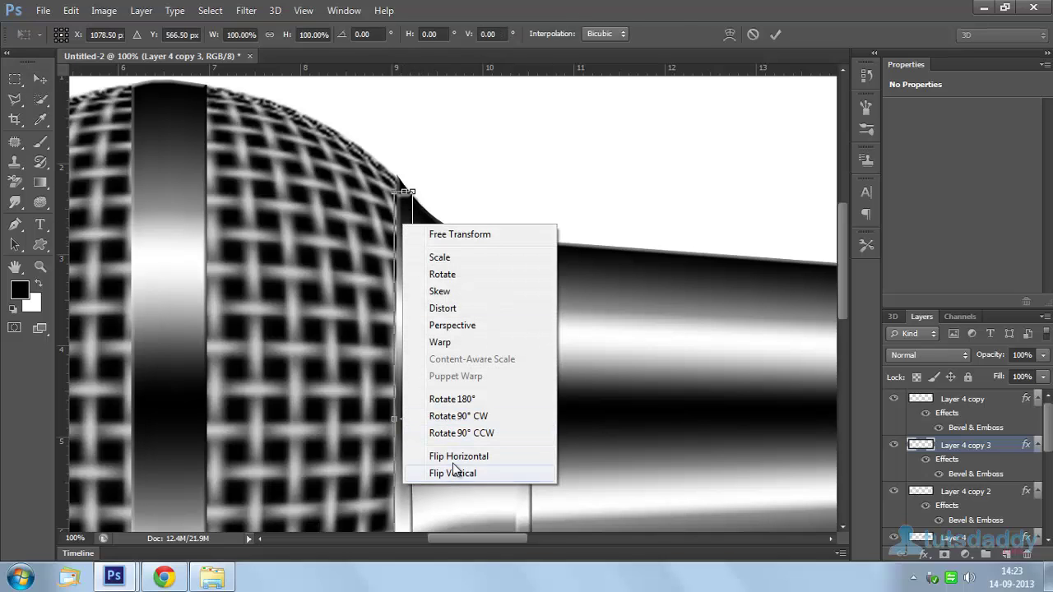
click(448, 341)
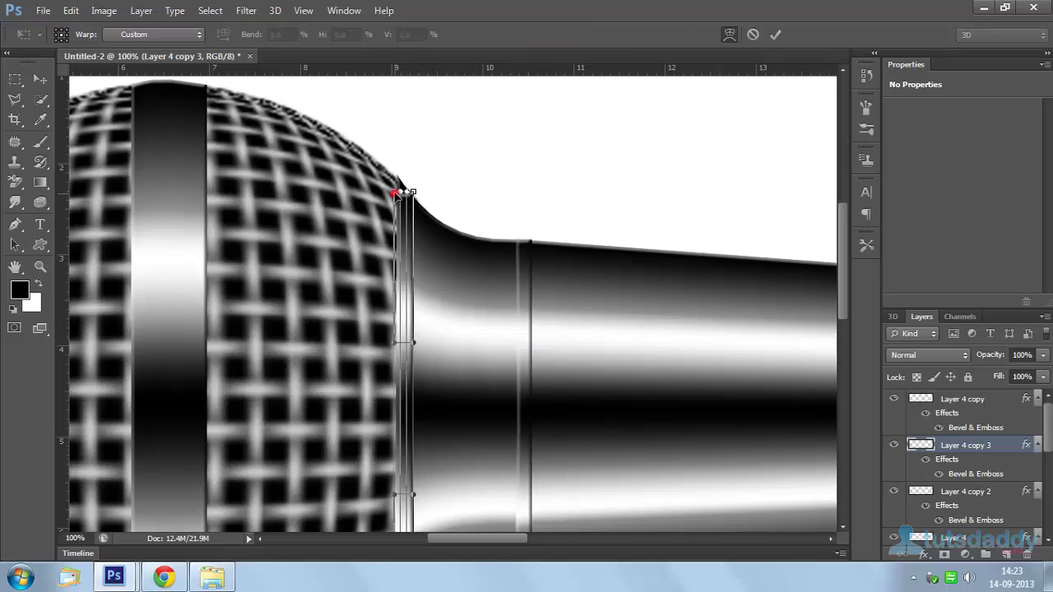
drag(396, 194, 387, 162)
scroll(537, 451, down, 10)
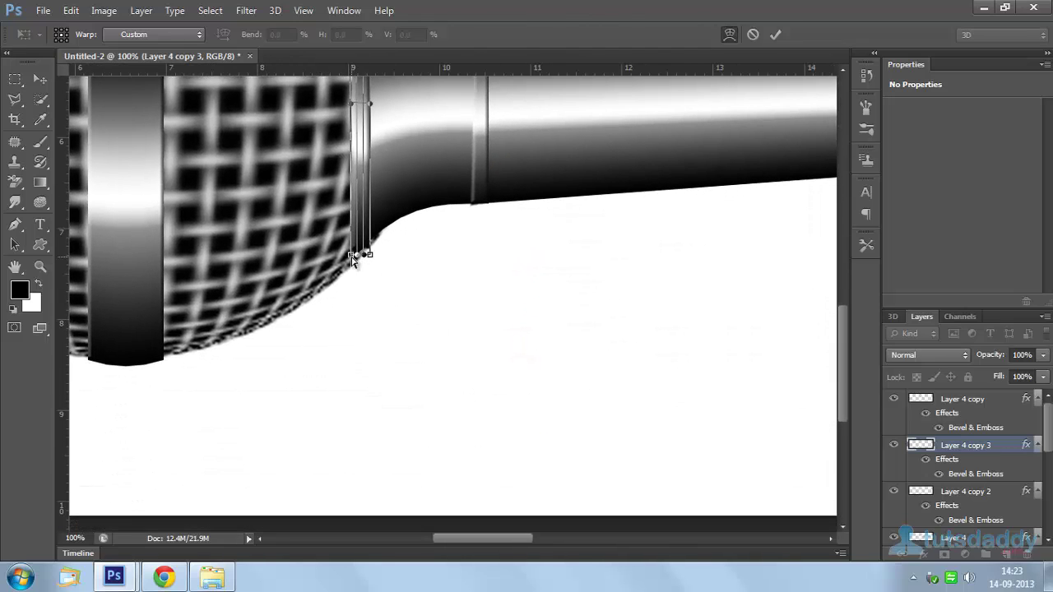
mouse_move(352, 258)
mouse_down()
mouse_move(345, 277)
mouse_move(362, 261)
mouse_up()
key(Return)
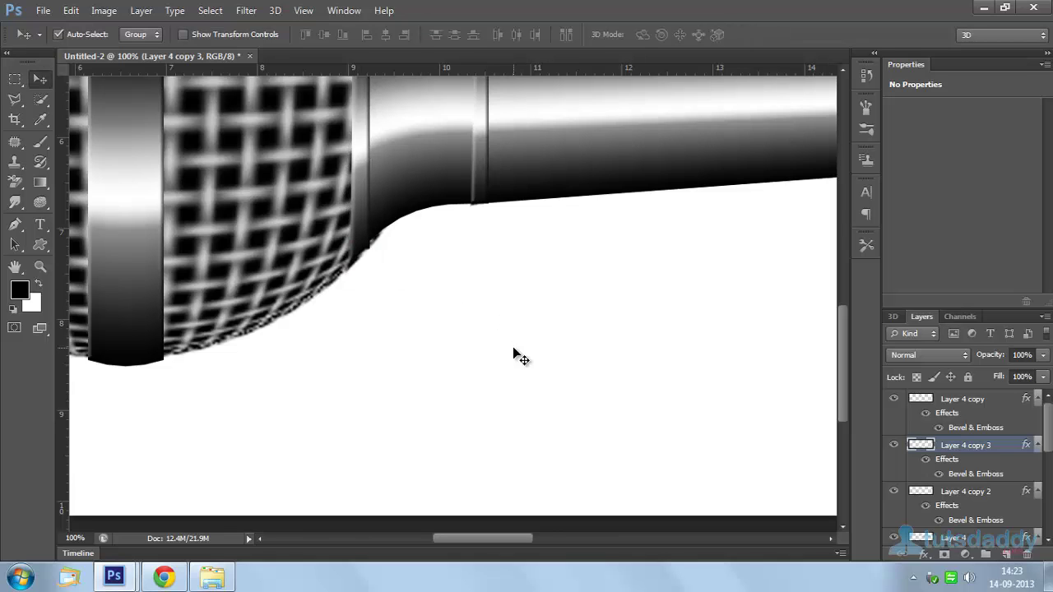
Merge all microphone layers from Layer 1 to Layer 4 copy into one, leaving the Background separate, and check it by toggling its visibility.
key(ctrl+minus)
key(ctrl+minus)
key(ctrl+minus)
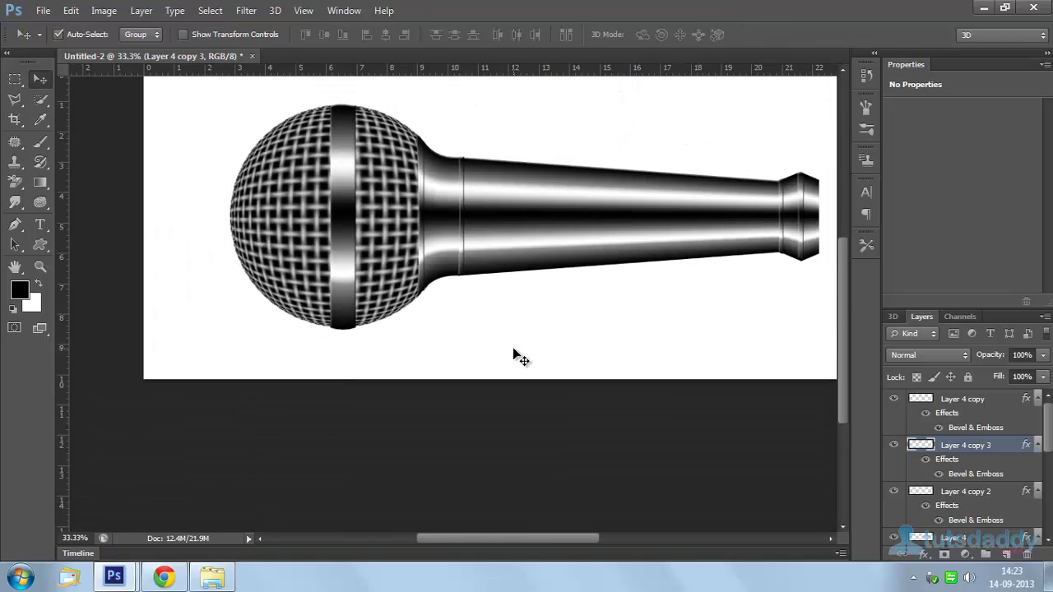
key(Tab)
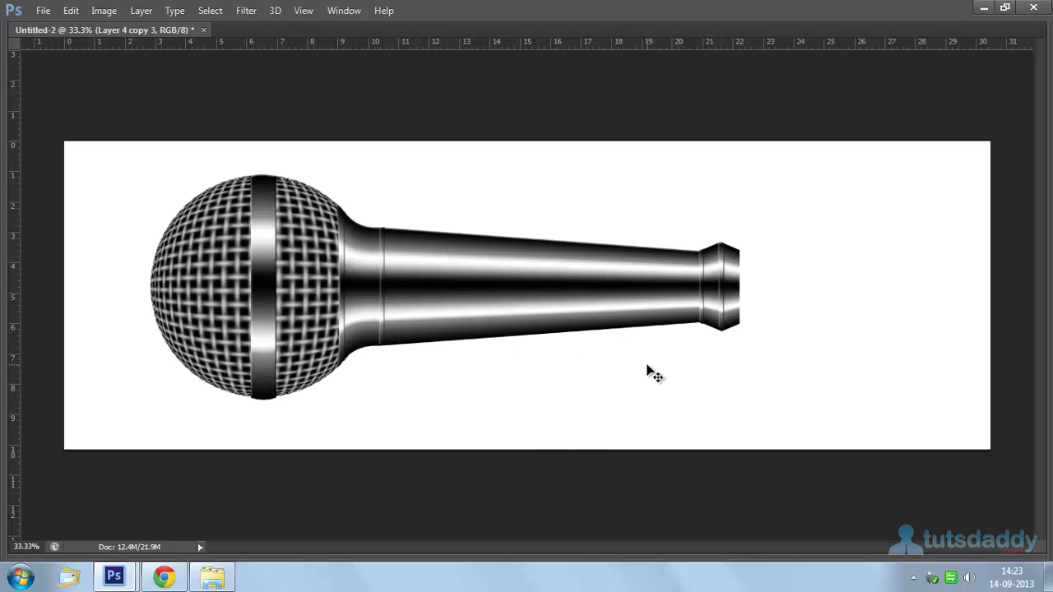
key(shift+Tab)
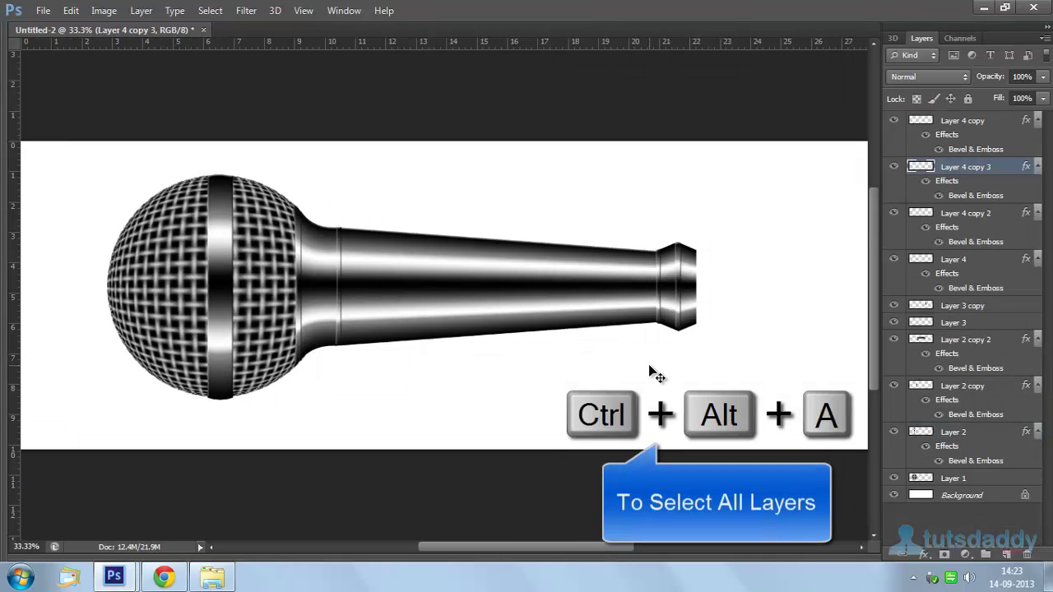
click(980, 484)
shift+click(953, 120)
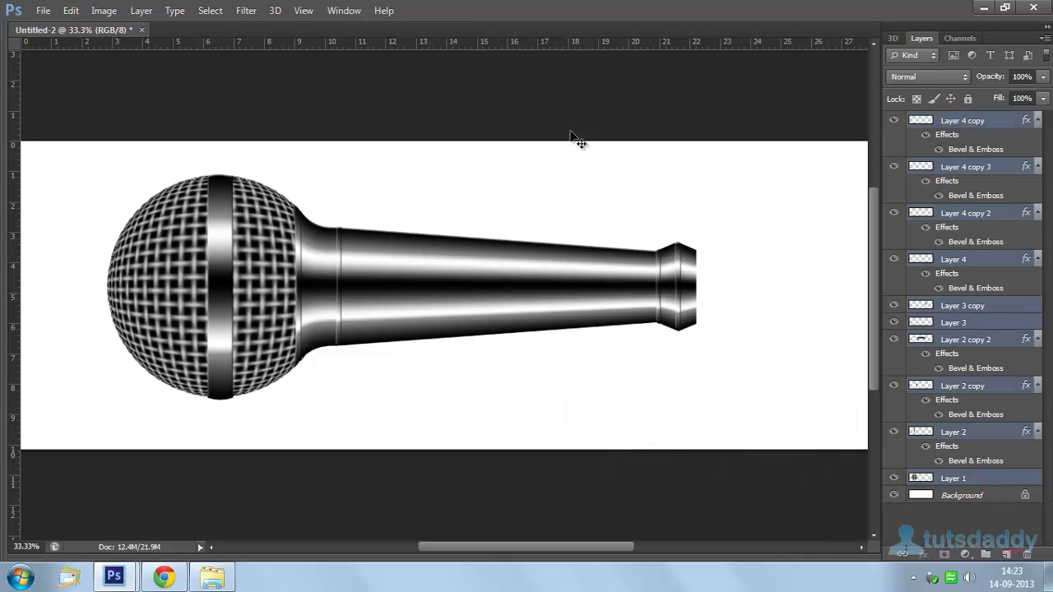
click(141, 11)
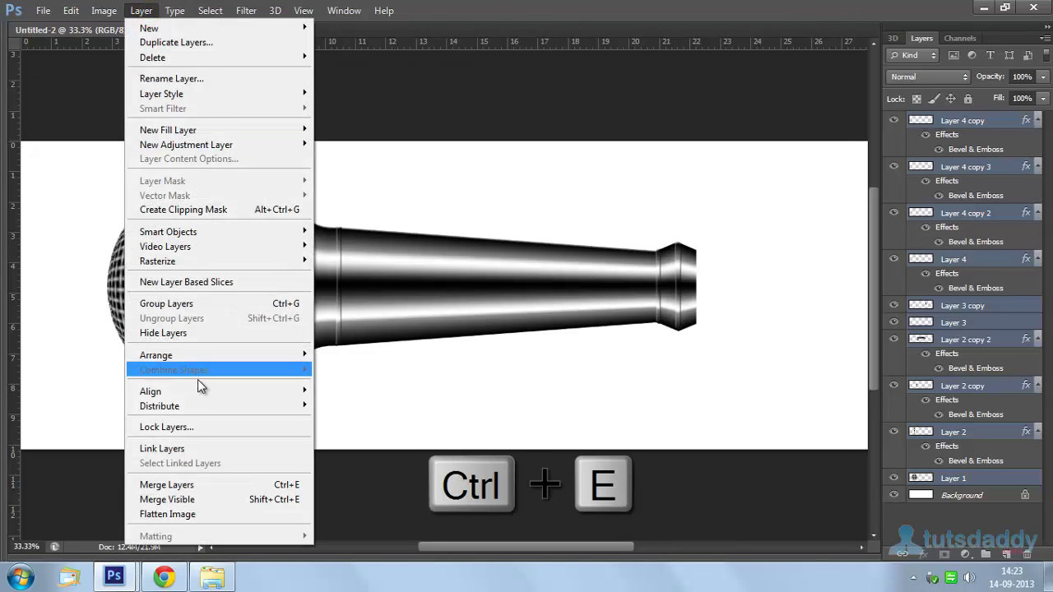
click(210, 485)
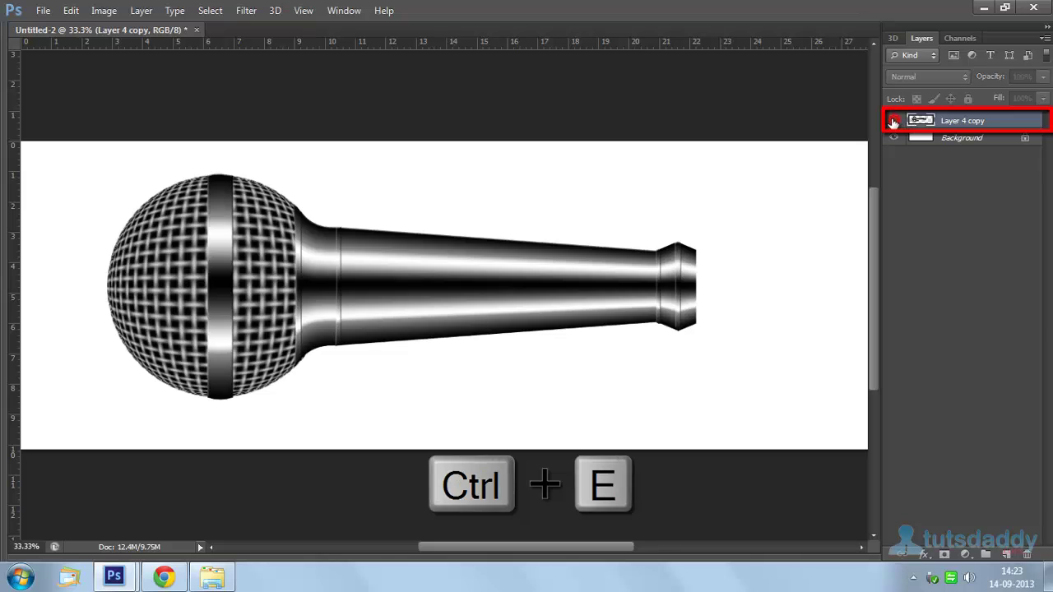
click(893, 120)
click(893, 120)
Duplicate the merged microphone directly below the original and squash the copy vertically into a flat shape along the canvas's lower edge.
mouse_move(469, 277)
mouse_down()
mouse_move(482, 254)
mouse_move(471, 333)
mouse_up()
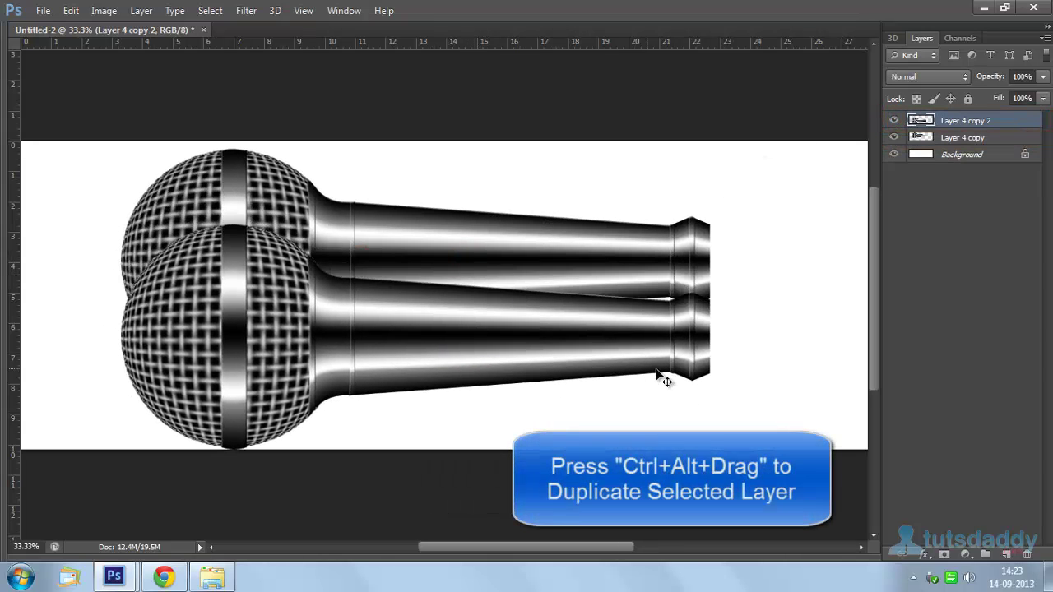
key(ctrl+t)
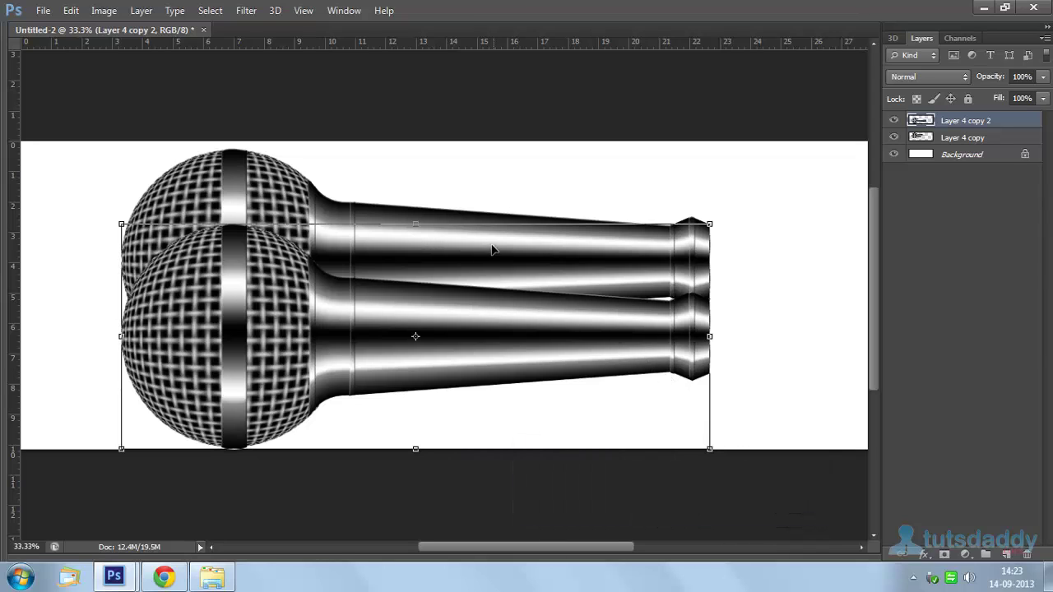
drag(422, 222, 417, 368)
key(Return)
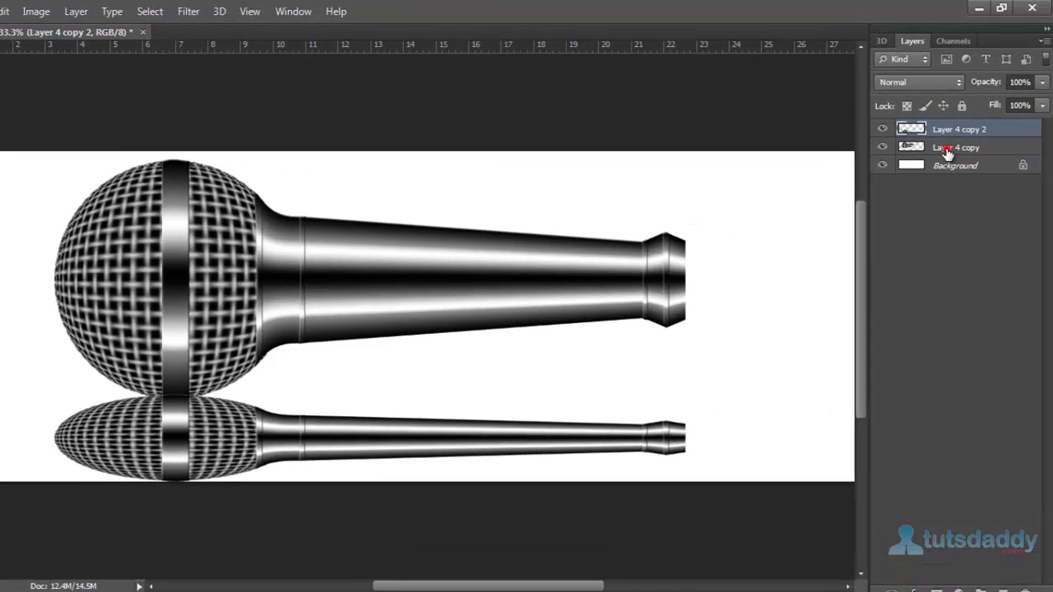
Move the full-size microphone layer above the squashed copy, then select the copy's layer and activate the Rectangular Marquee tool.
drag(952, 138, 954, 118)
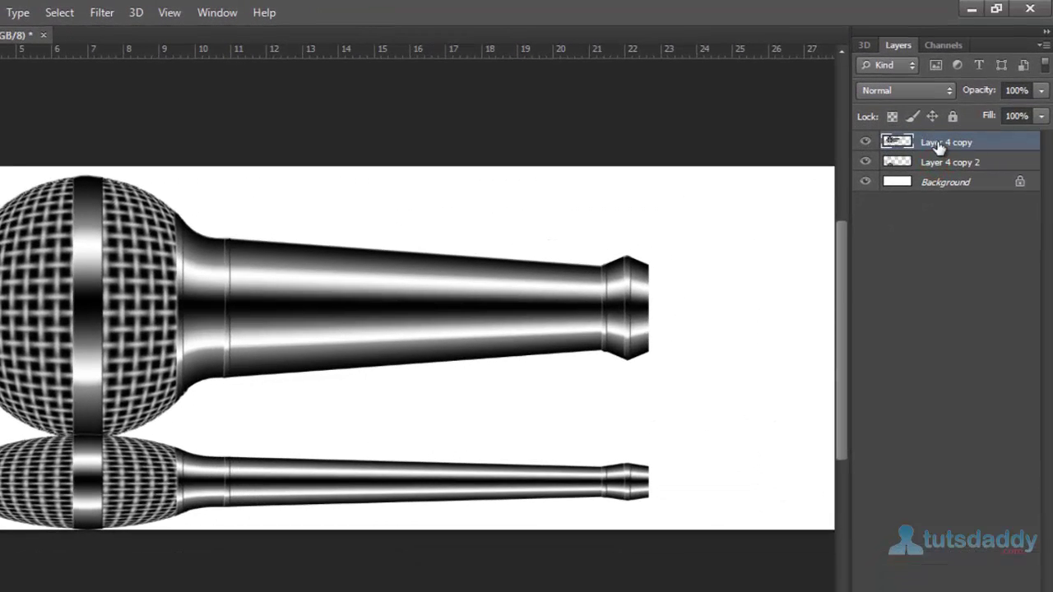
click(951, 163)
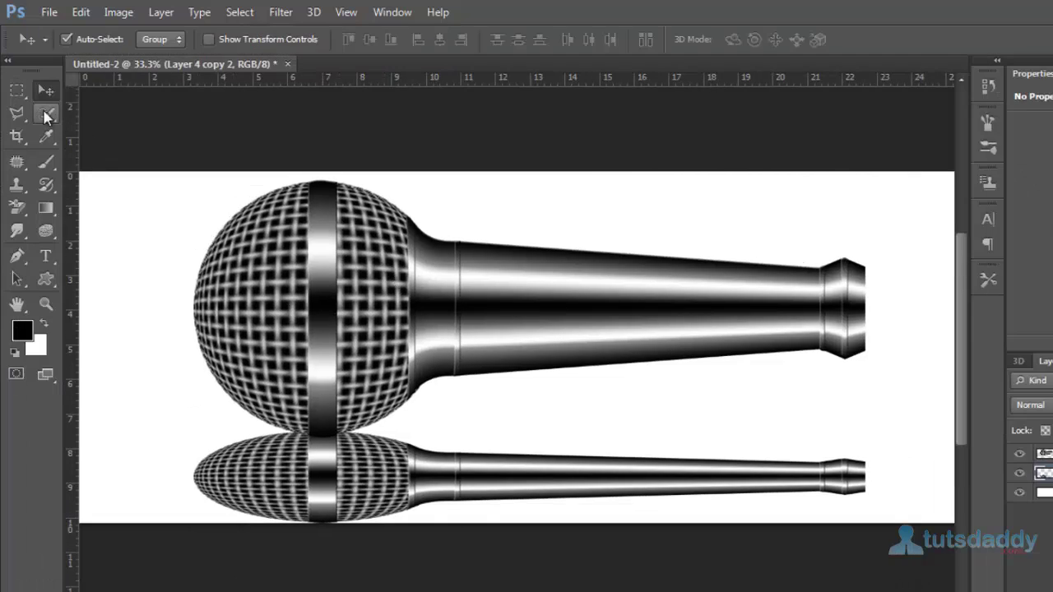
click(18, 91)
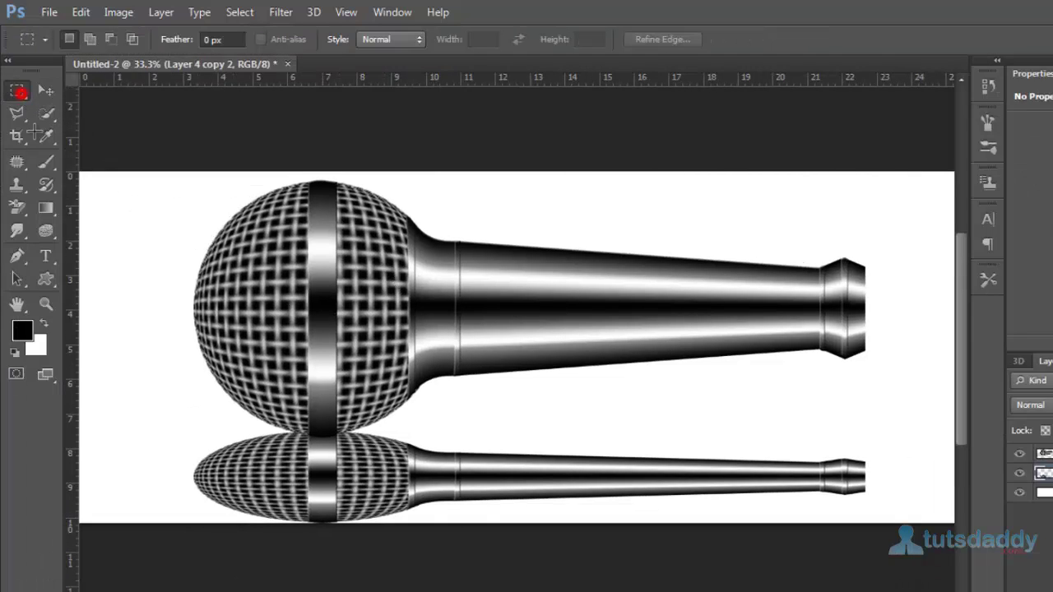
Load the squashed copy's transparency as a new selection and fill it with the black foreground colour.
drag(206, 449, 405, 515)
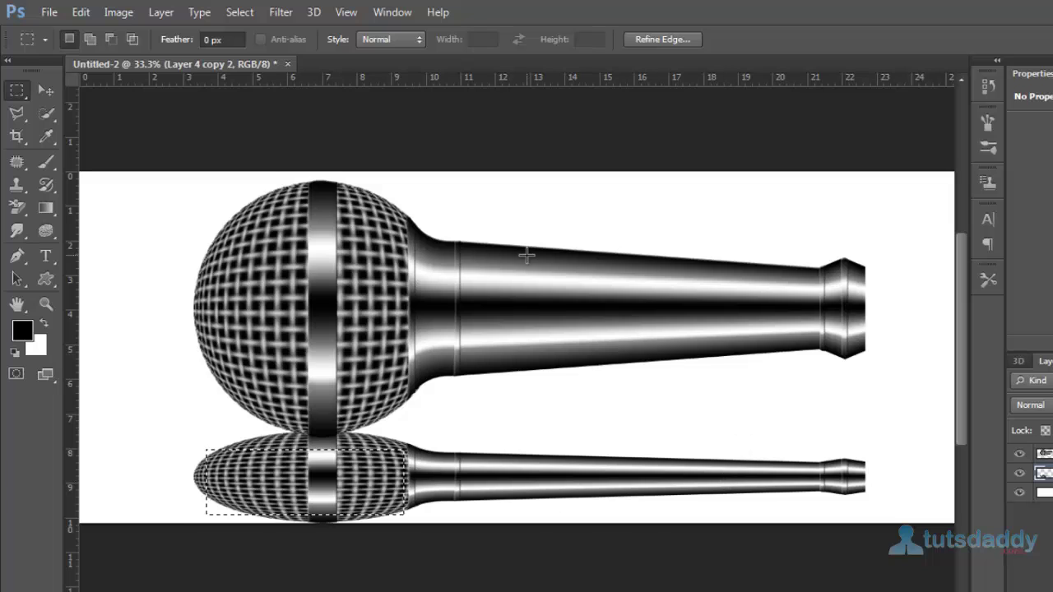
click(239, 13)
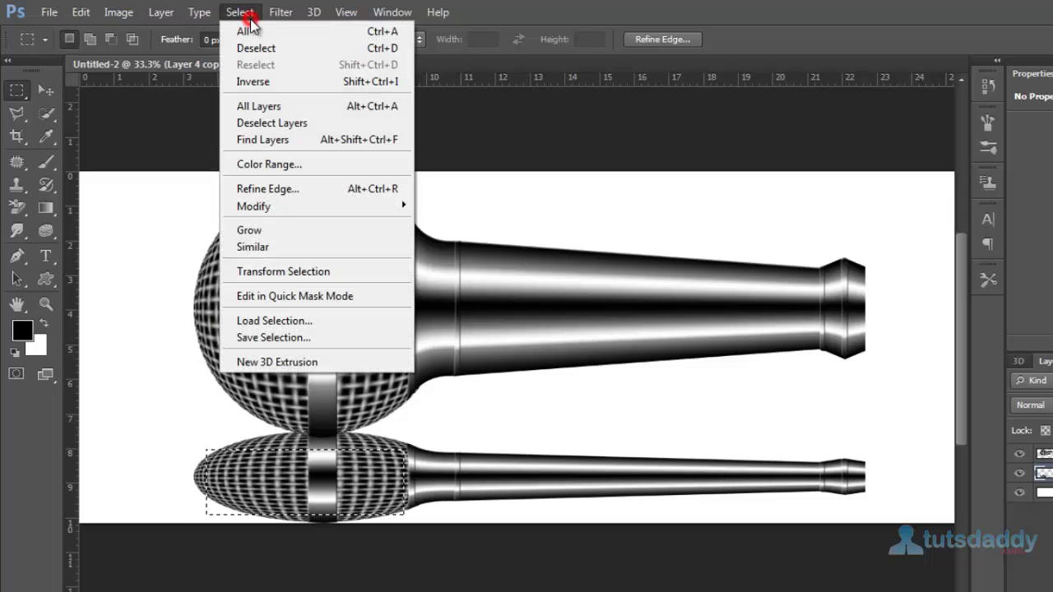
click(294, 324)
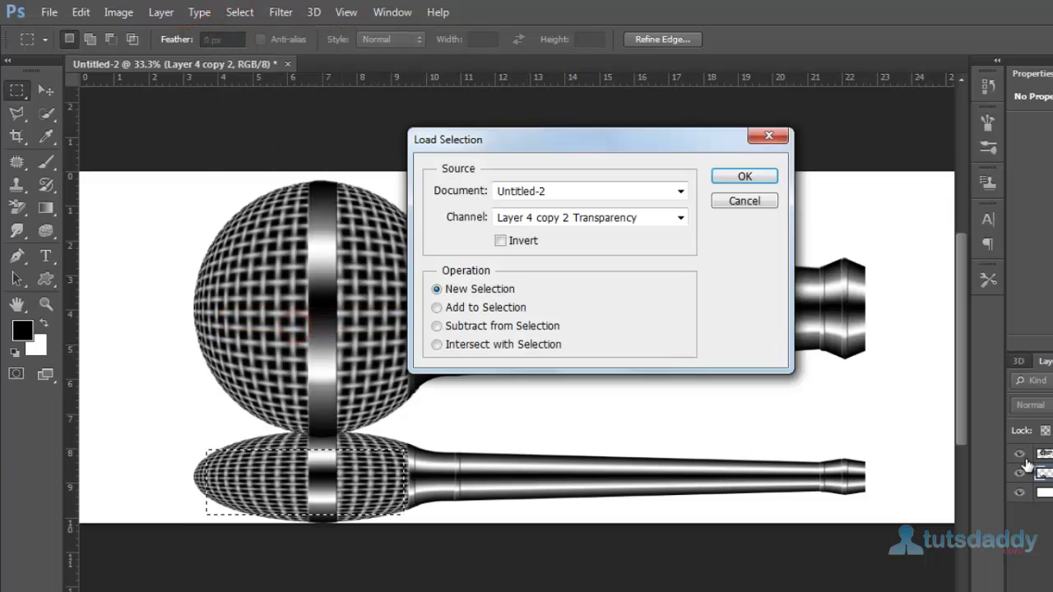
key(Return)
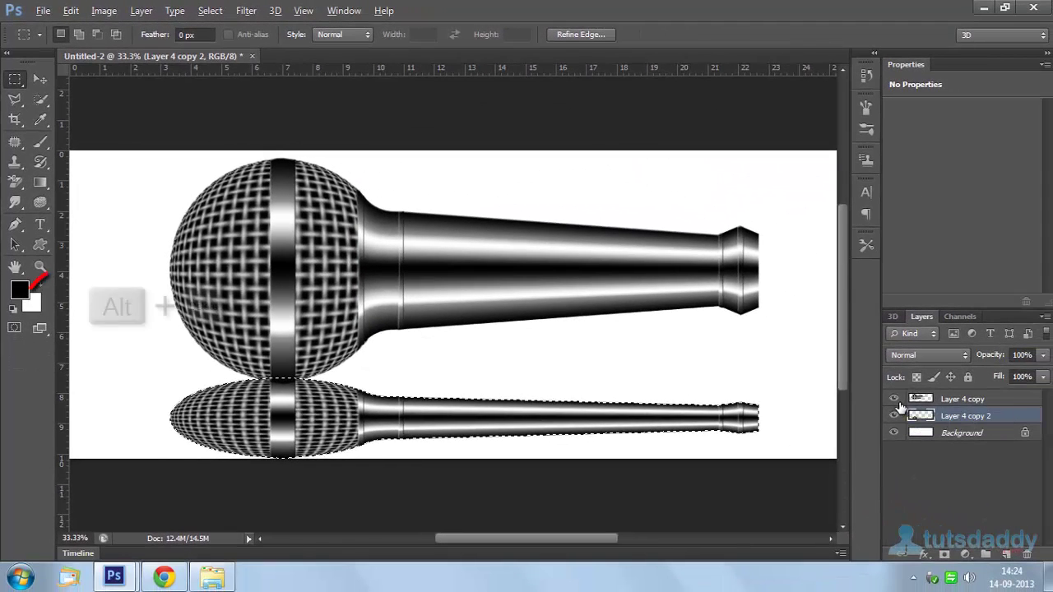
key(alt+Delete)
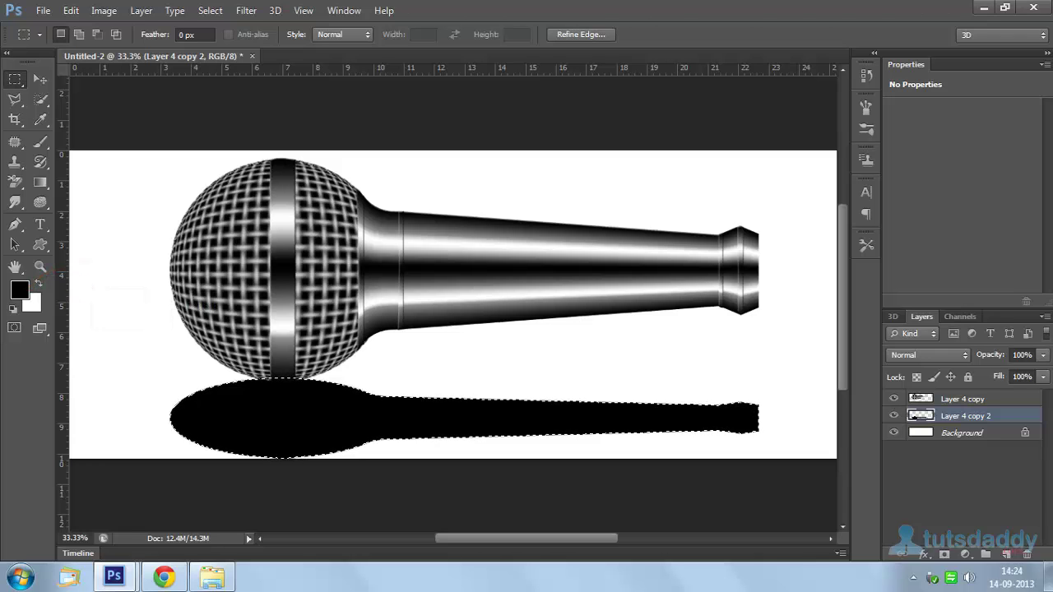
Lower the black silhouette layer's opacity to 72% and clear the selection.
click(1041, 355)
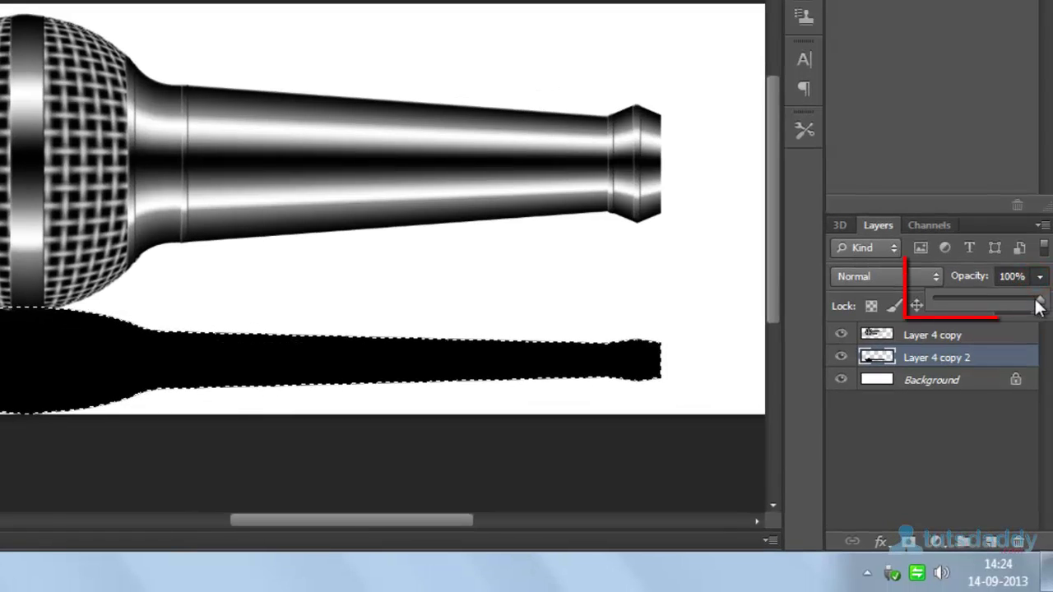
drag(1040, 311, 1009, 295)
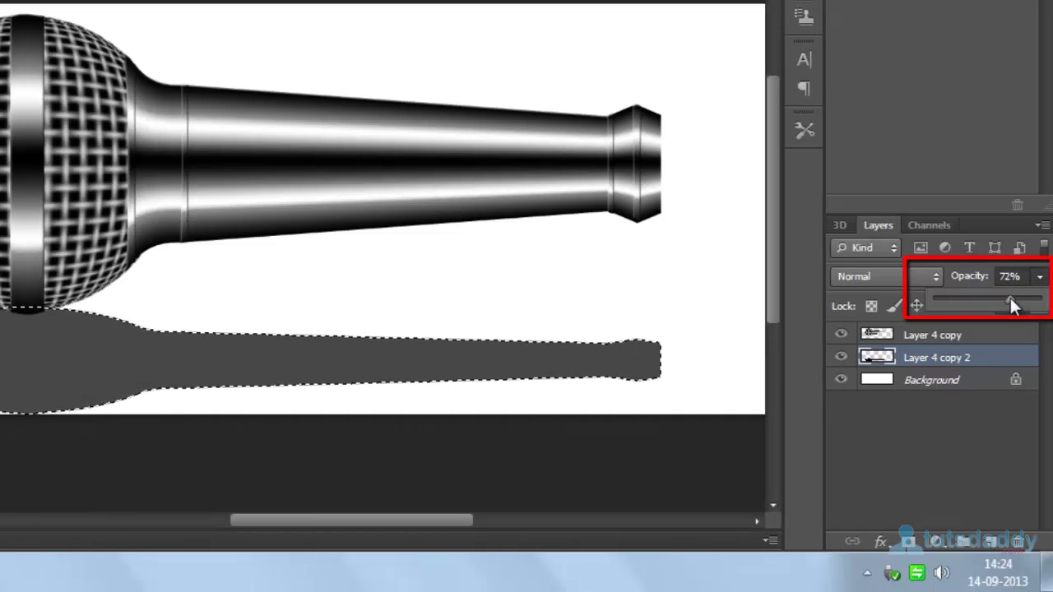
key(ctrl+d)
Warp the shadow by lowering its upper edge slightly near the sphere and stretching the handle end's upper corner outward, and apply the warp.
key(ctrl+t)
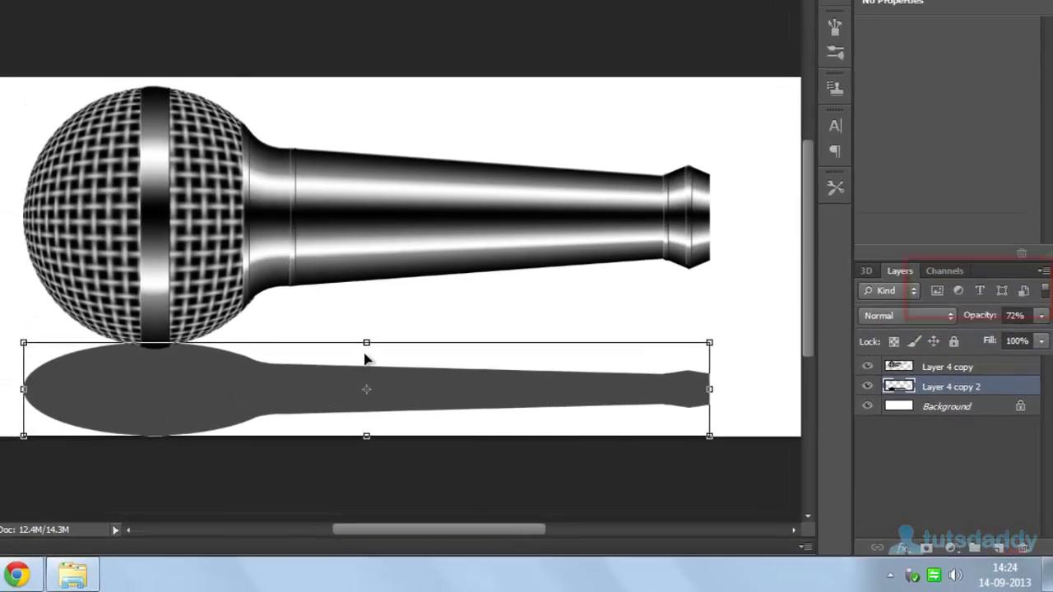
right_click(134, 349)
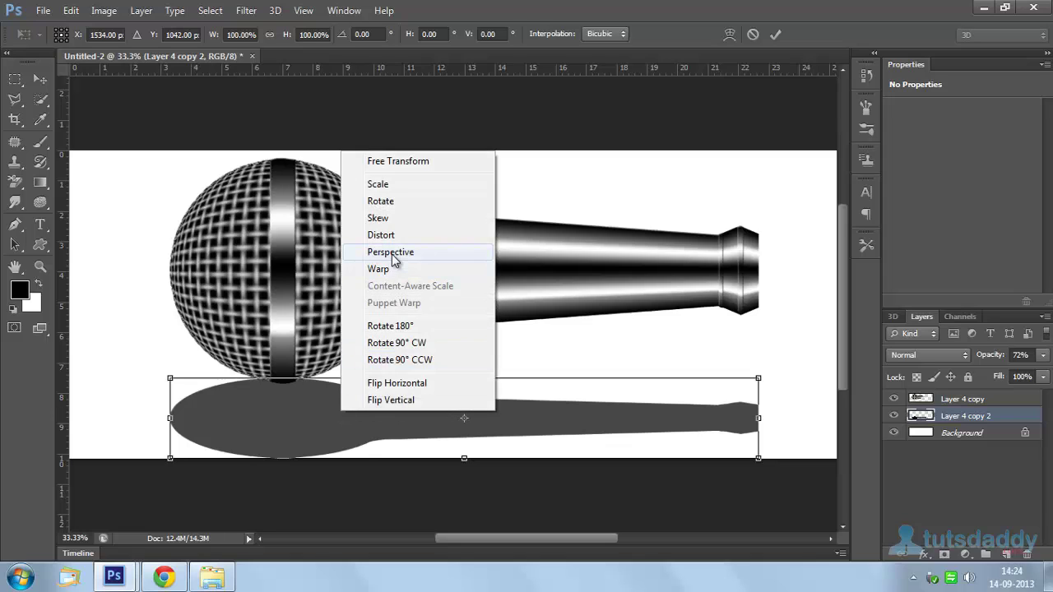
click(380, 269)
drag(367, 381, 380, 409)
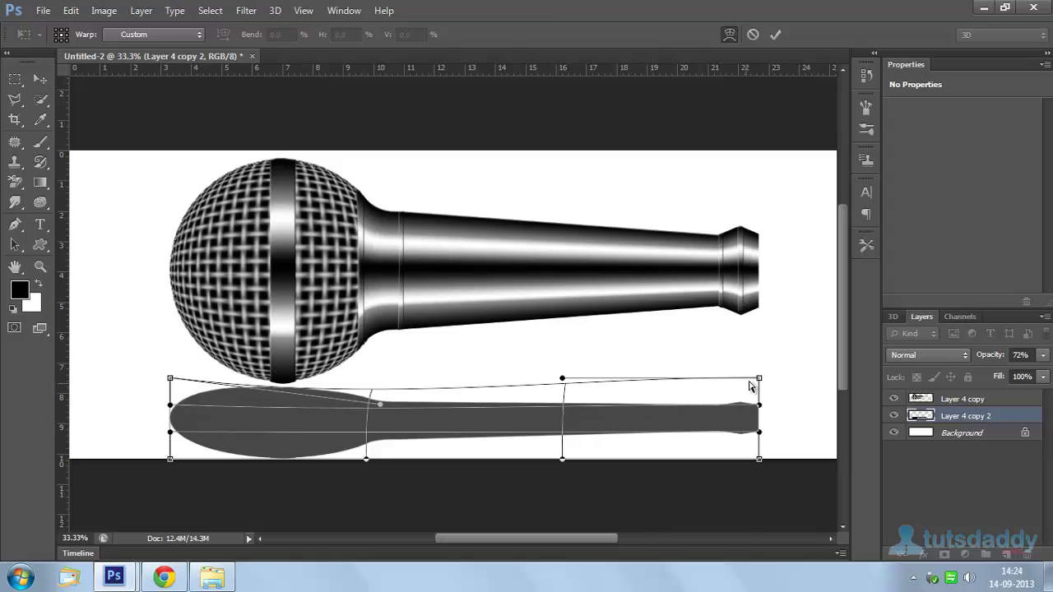
drag(760, 379, 792, 375)
drag(376, 405, 377, 393)
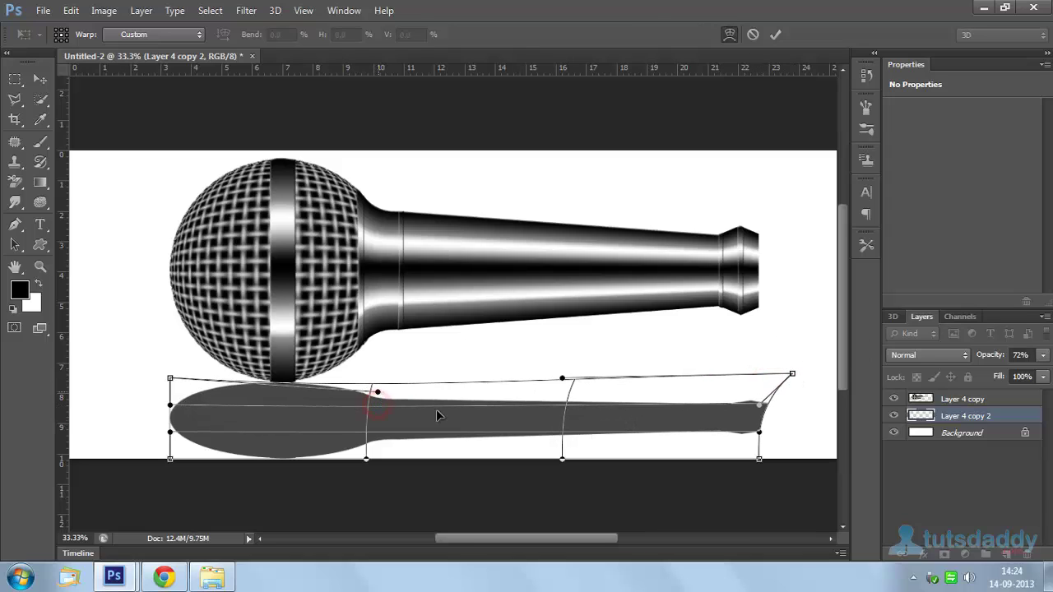
key(Return)
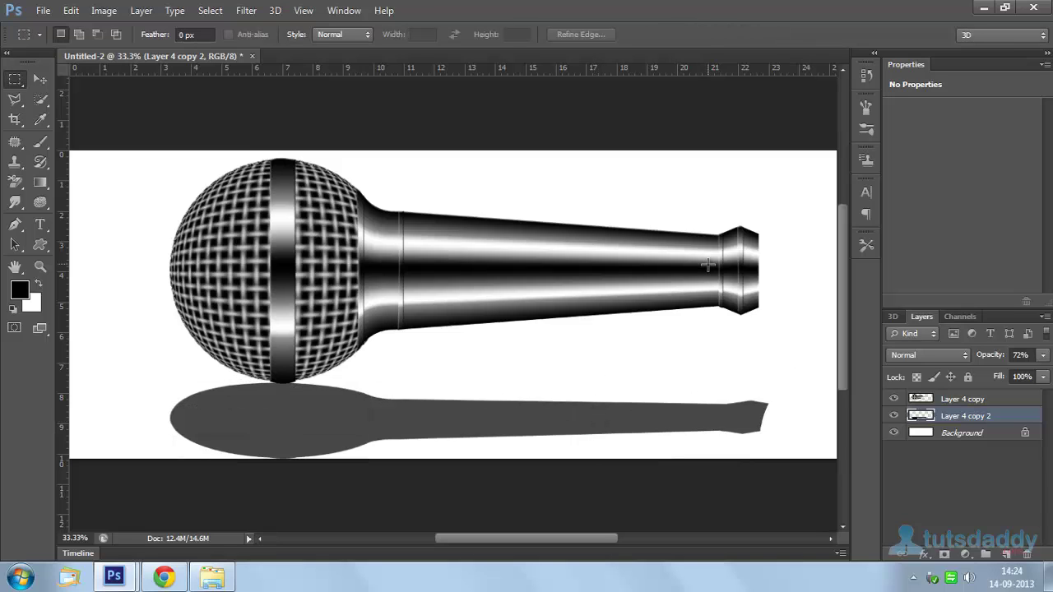
Display the artwork full screen without rulers and enlarge it to examine the finished microphone and its shadow.
key(f)
key(f)
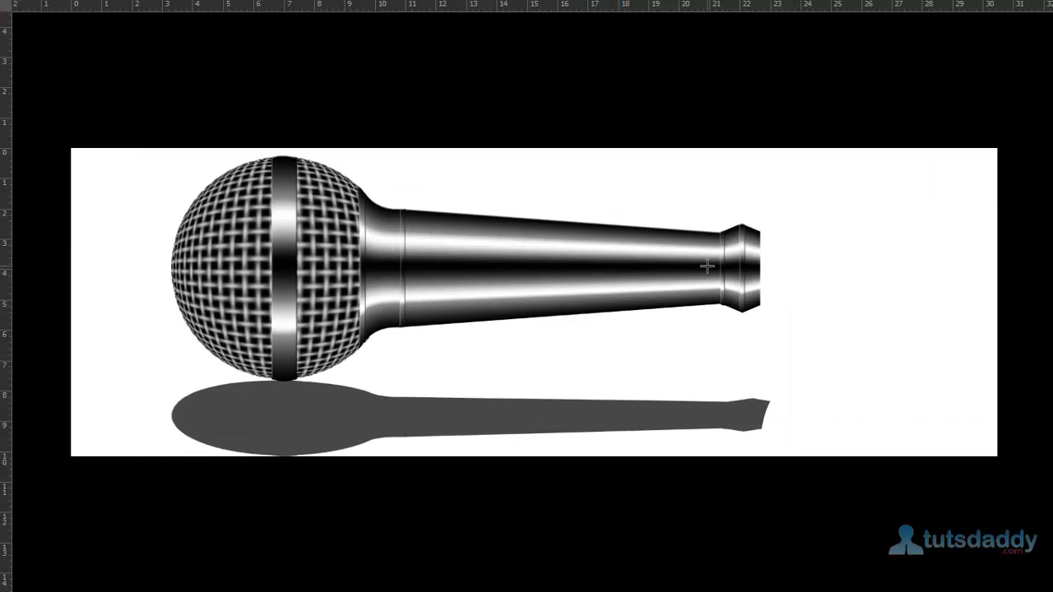
key(ctrl+r)
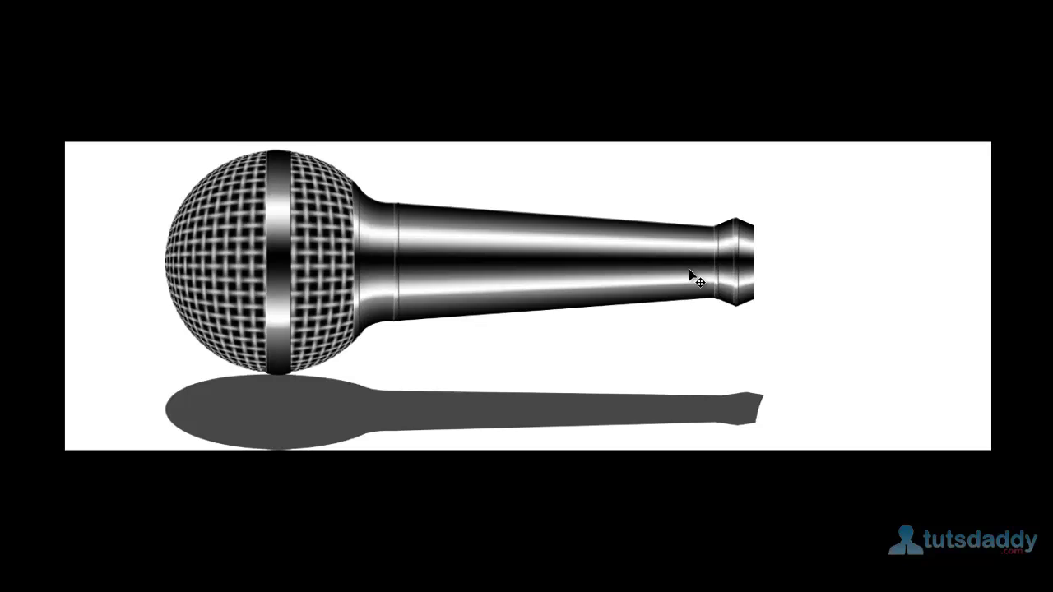
key(ctrl+plus)
mouse_move(418, 261)
mouse_down()
mouse_move(556, 296)
mouse_move(532, 296)
mouse_up()
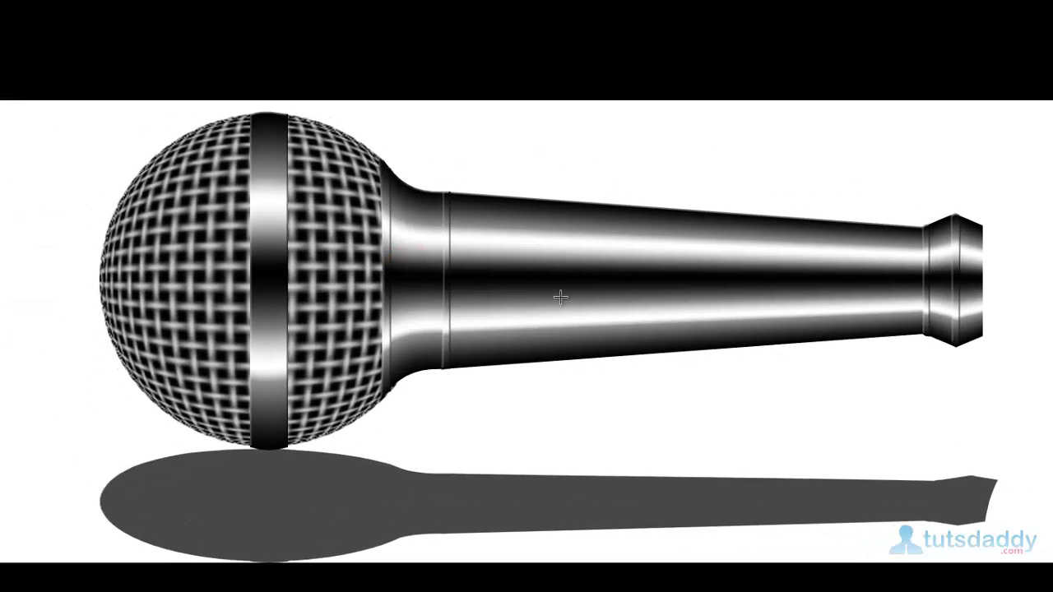